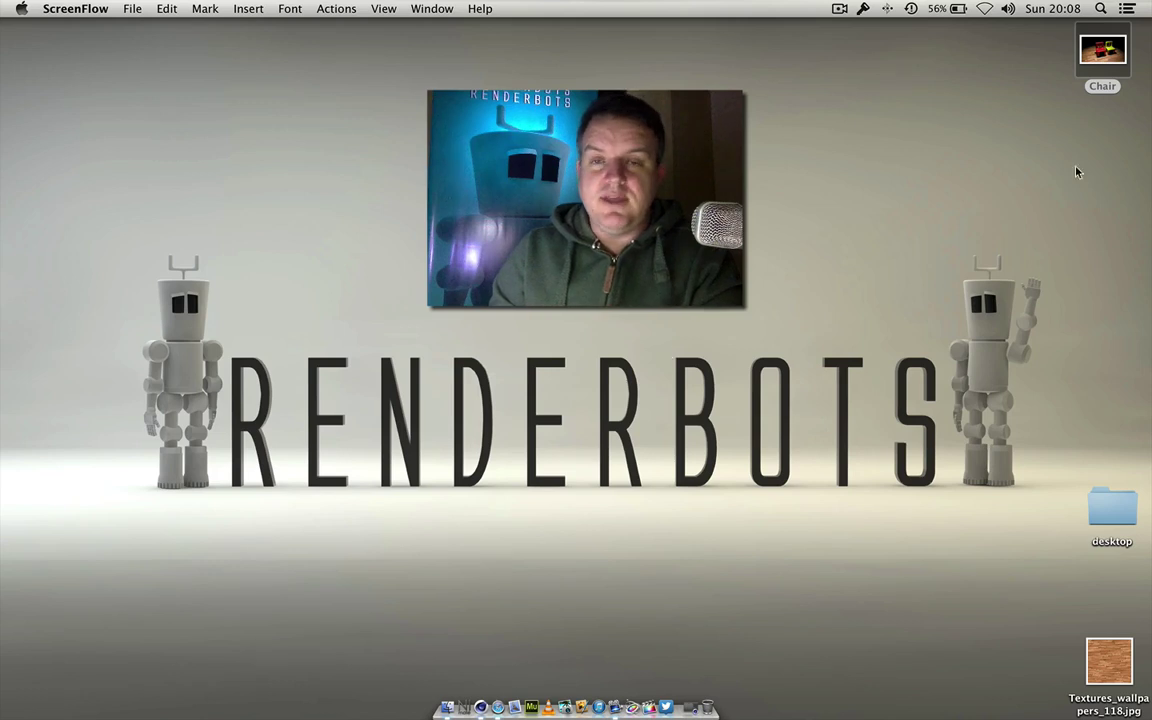
Preview the Chair image stored on the desktop.
click(1101, 54)
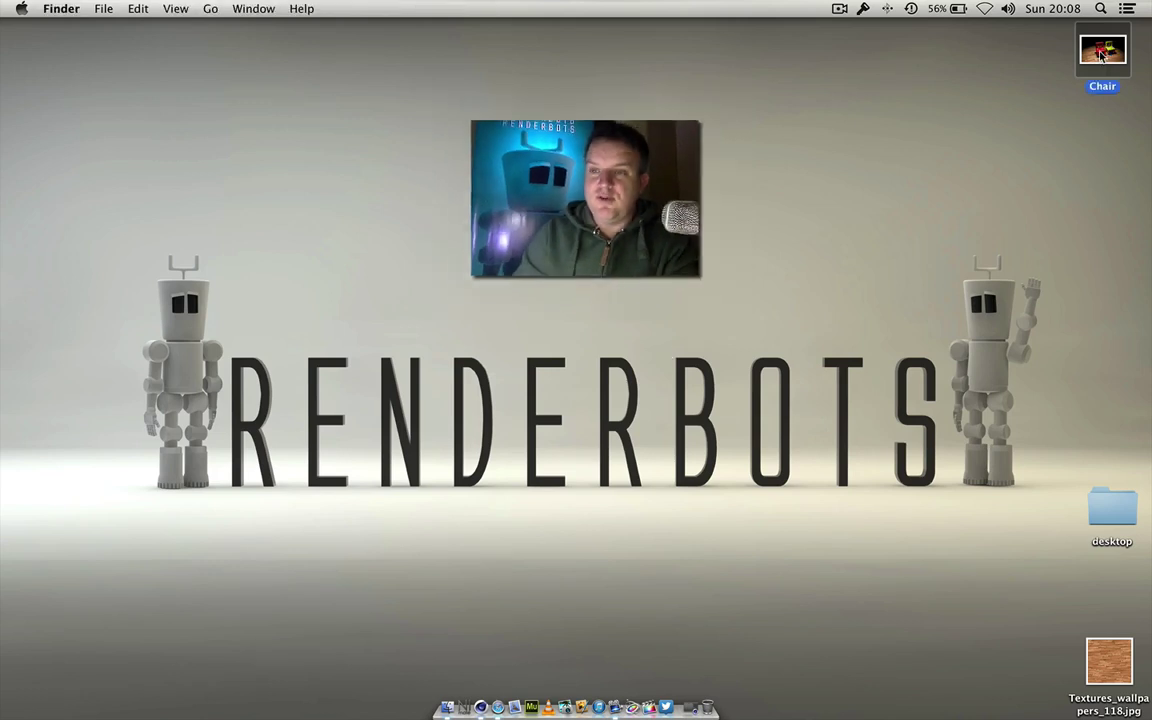
key(space)
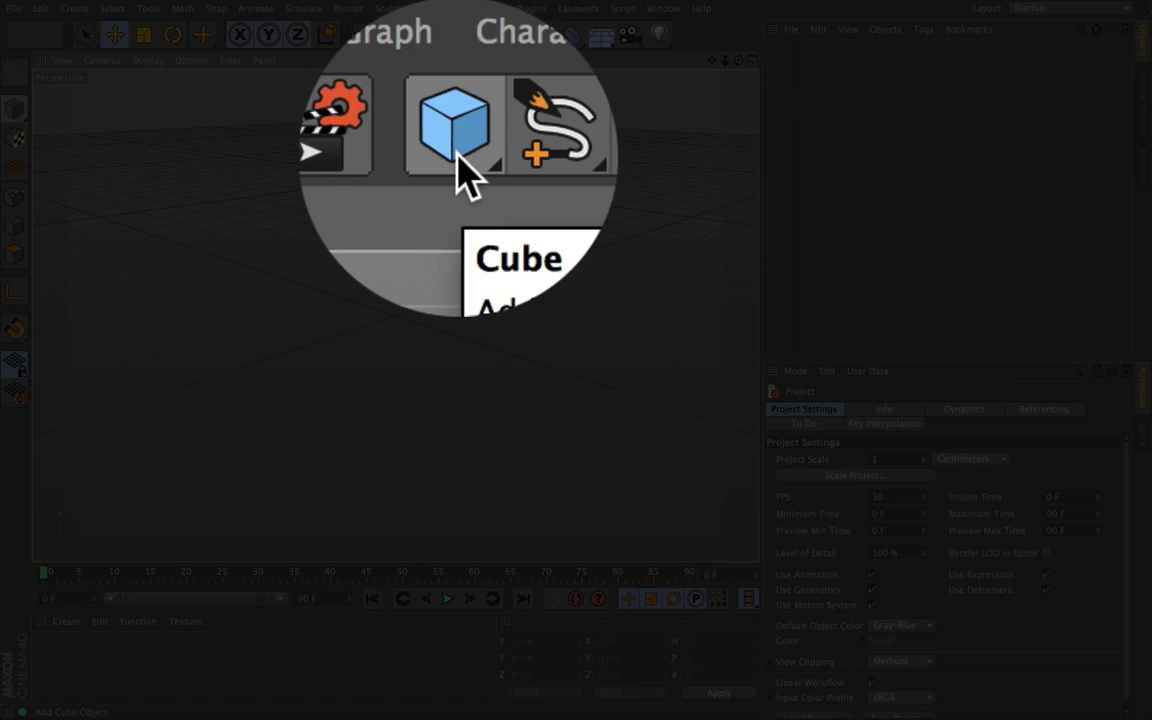
Switch to Cinema 4D, add a cube and flatten it into a slab about 23 cm high along Y.
click(455, 37)
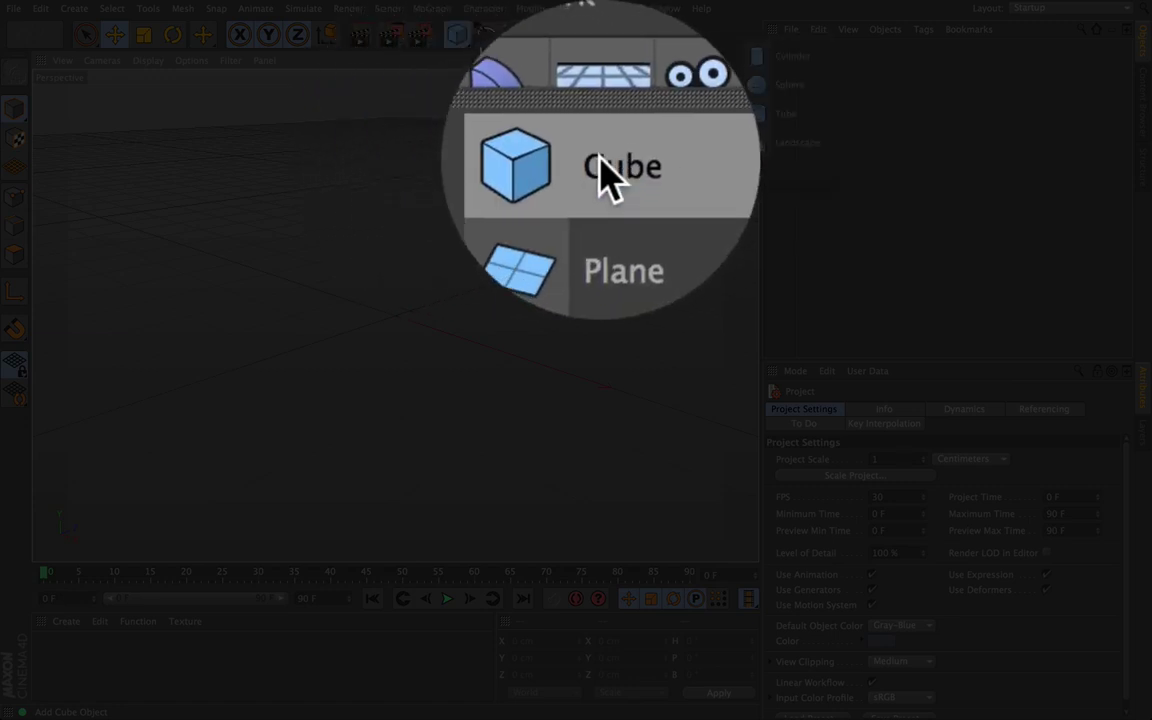
click(600, 53)
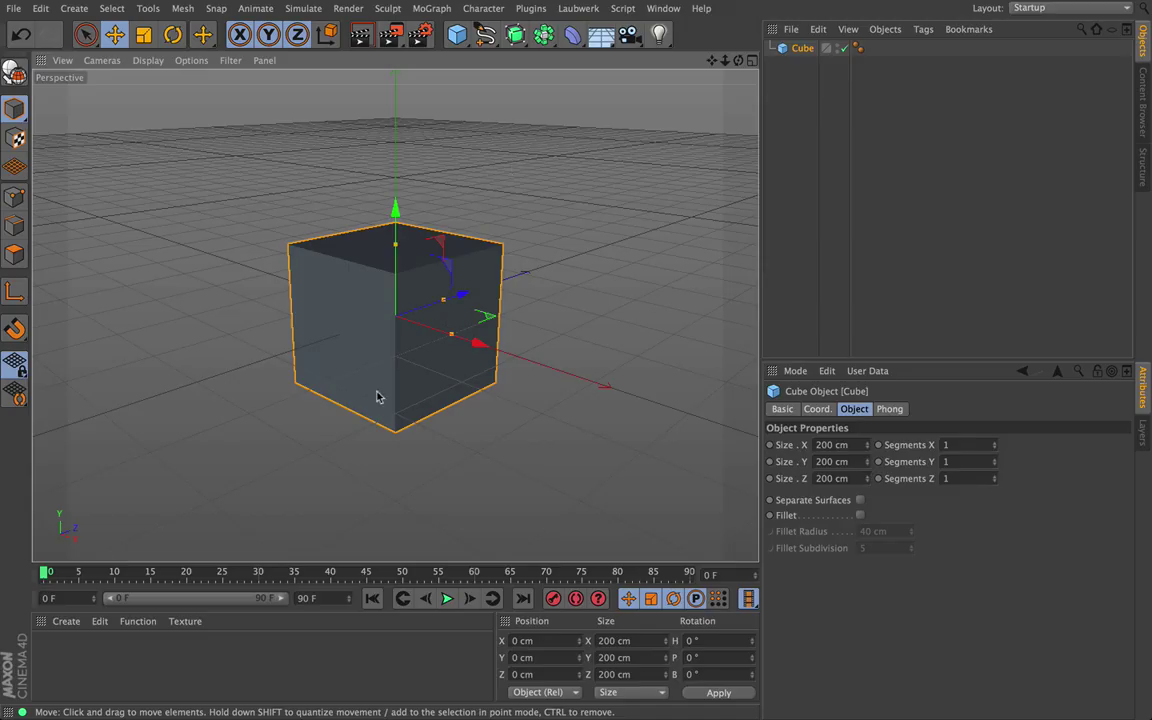
drag(739, 61, 705, 84)
drag(395, 315, 543, 146)
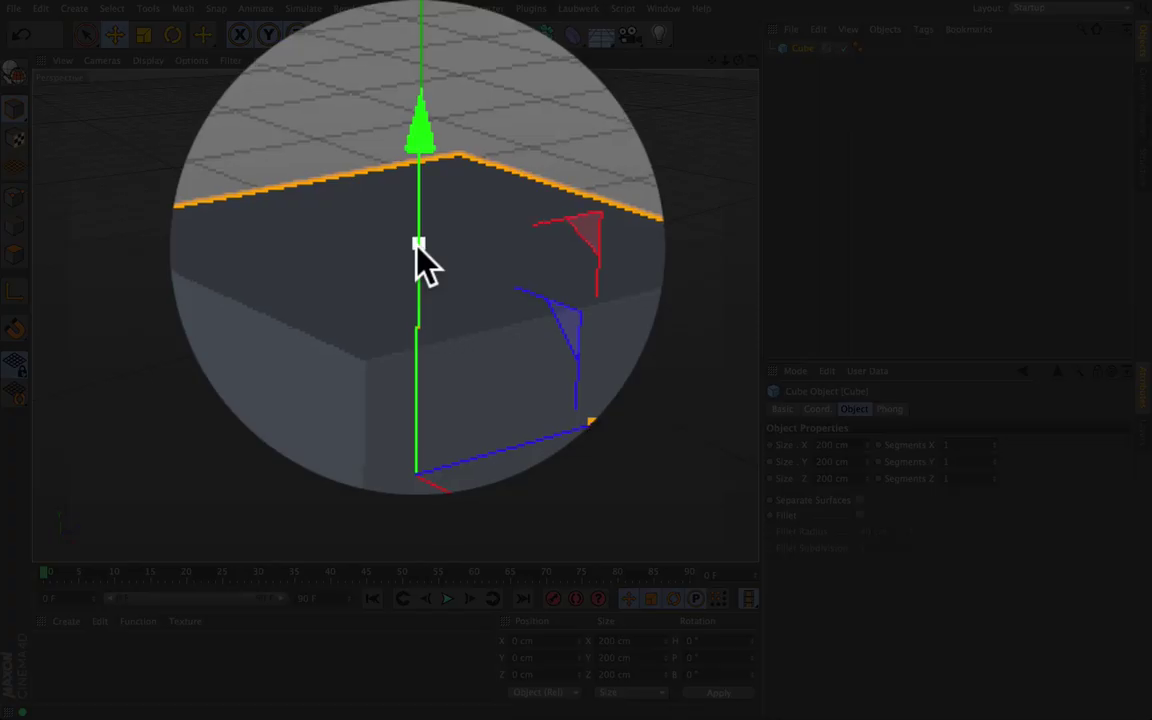
drag(417, 223, 417, 290)
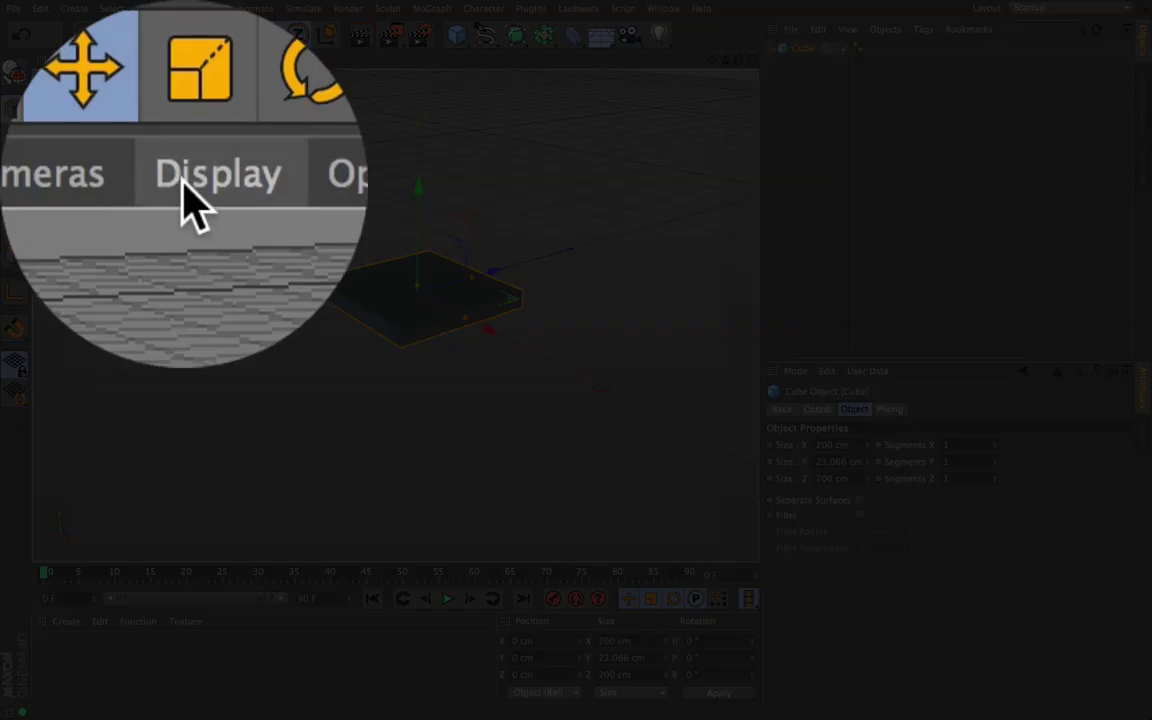
Set the perspective view's display mode to Gouraud Shading (Lines).
click(140, 62)
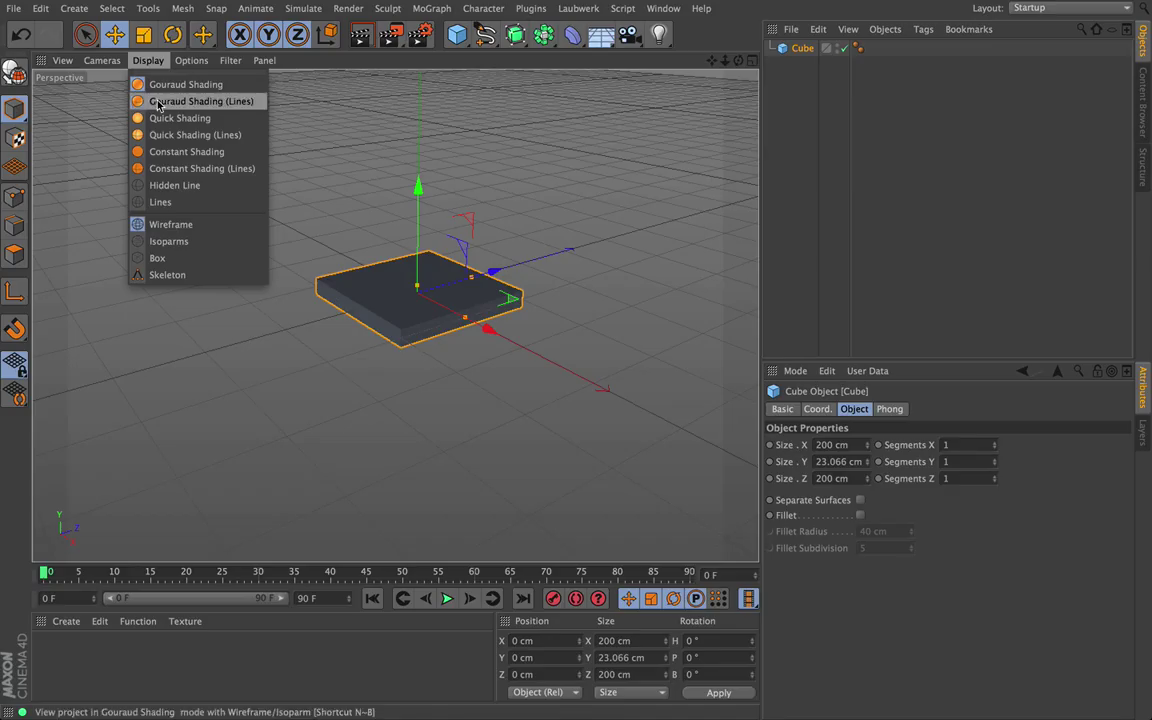
click(158, 104)
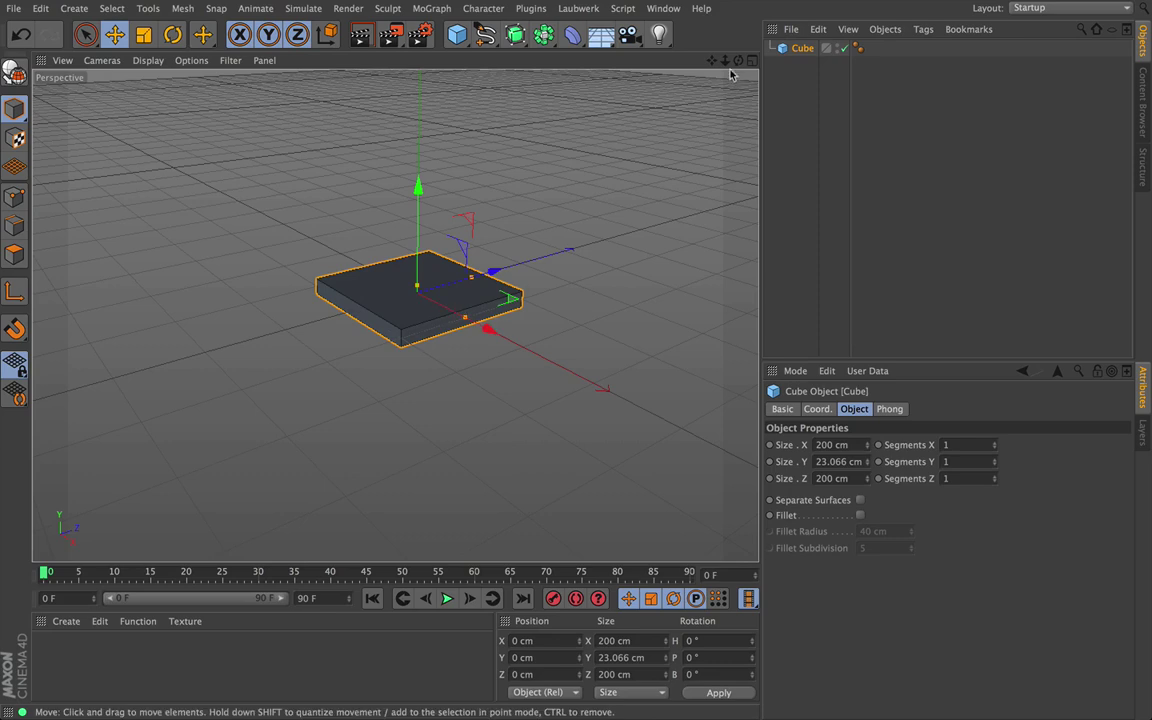
scroll(396, 316, up, 8)
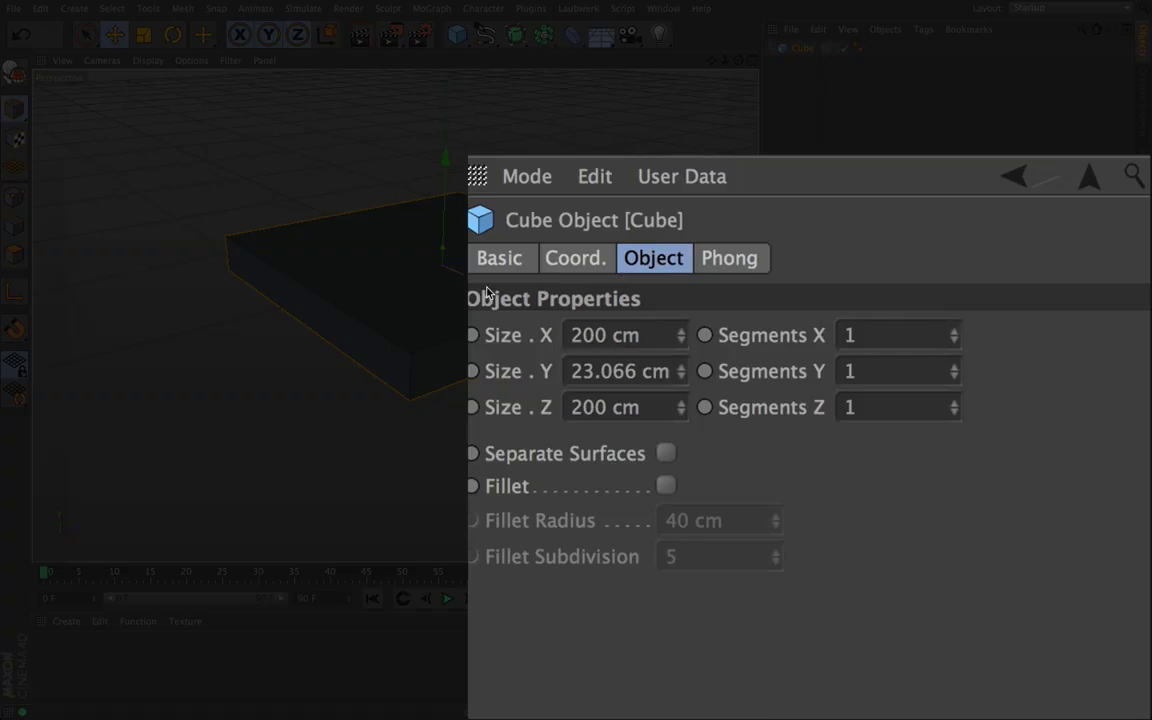
Divide the flattened cube into 4 segments along X and 4 segments along Z.
click(953, 332)
click(953, 333)
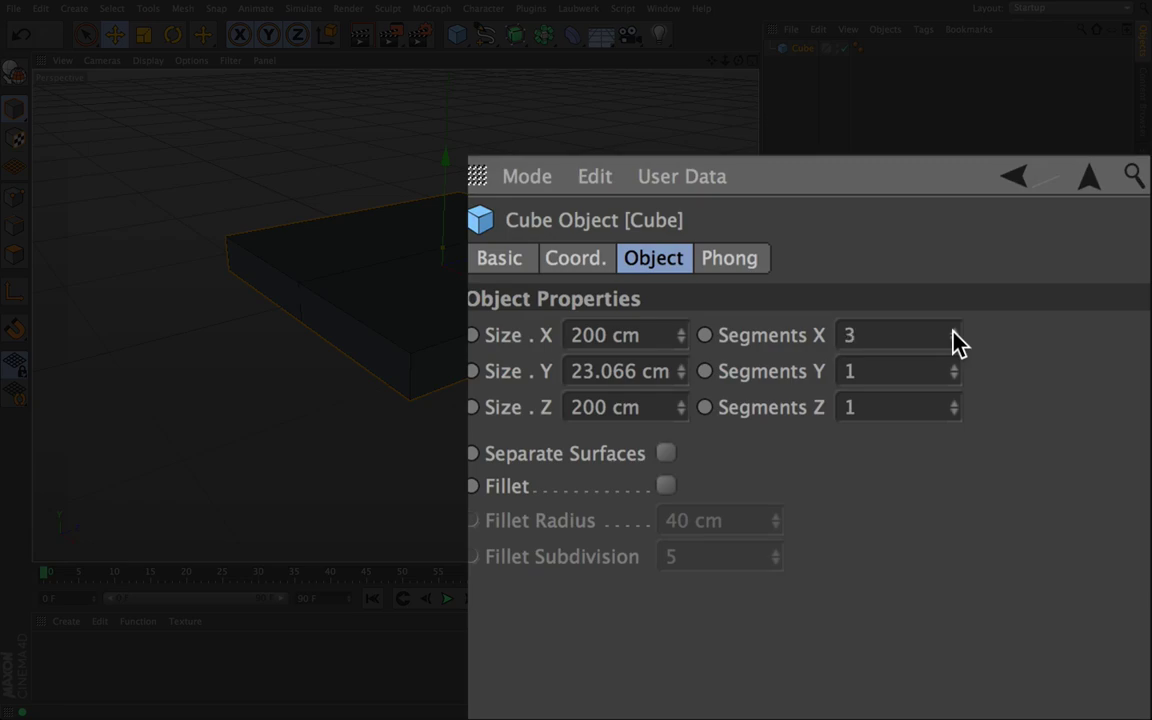
click(994, 444)
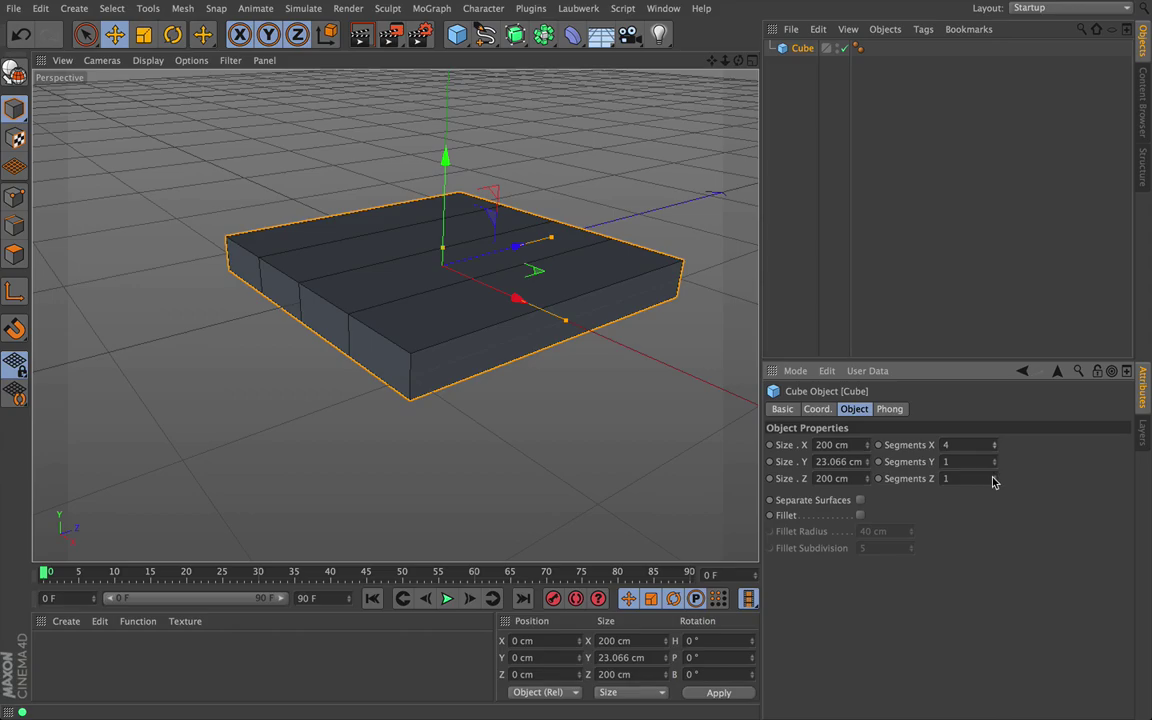
click(994, 478)
click(973, 444)
click(973, 444)
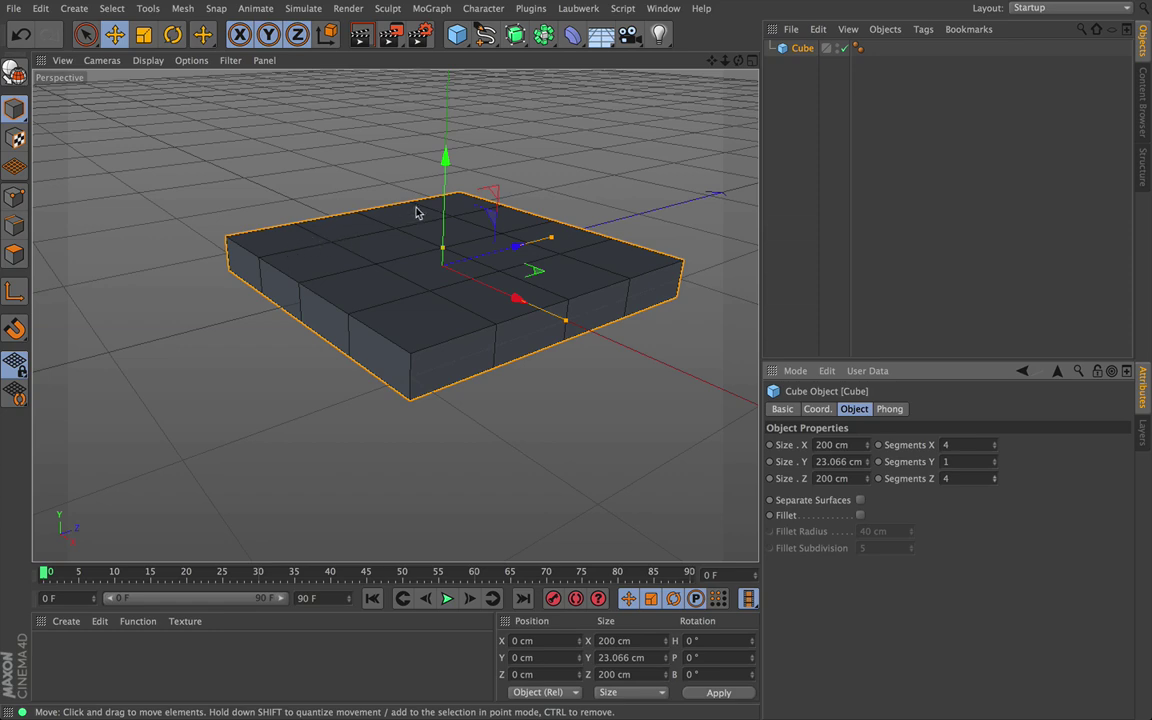
Make the segmented cube editable as a polygon object and switch to Polygon mode.
alt+drag(395, 316, 394, 315)
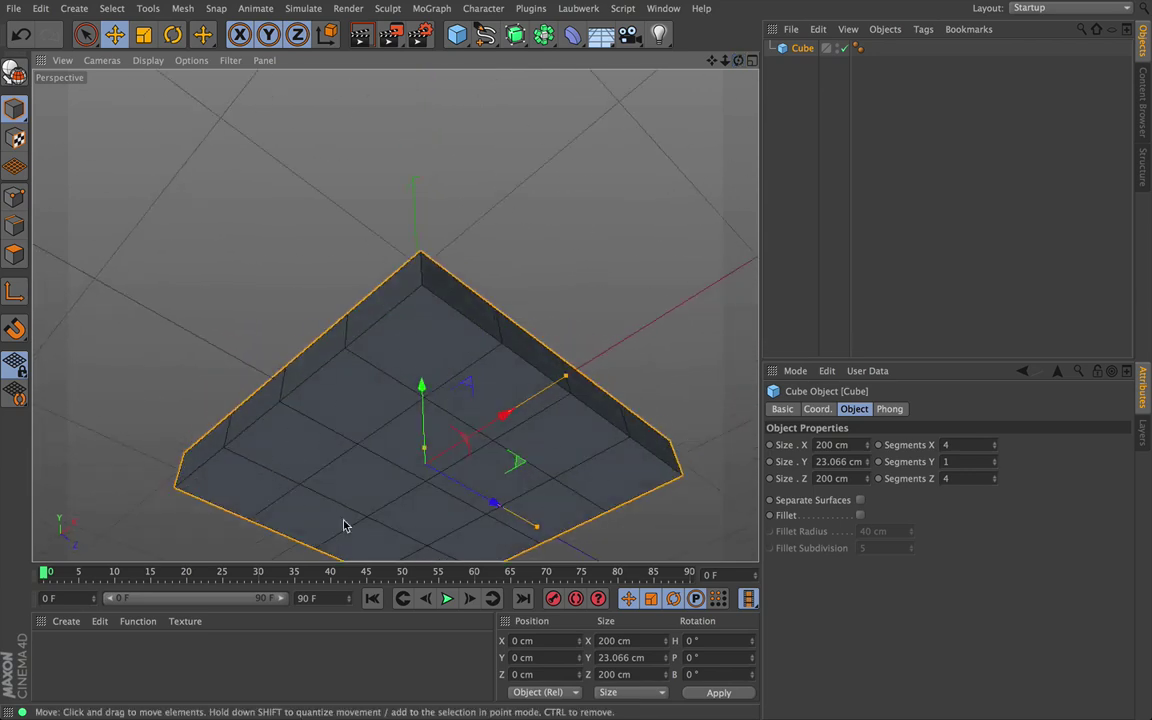
drag(713, 62, 395, 315)
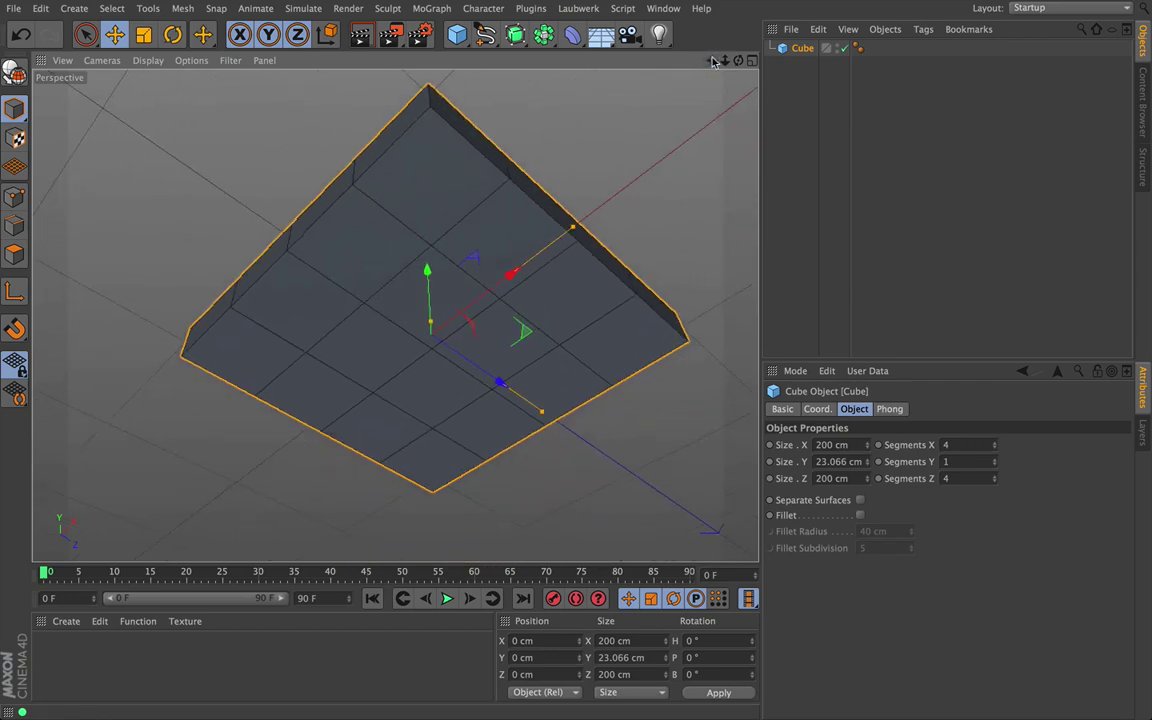
drag(738, 62, 395, 316)
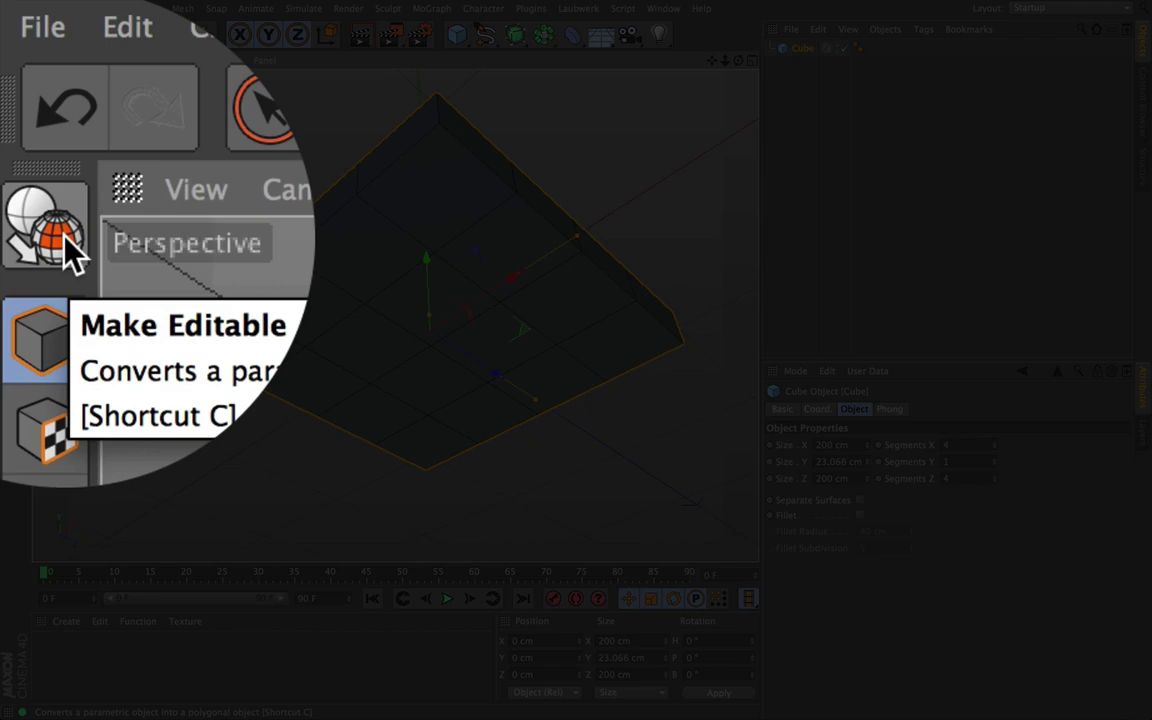
click(18, 76)
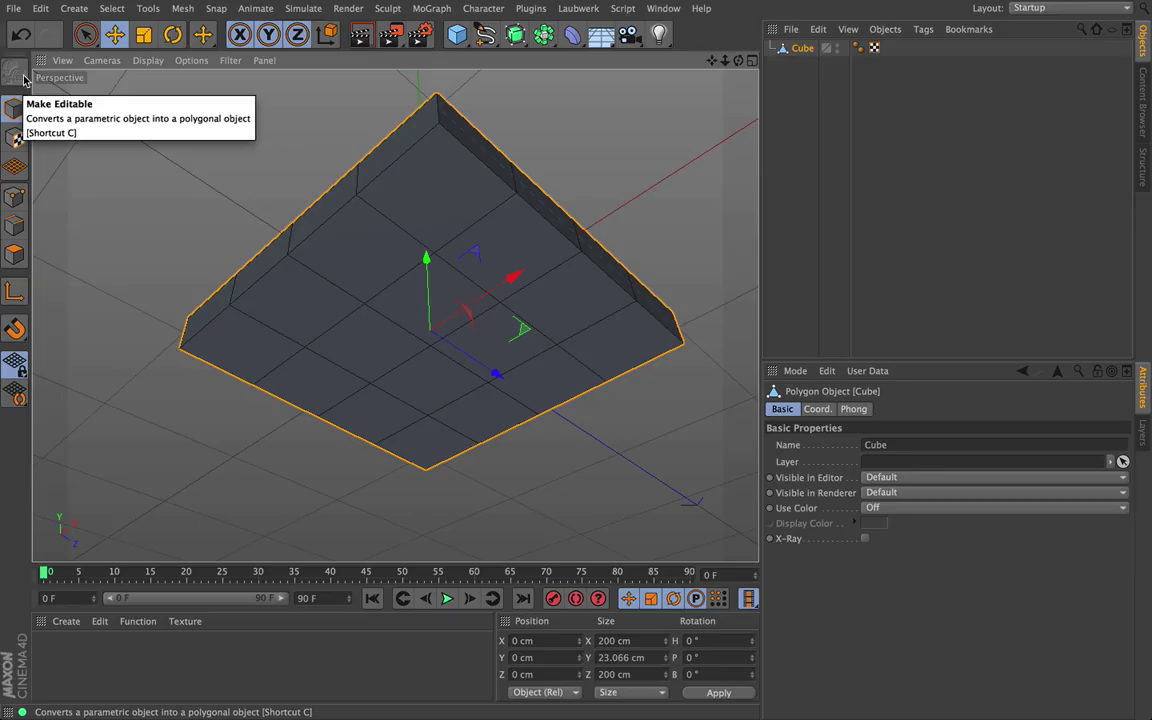
drag(738, 62, 395, 315)
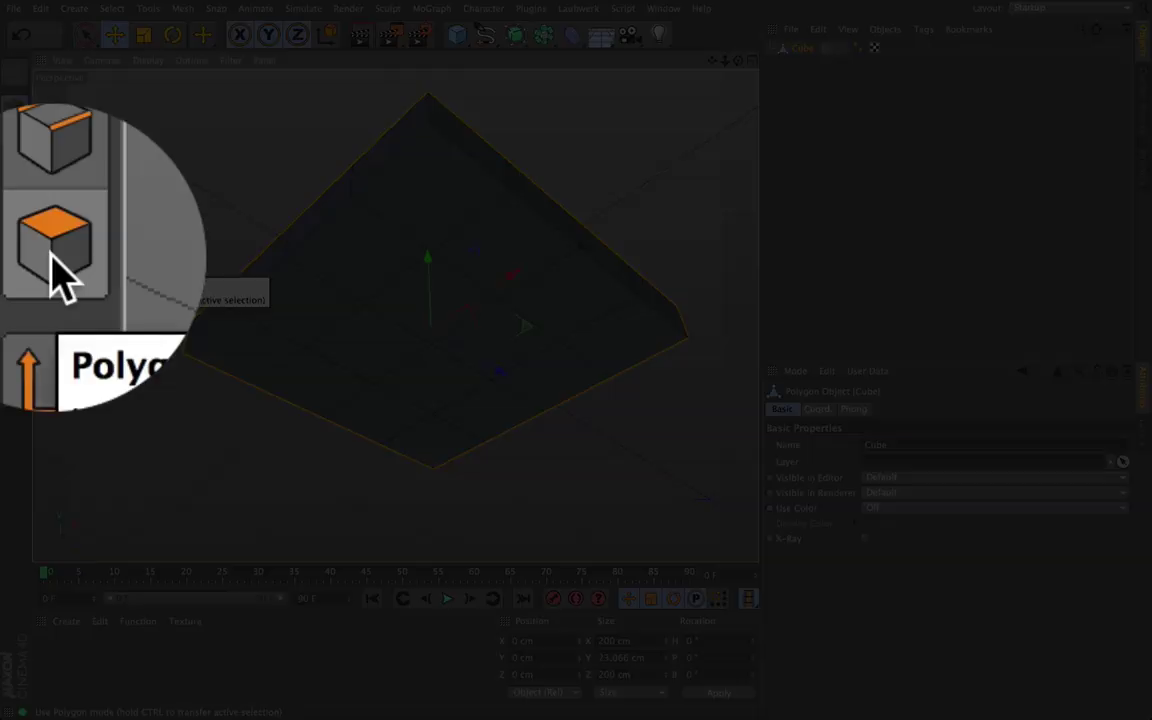
click(16, 268)
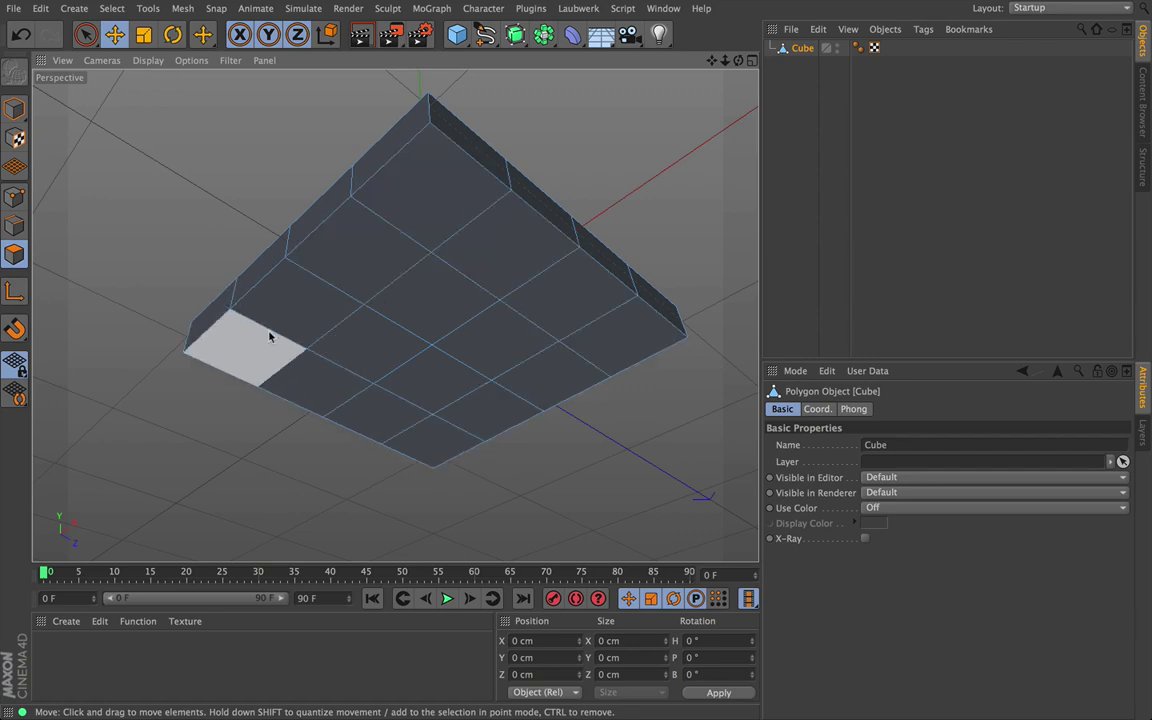
Select the four corner polygons on the underside of the slab.
drag(738, 61, 648, 212)
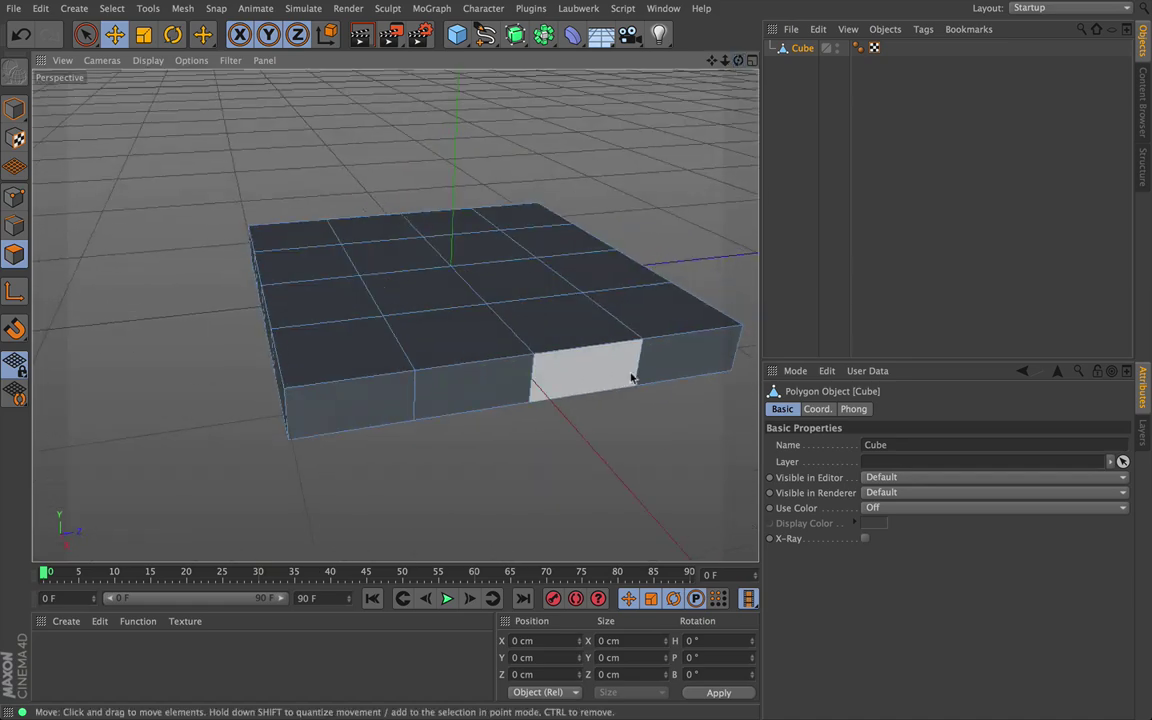
drag(740, 62, 768, 4)
alt+drag(395, 316, 519, 183)
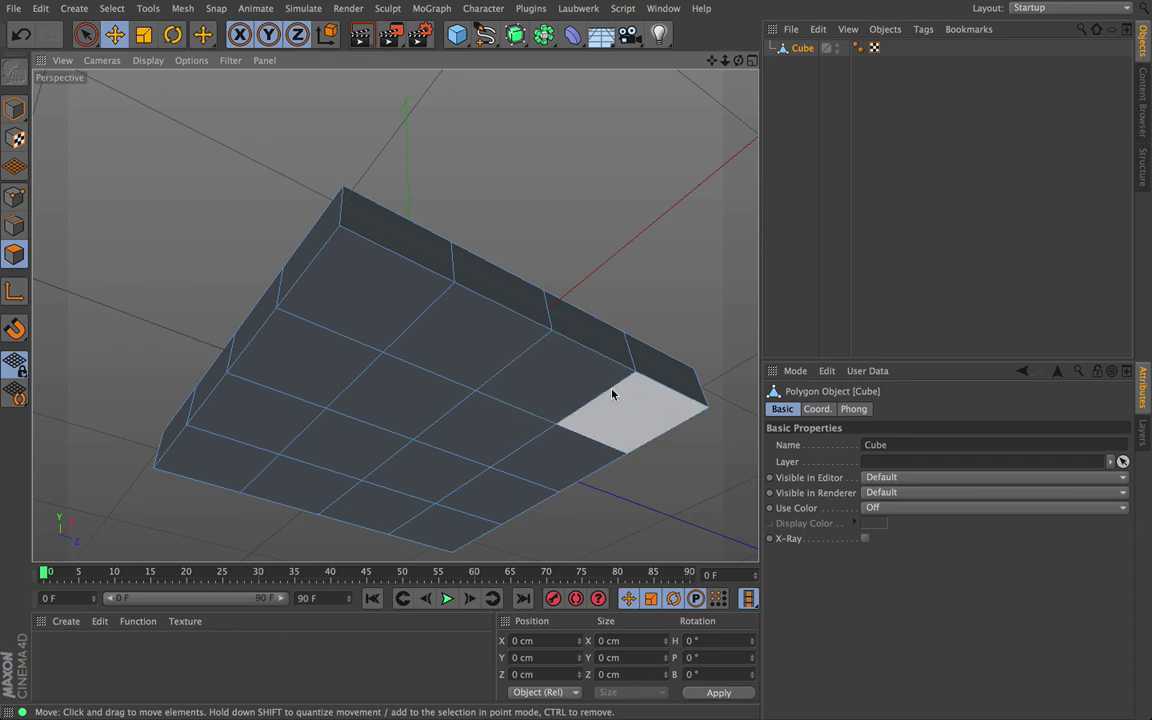
drag(738, 61, 712, 39)
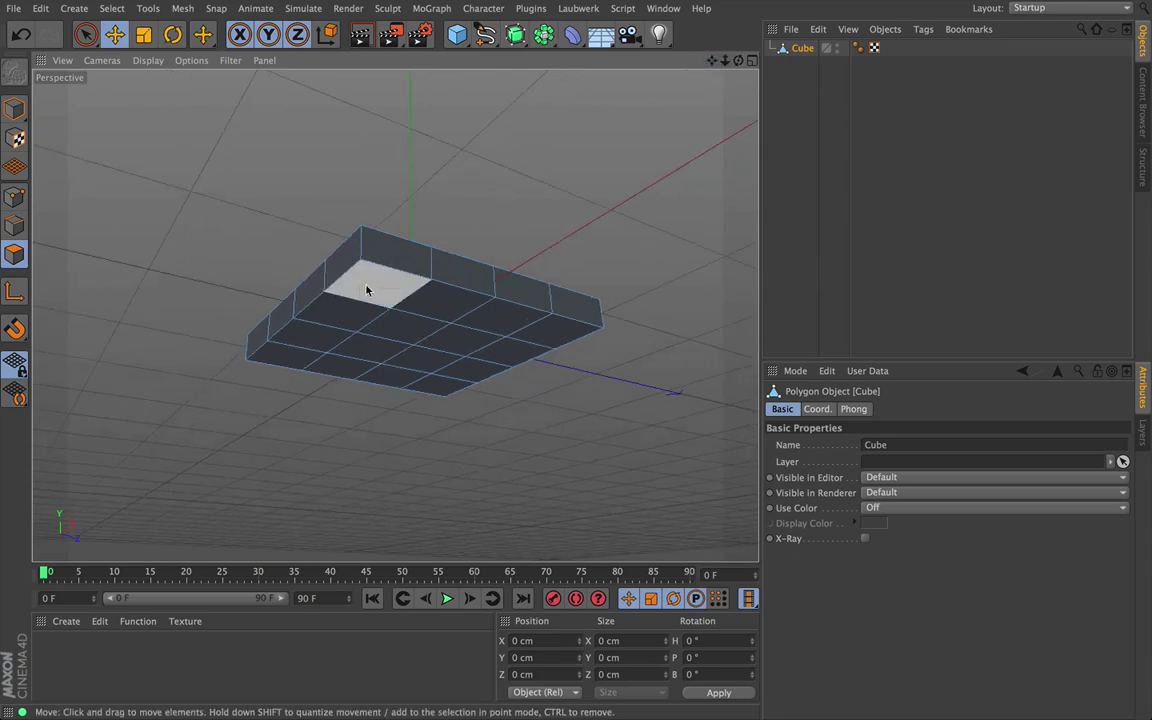
click(378, 289)
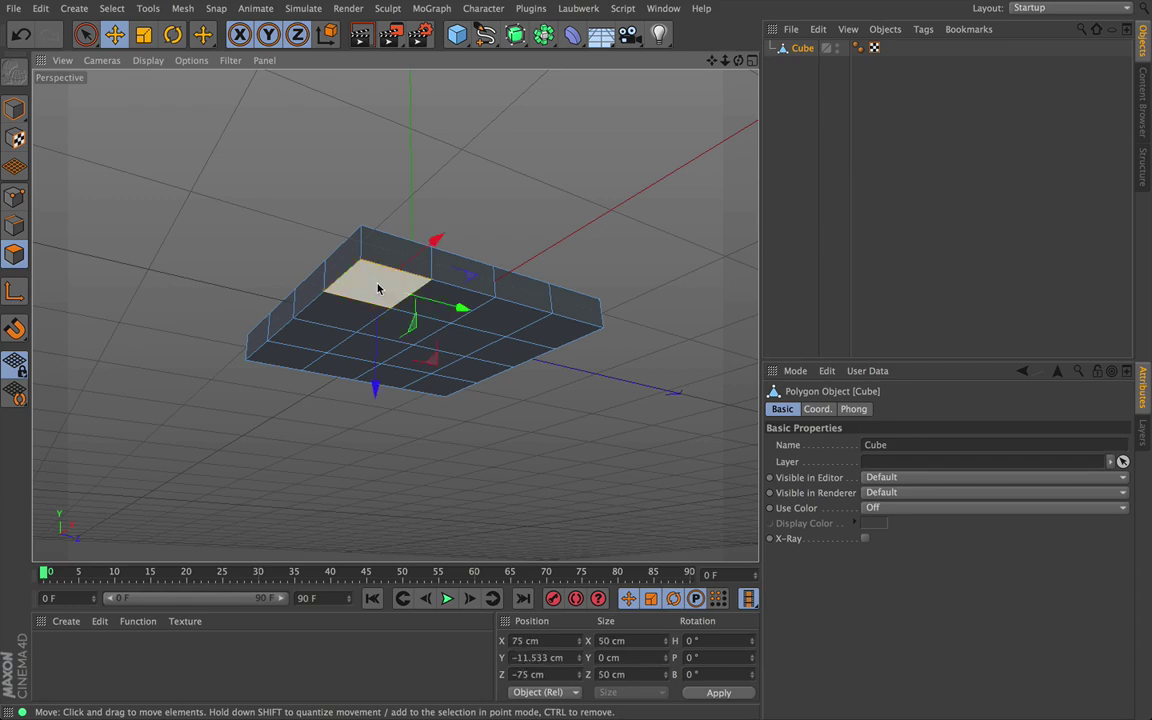
shift+click(295, 367)
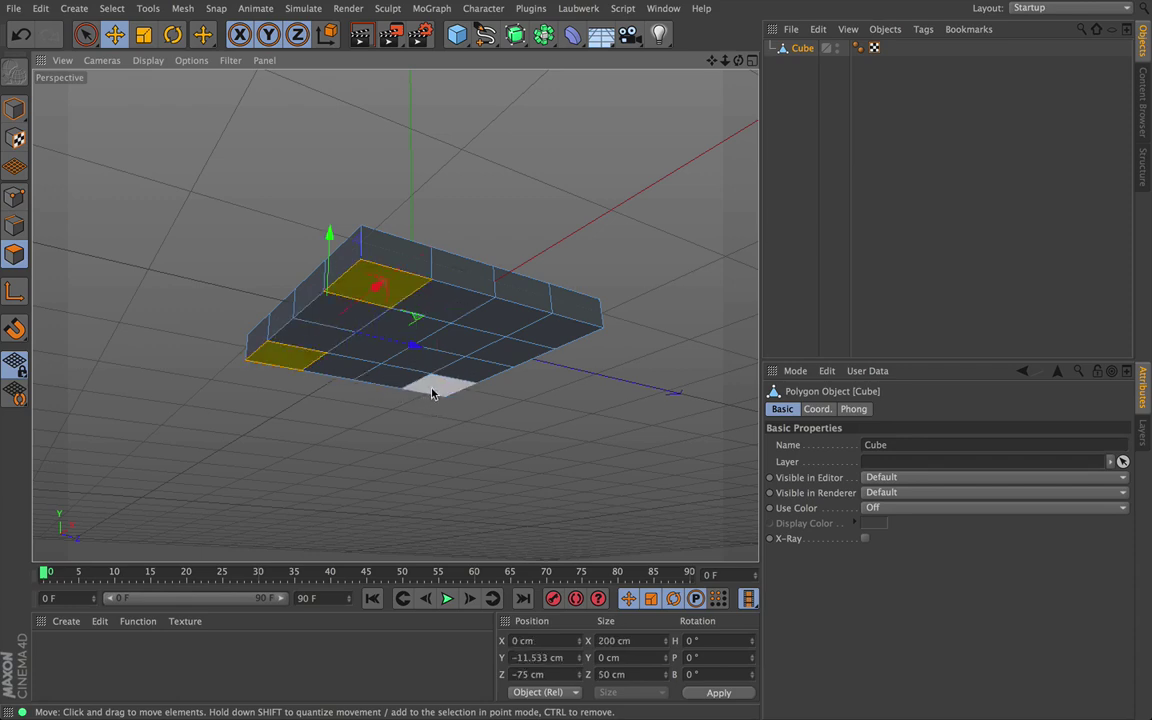
shift+click(436, 389)
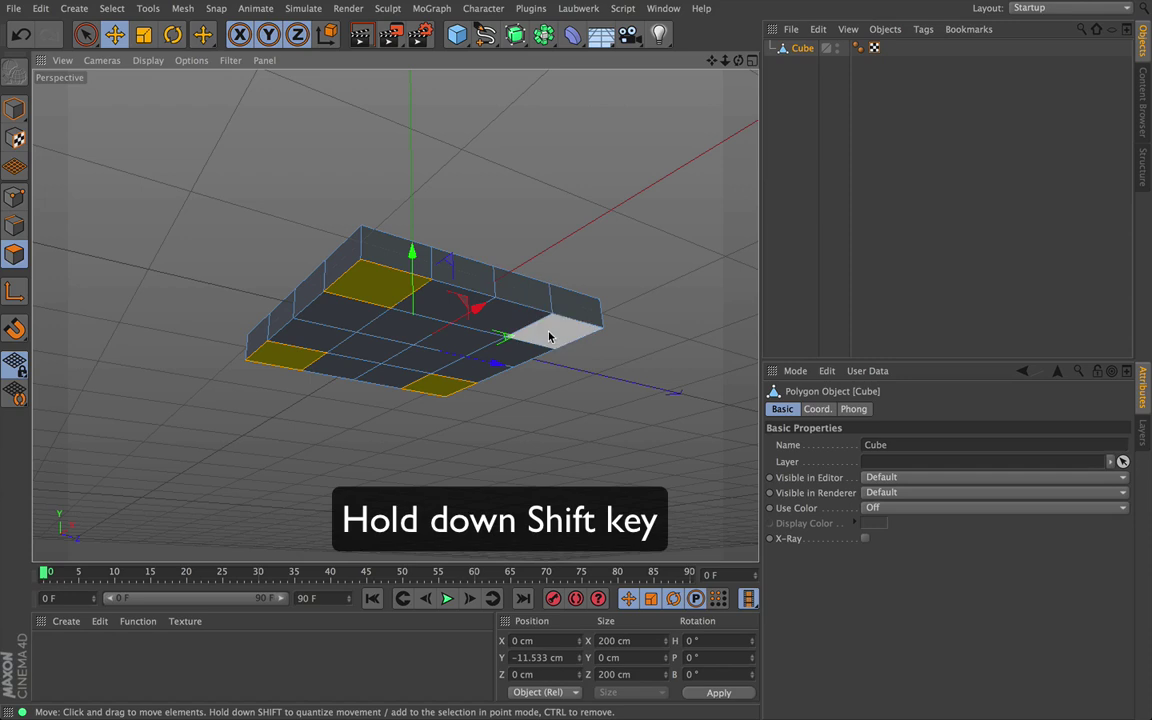
shift+click(548, 337)
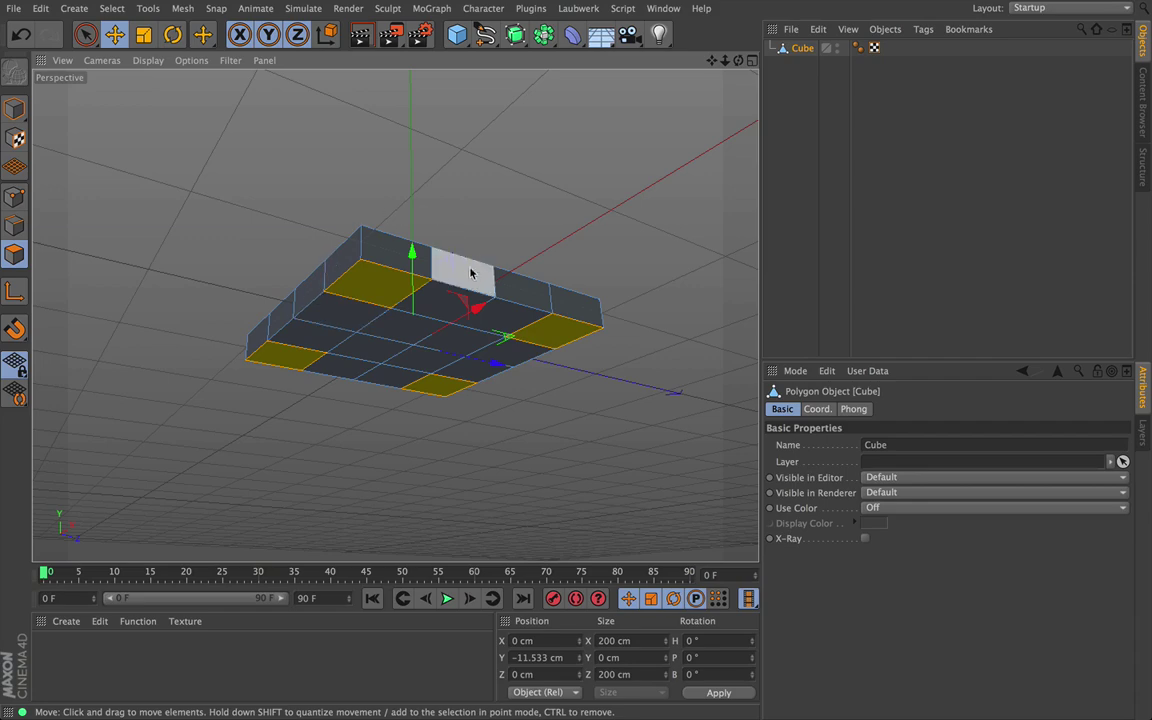
Extrude the four selected corner polygons downward by about 141 cm to form the legs.
drag(739, 61, 395, 316)
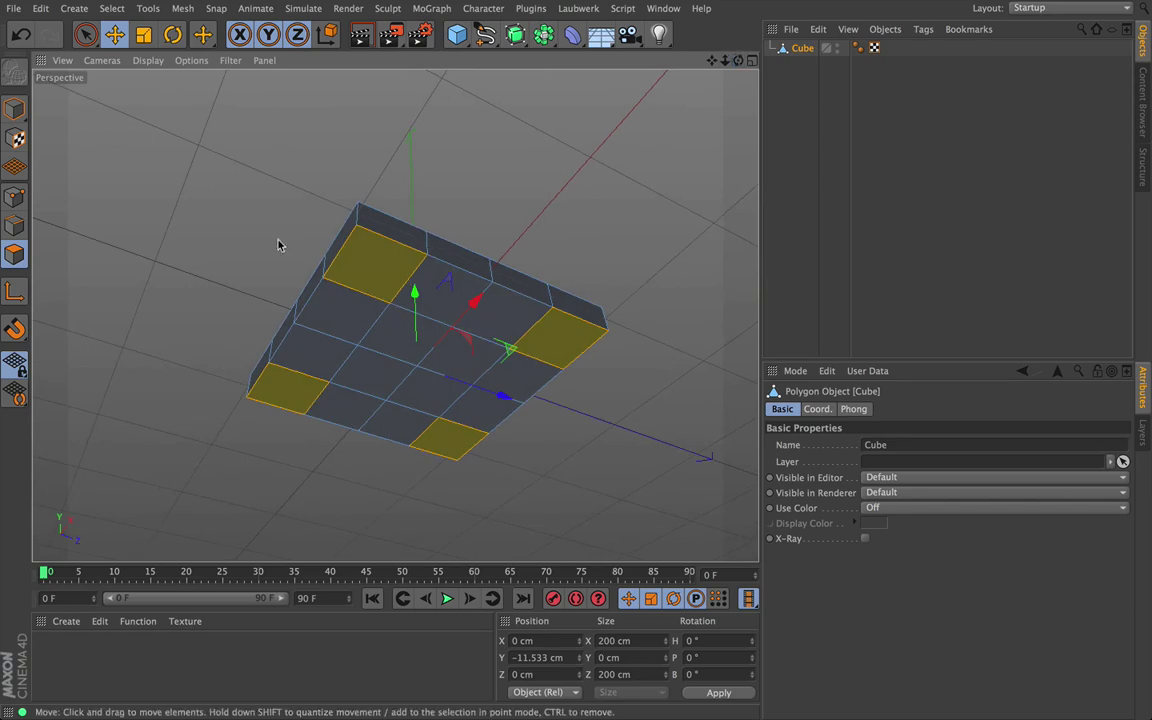
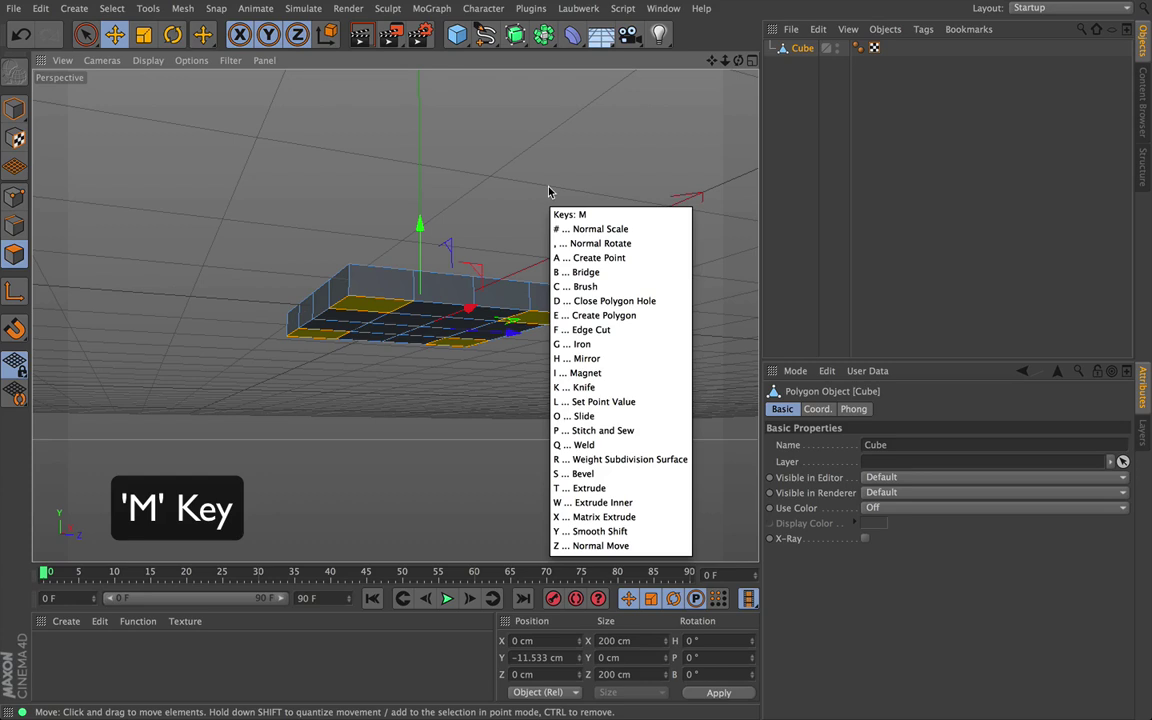
key(Escape)
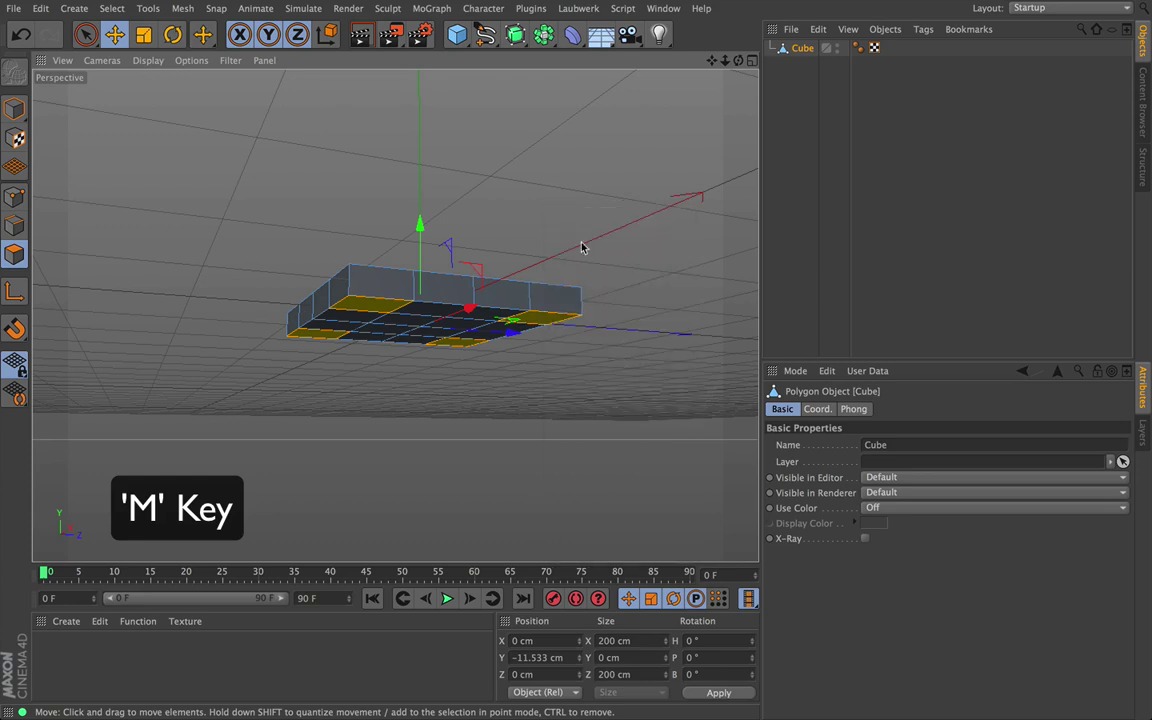
key(m)
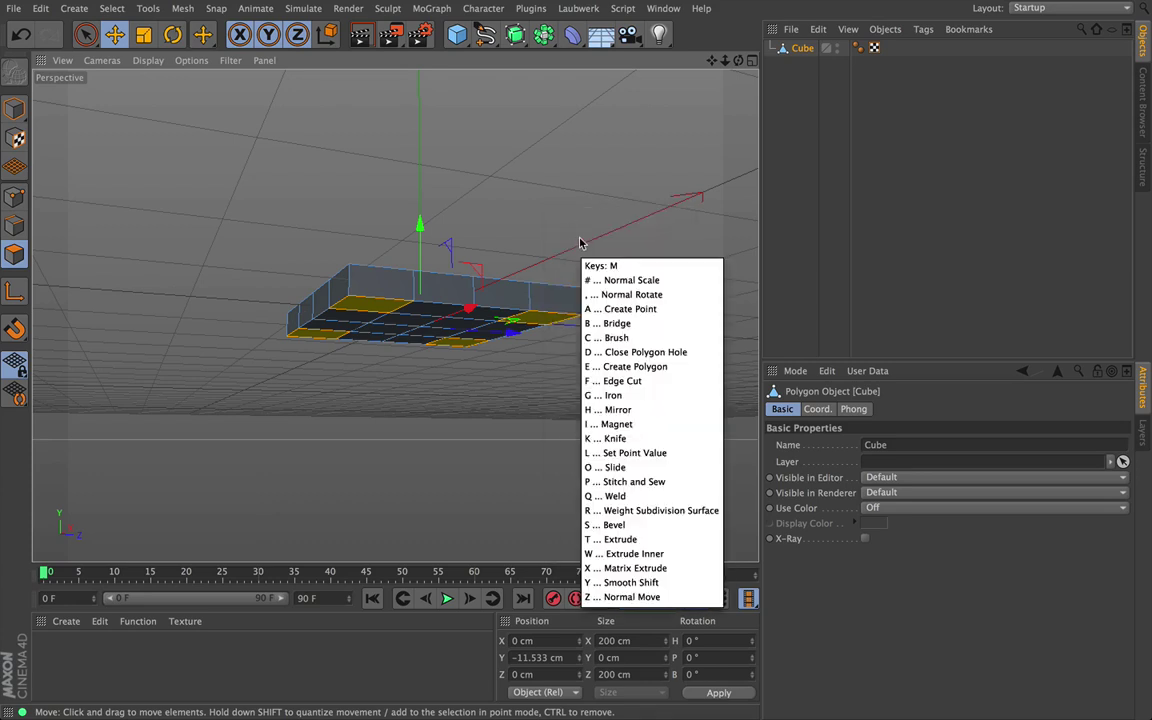
key(Escape)
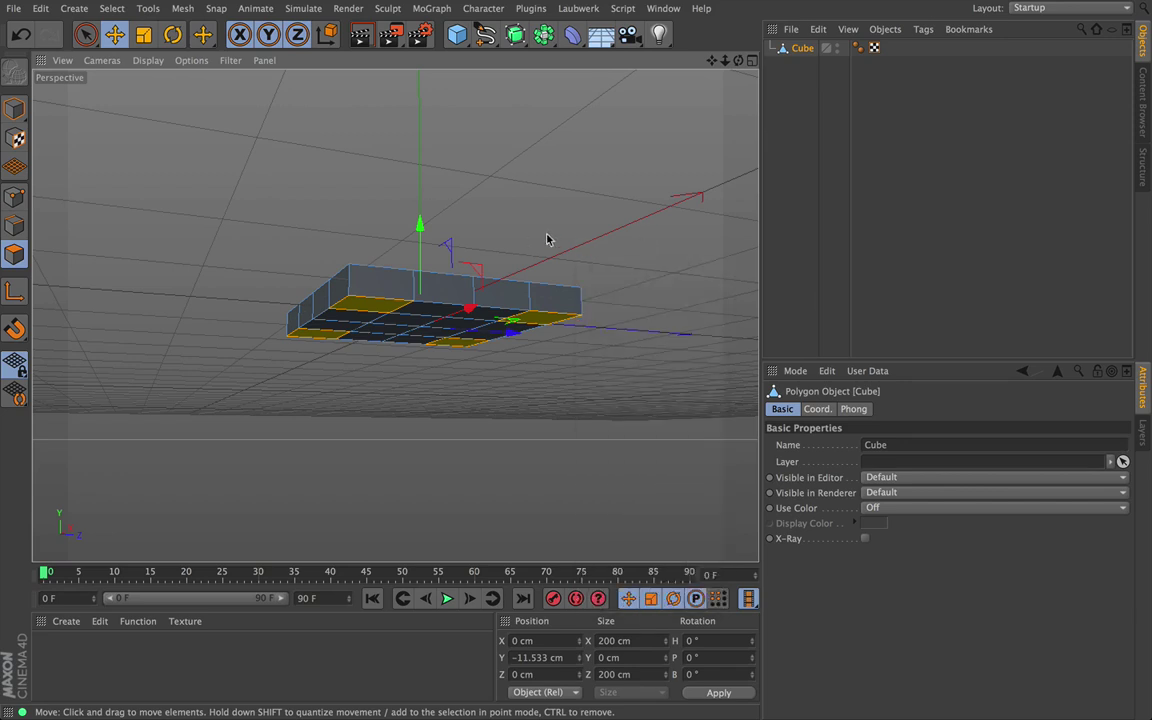
key(m)
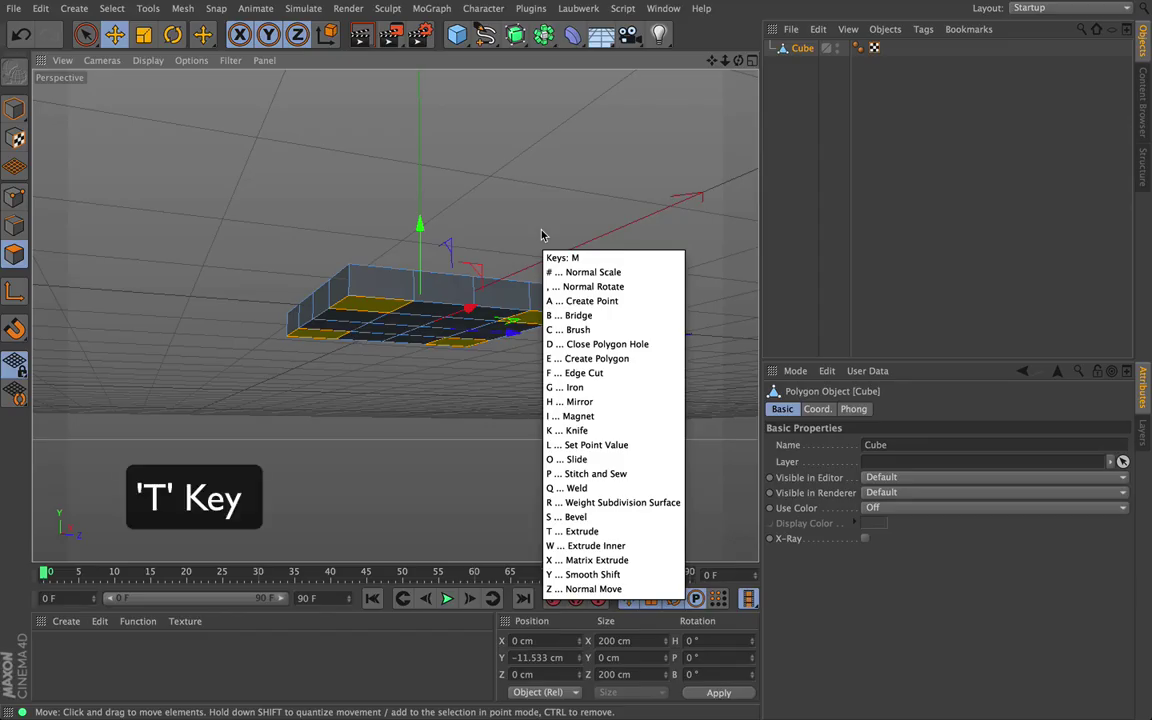
key(t)
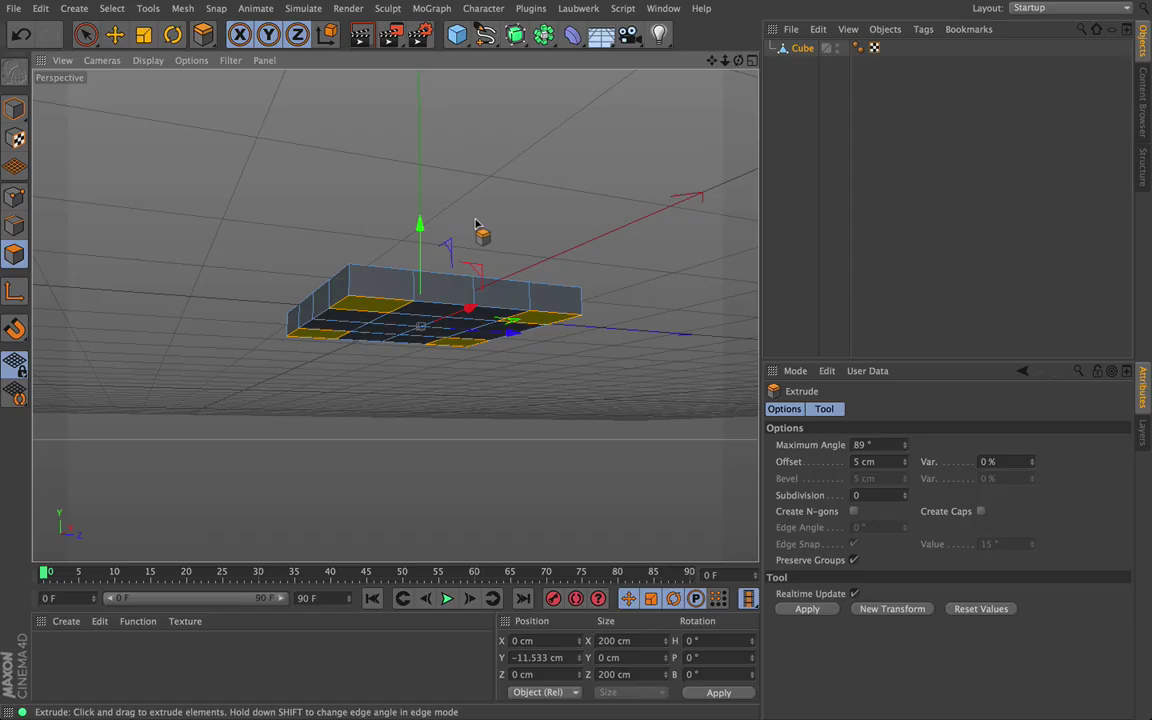
drag(476, 224, 882, 224)
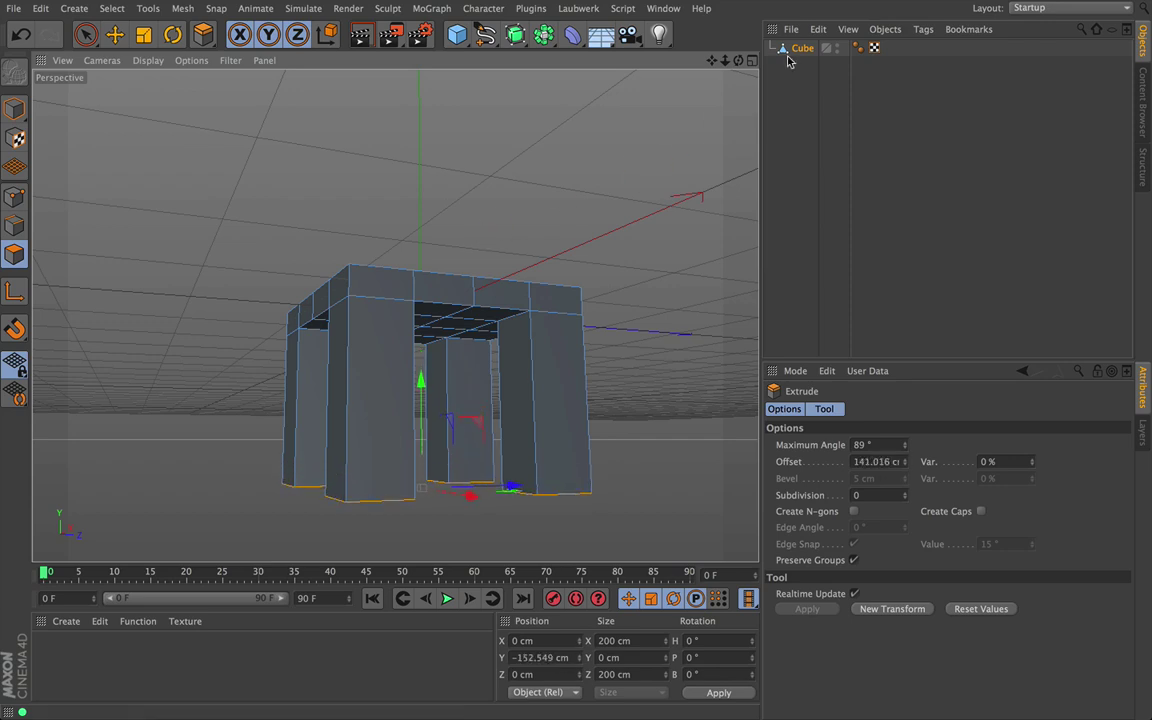
Extrude the bottom faces of the four legs by about a further 8.8 cm.
drag(738, 61, 410, 318)
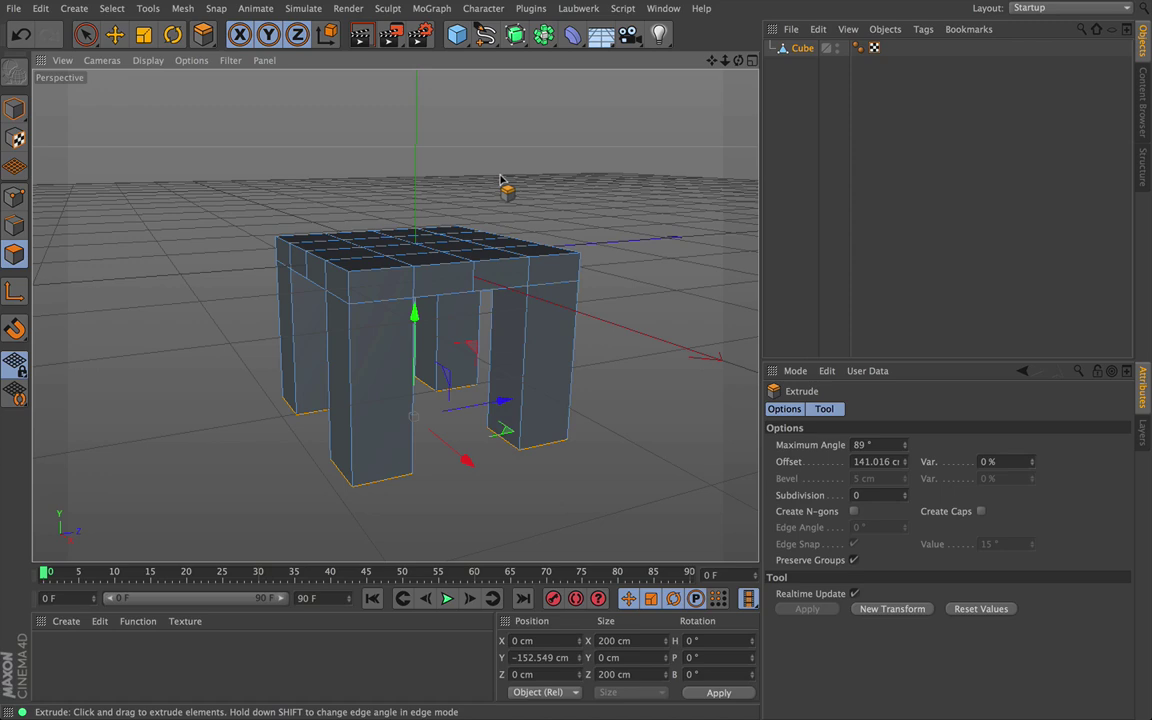
drag(567, 361, 576, 361)
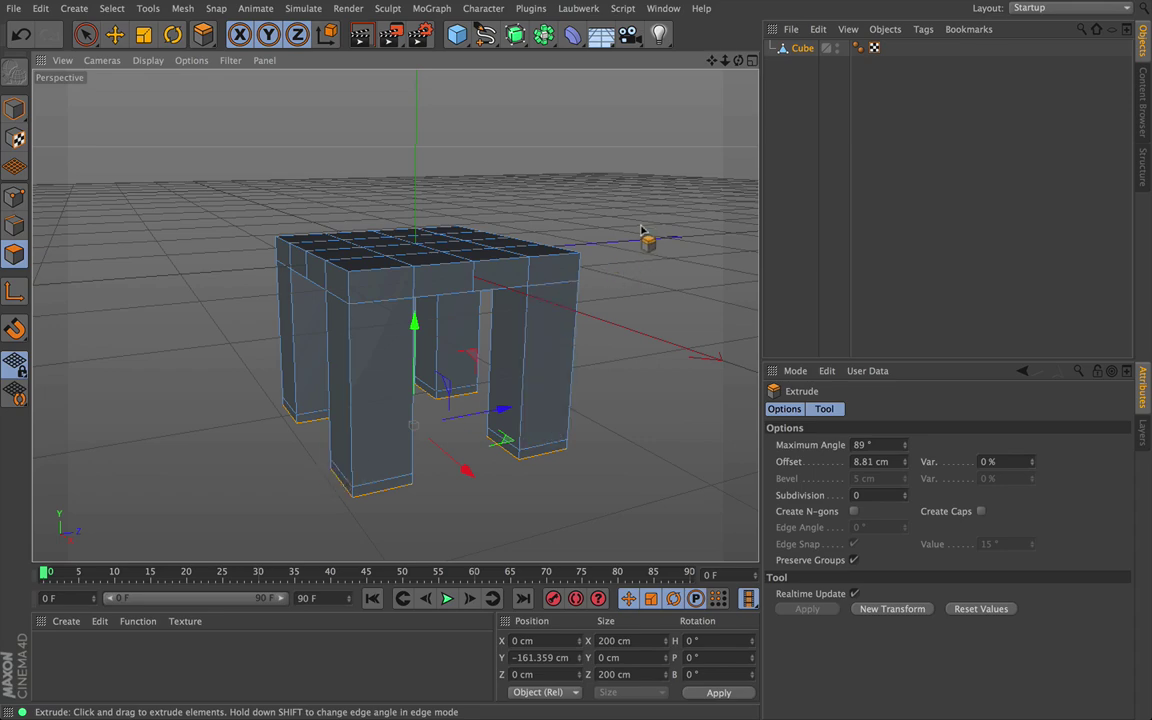
Switch from Extrude to the Live Selection tool for picking polygons on the seat's upper surface.
drag(738, 60, 394, 315)
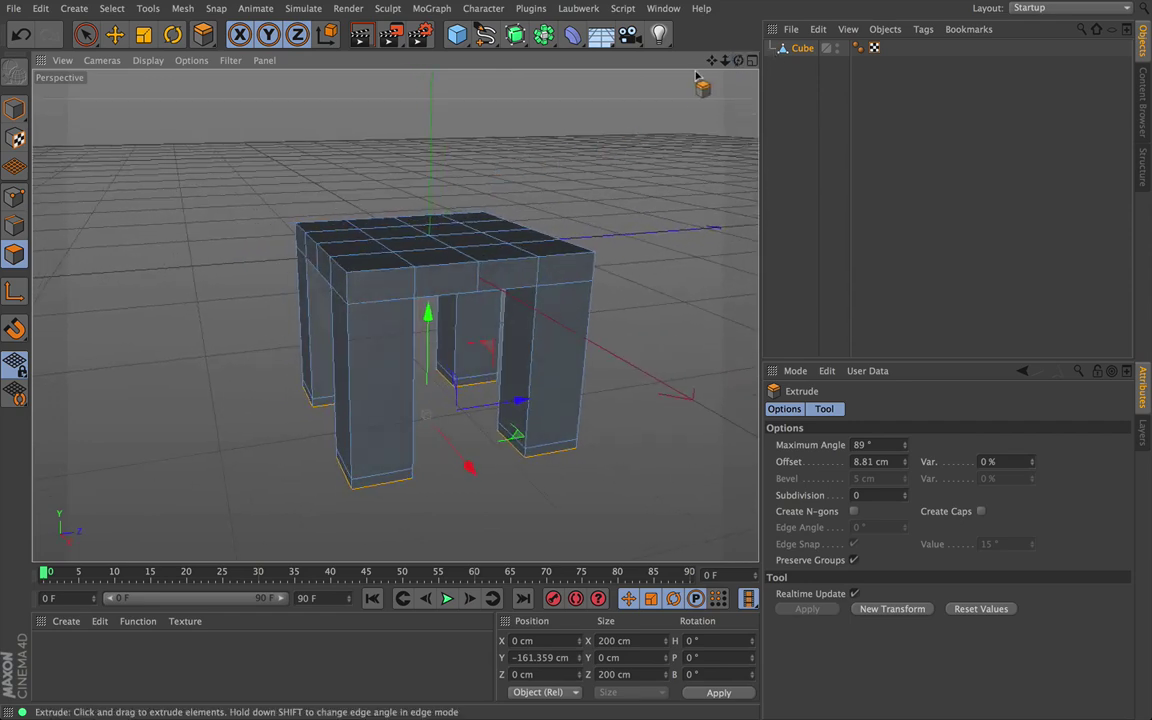
drag(738, 62, 395, 315)
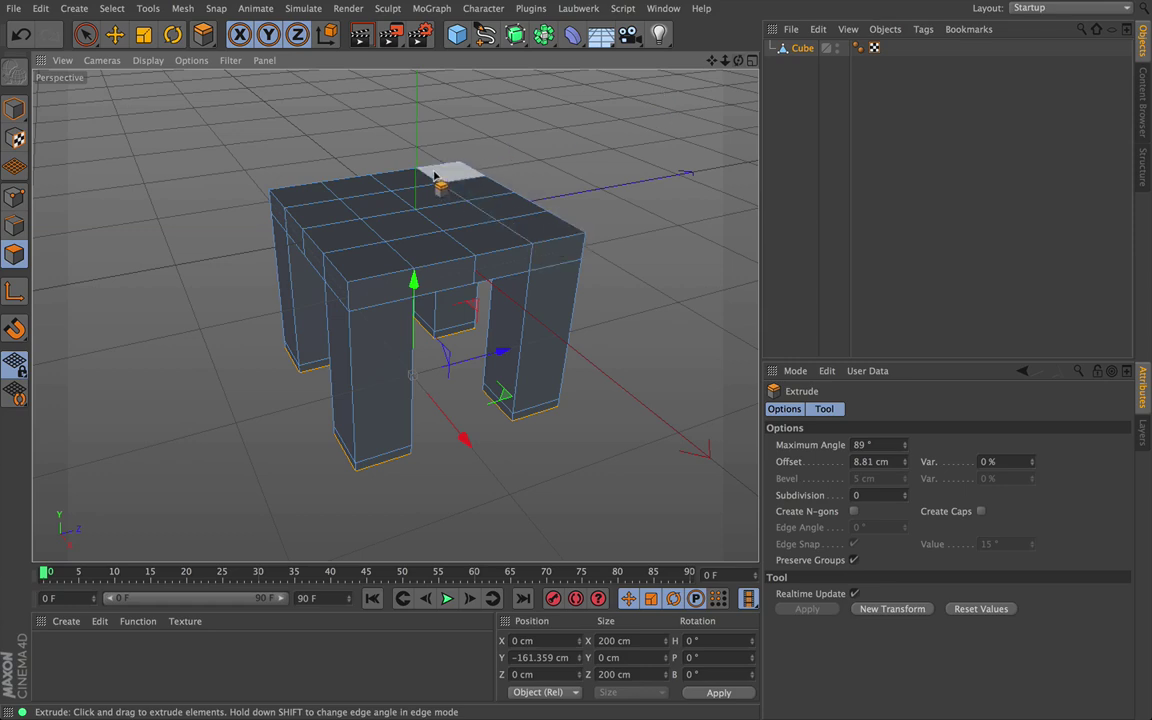
click(86, 35)
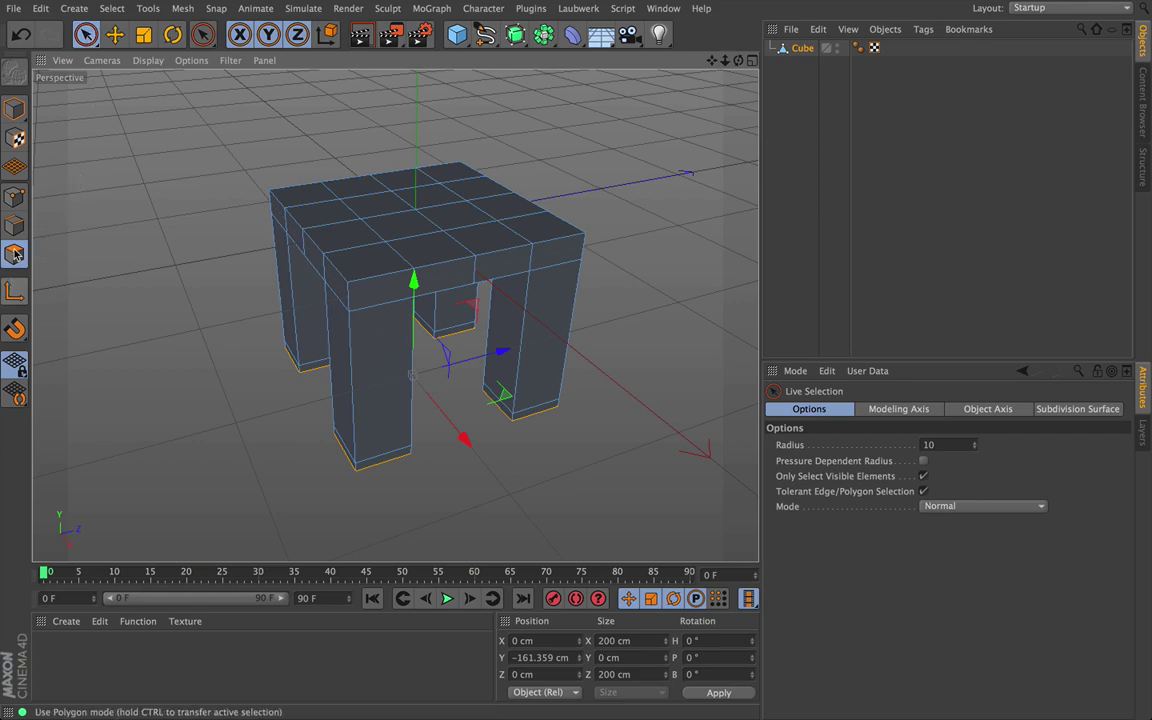
click(446, 173)
shift+click(556, 229)
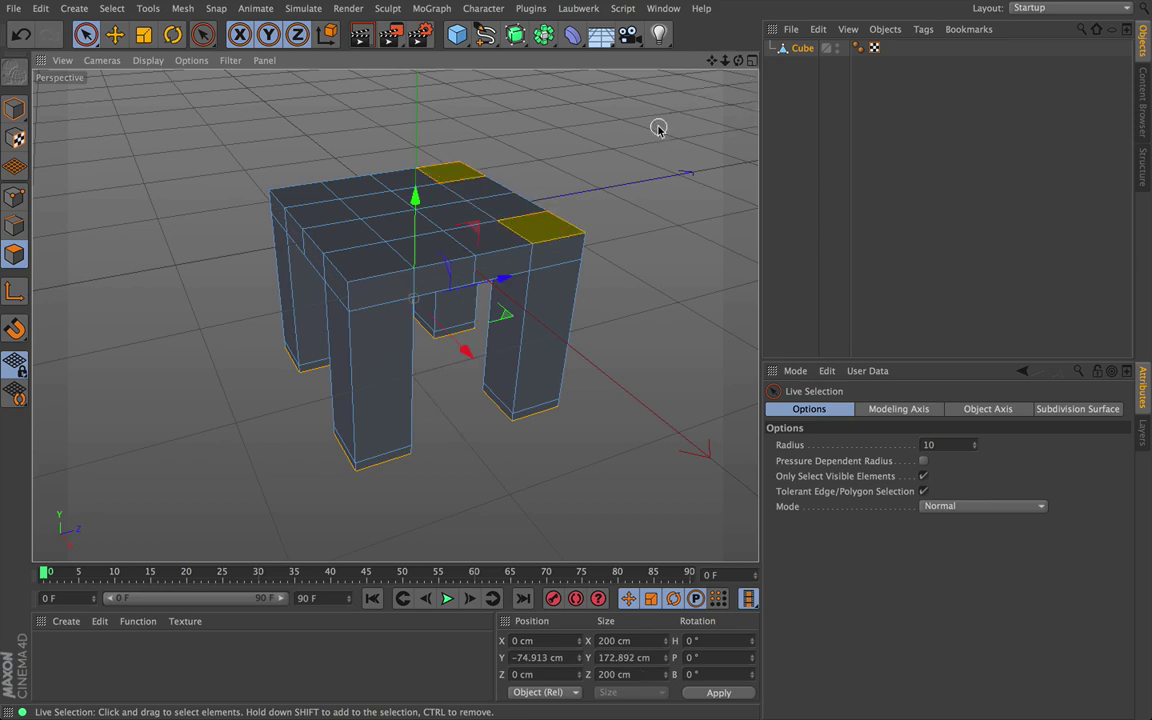
key(m)
key(t)
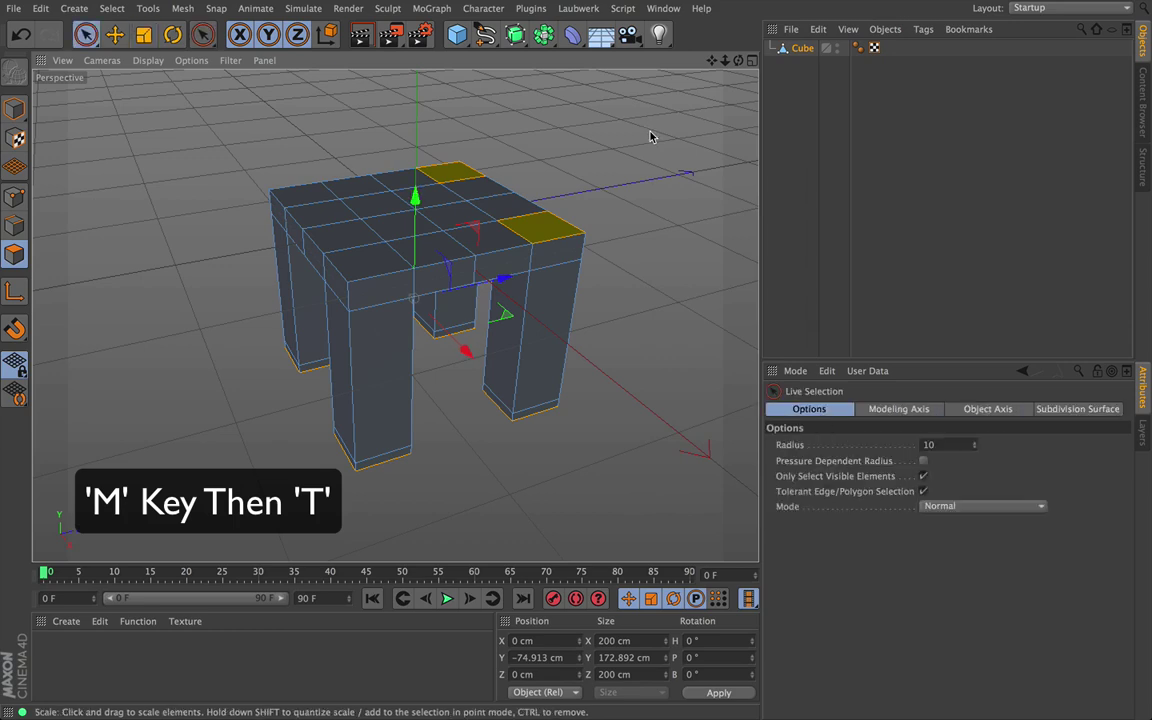
click(590, 160)
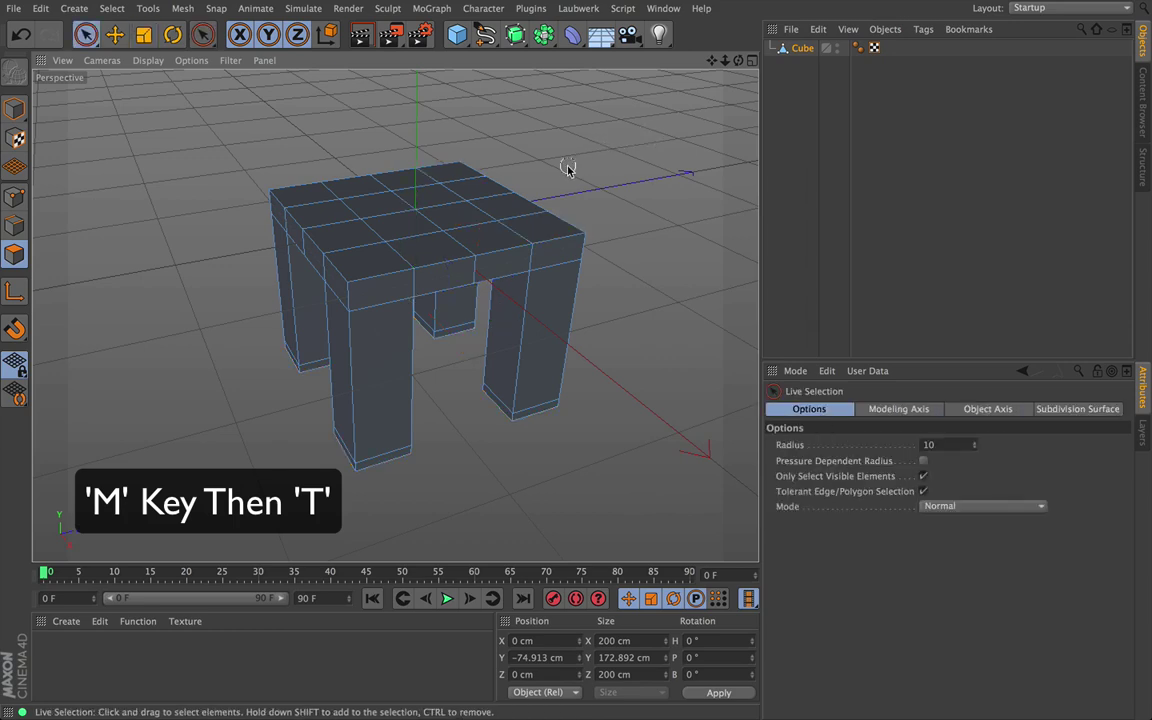
click(538, 183)
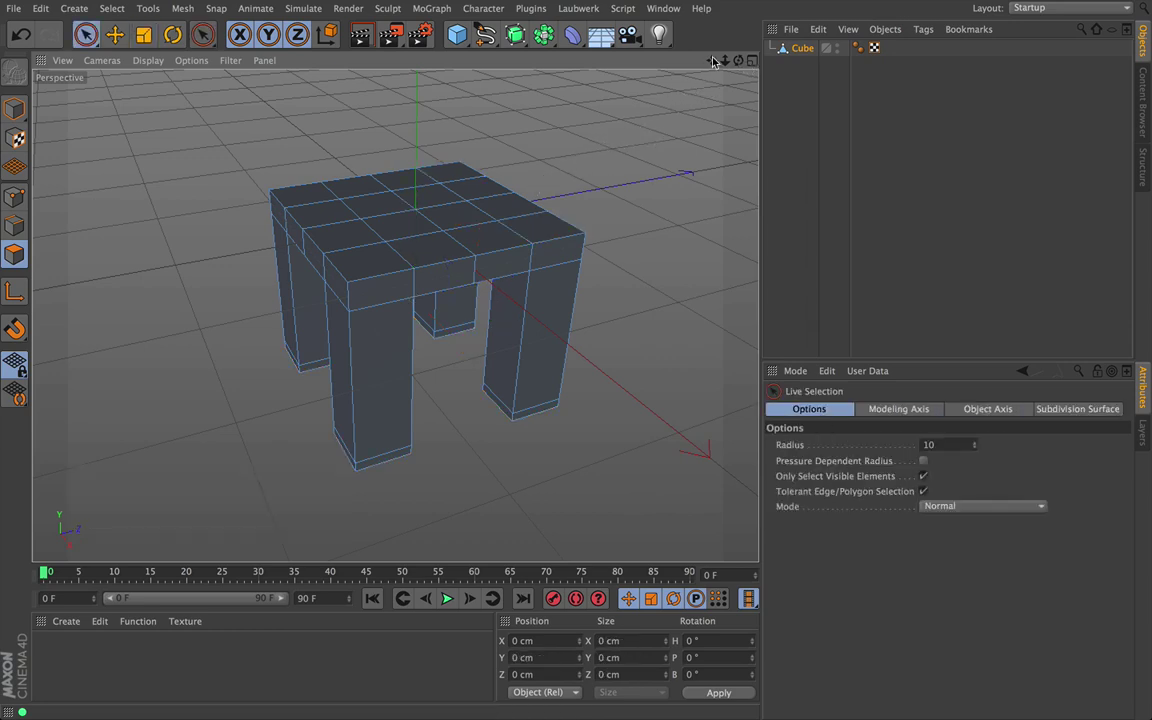
Select the two rear corner polygons on the seat's upper surface.
drag(712, 61, 734, 12)
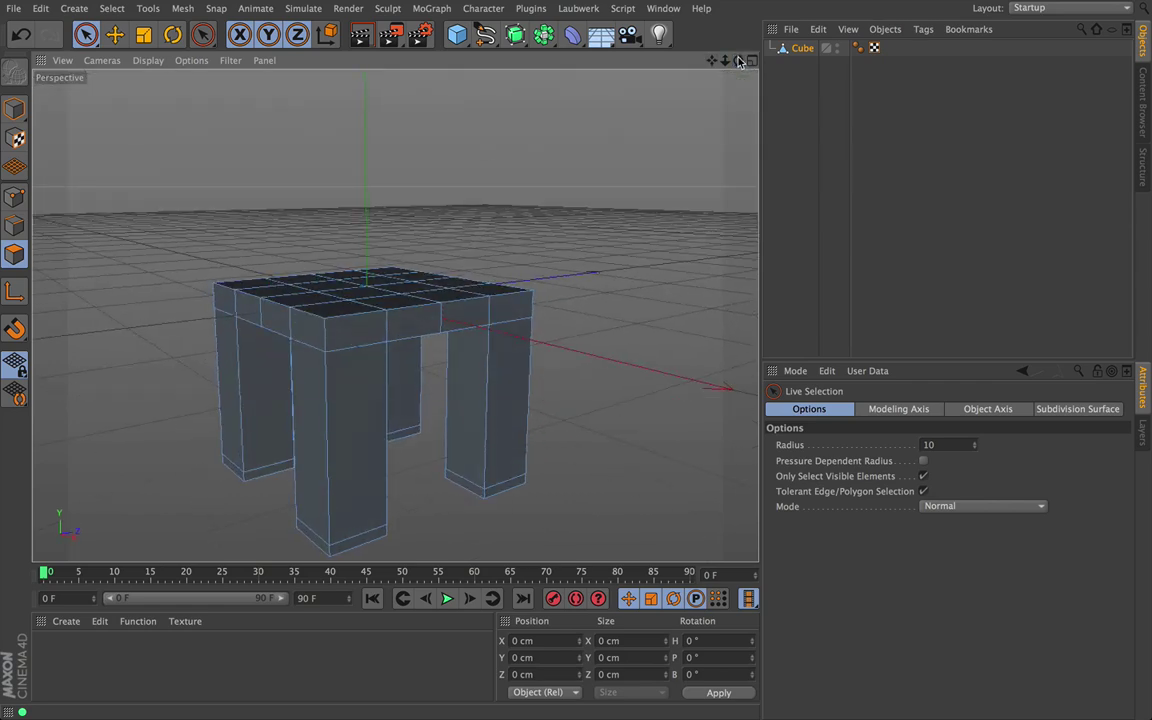
drag(739, 61, 743, 73)
alt+drag(394, 316, 430, 310)
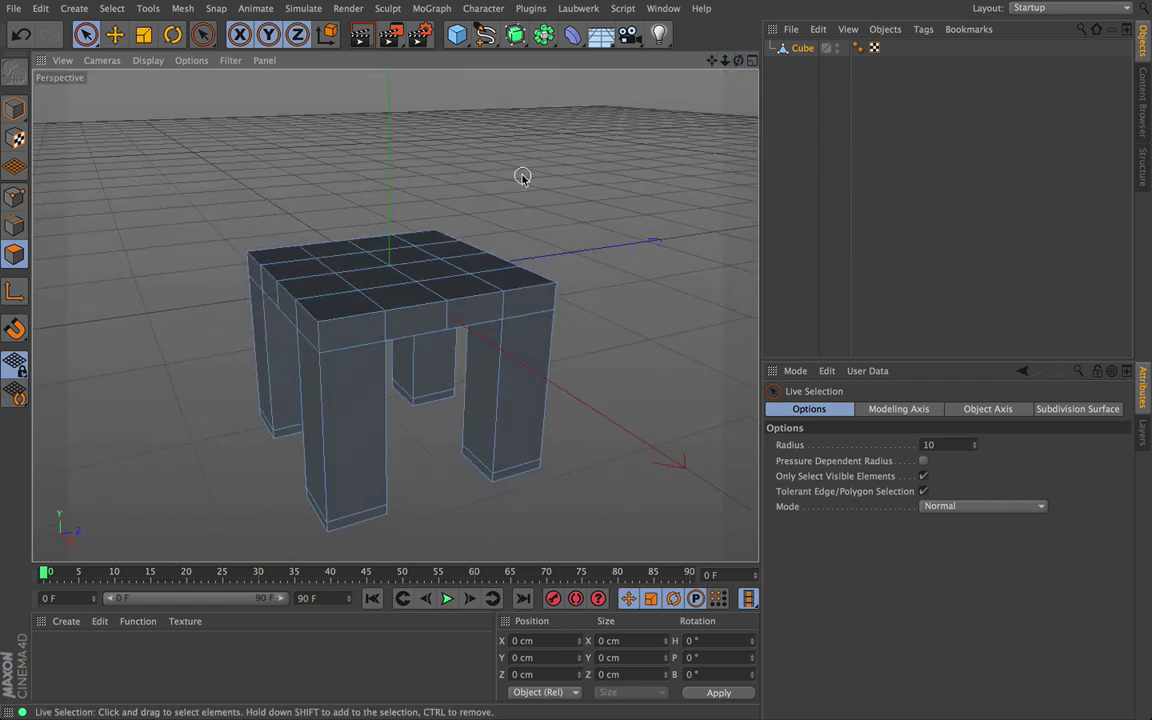
click(428, 238)
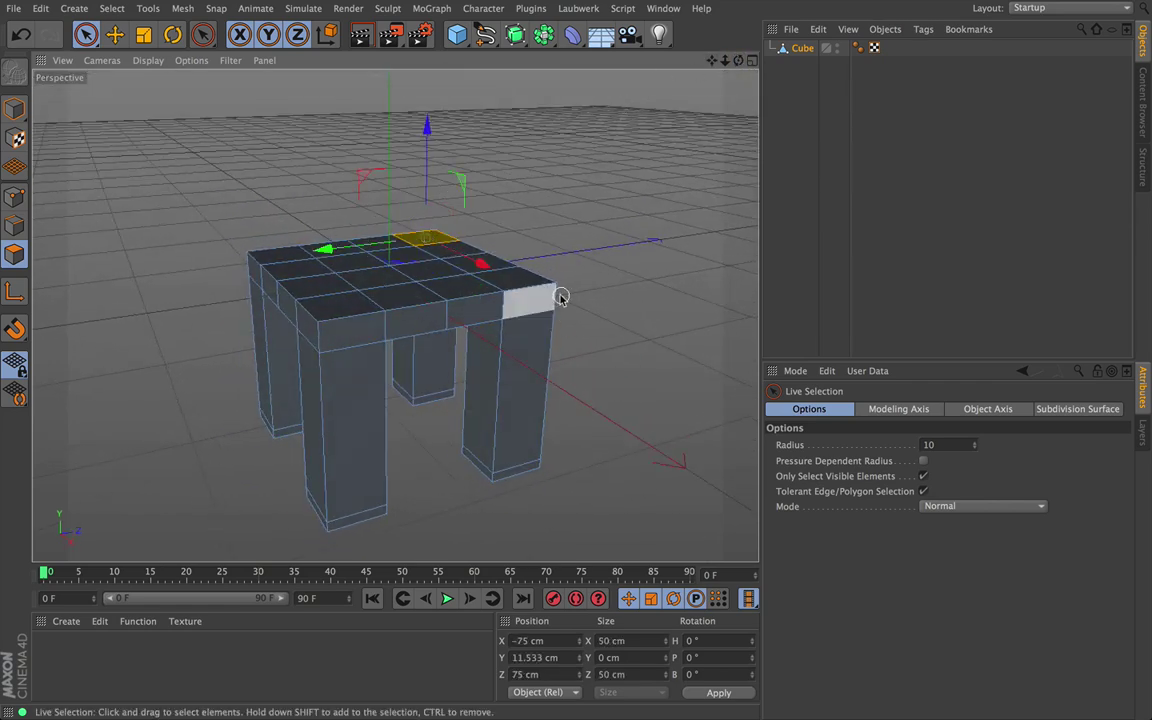
shift+click(525, 278)
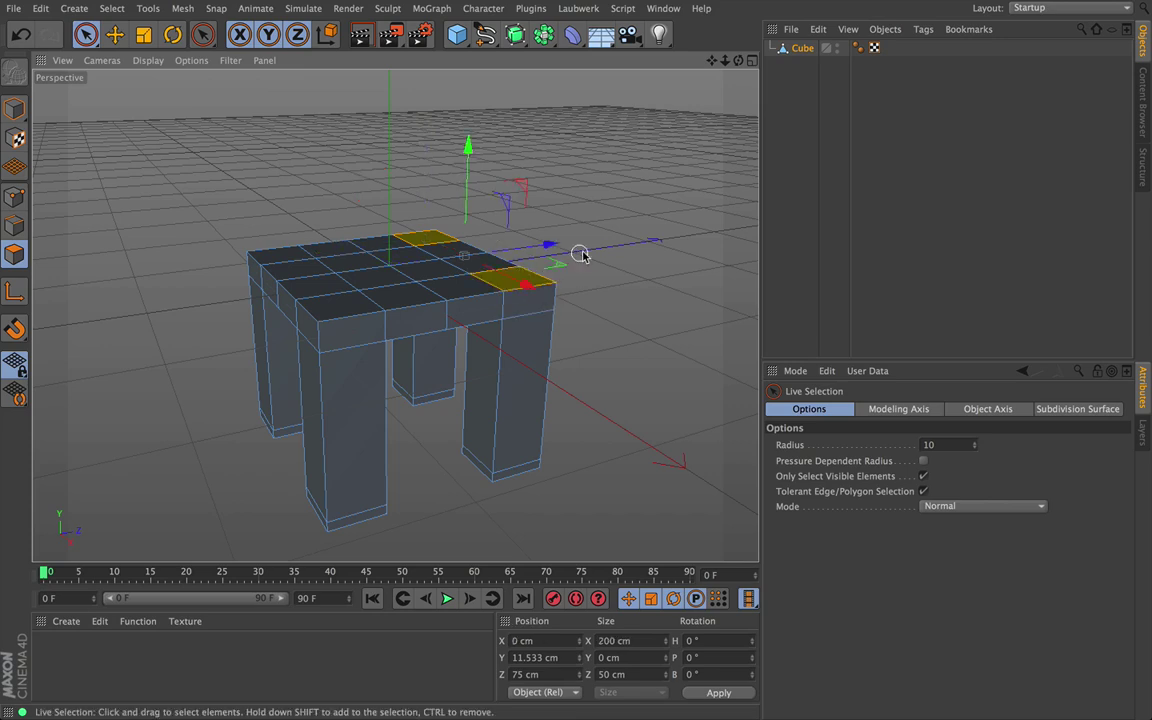
Extrude the two selected rear corner polygons upward by about 148 cm to form the backrest posts.
key(m)
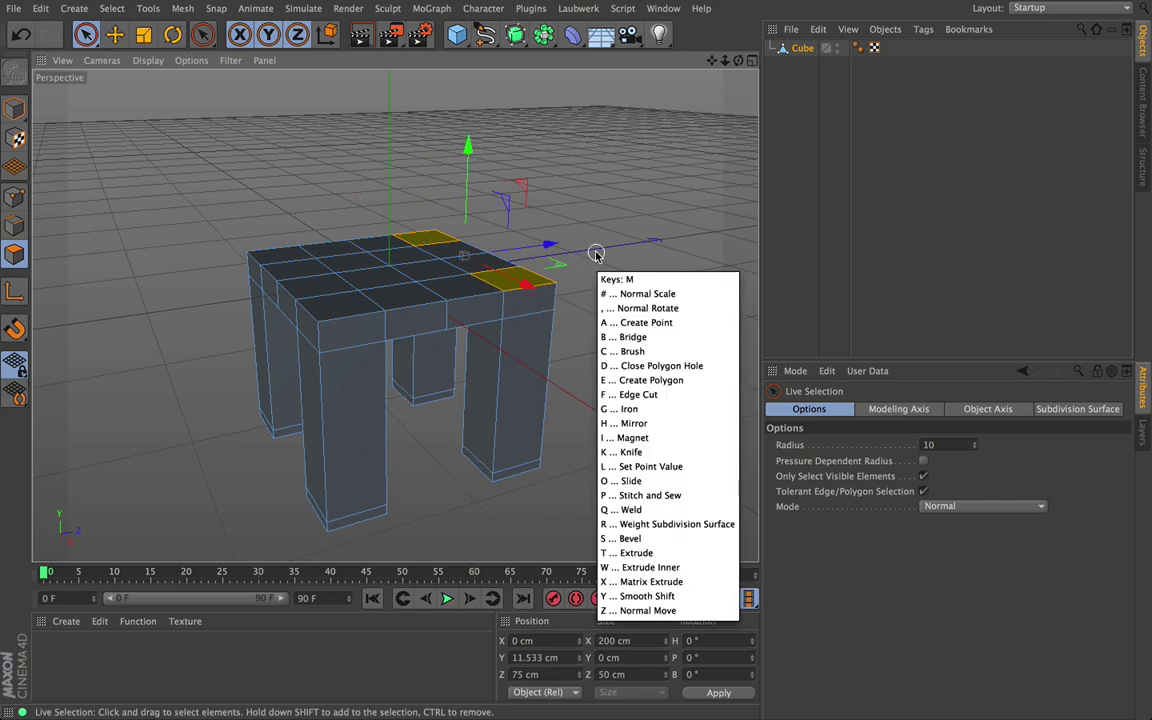
key(t)
drag(463, 256, 604, 249)
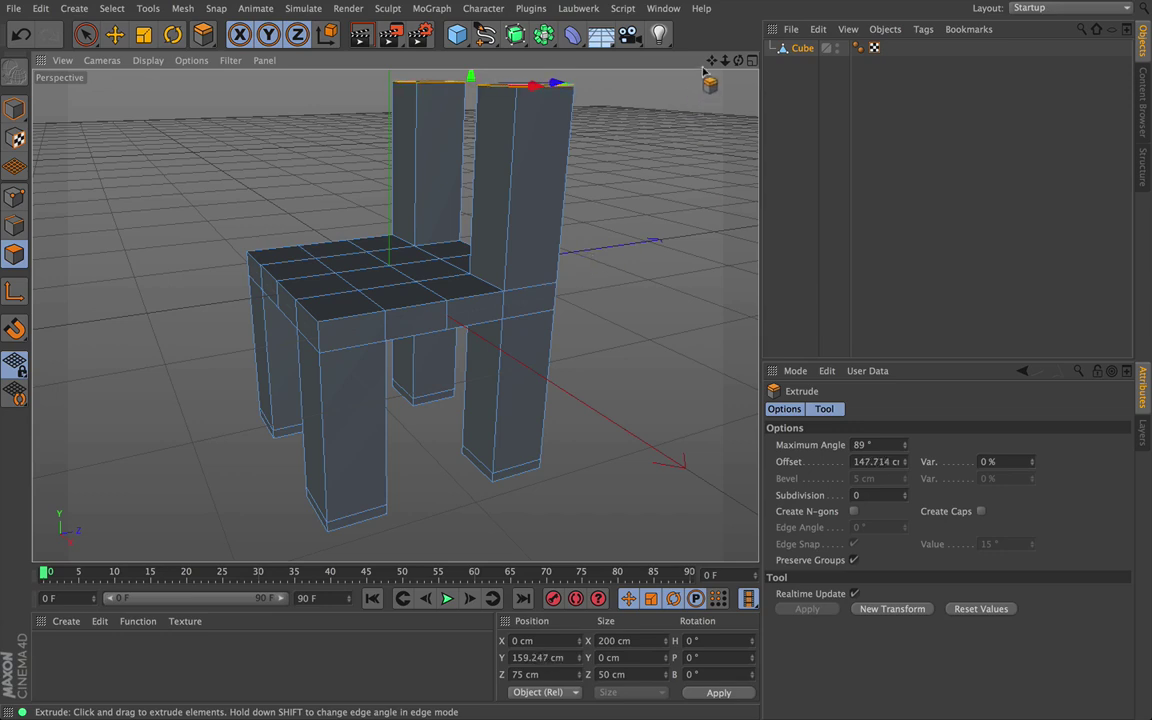
drag(712, 61, 395, 316)
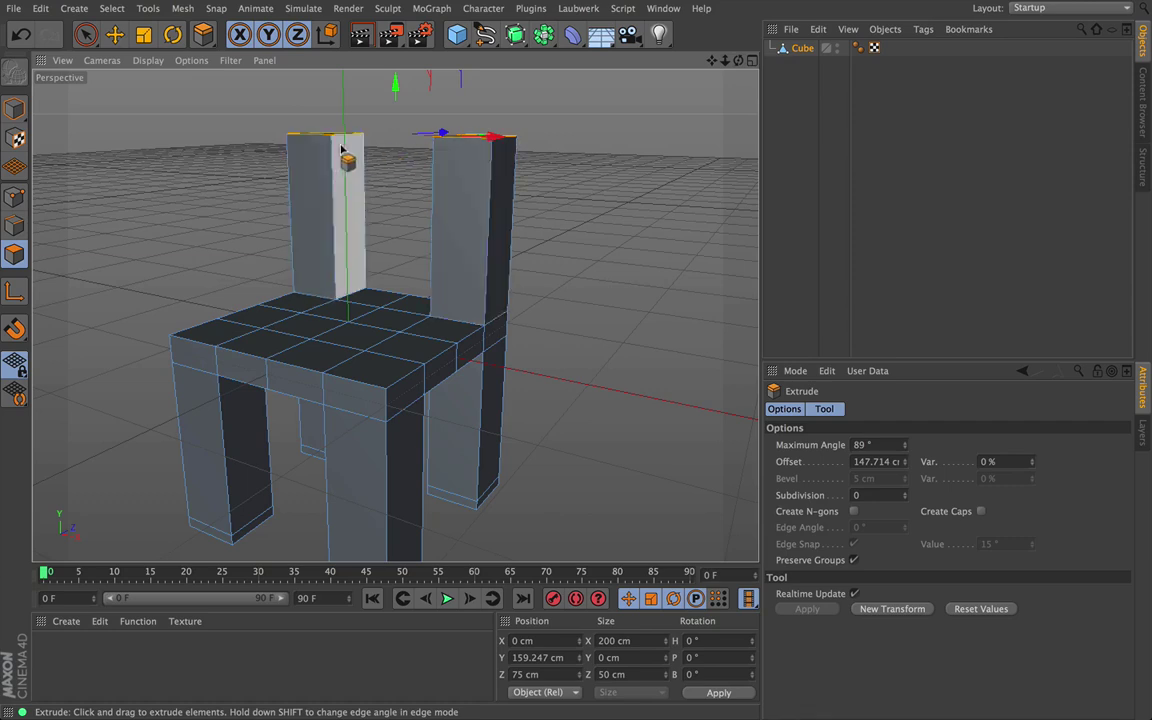
click(88, 39)
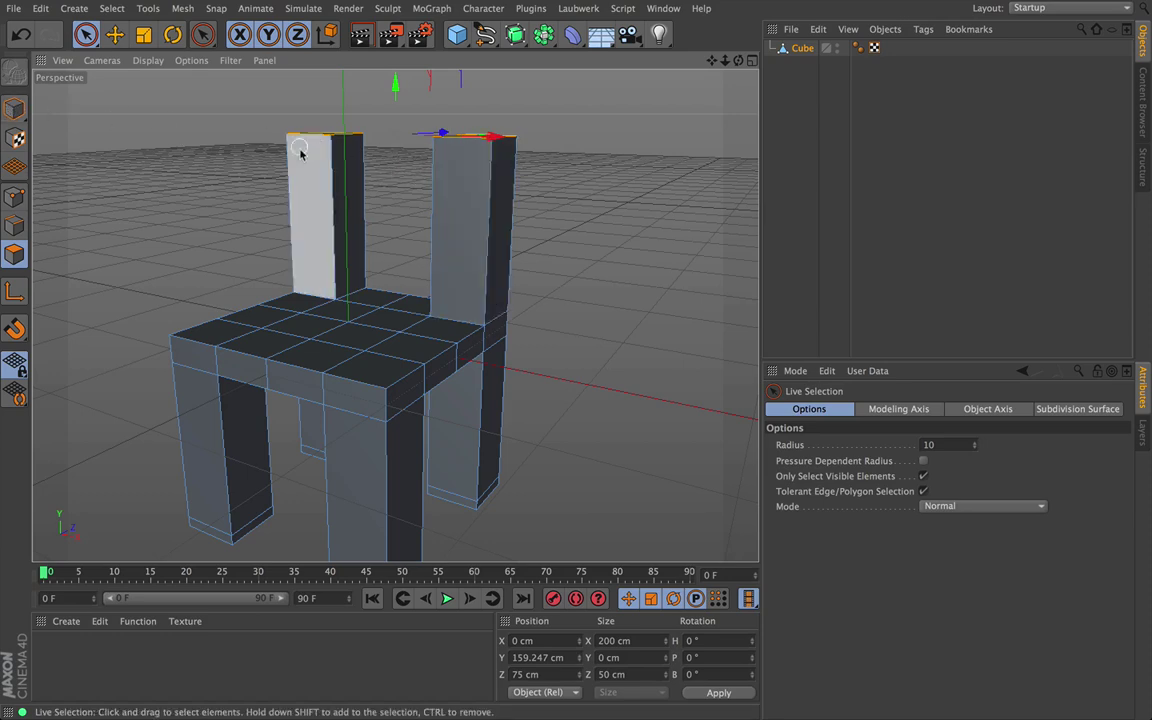
click(16, 112)
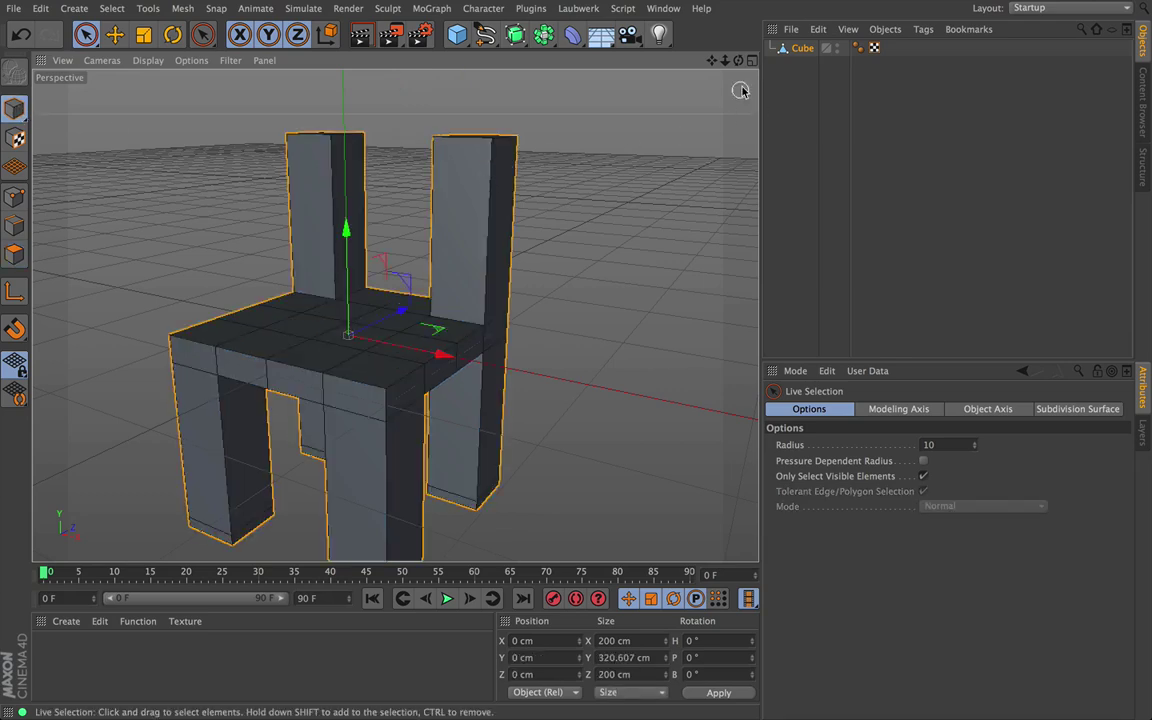
alt+drag(699, 139, 331, 130)
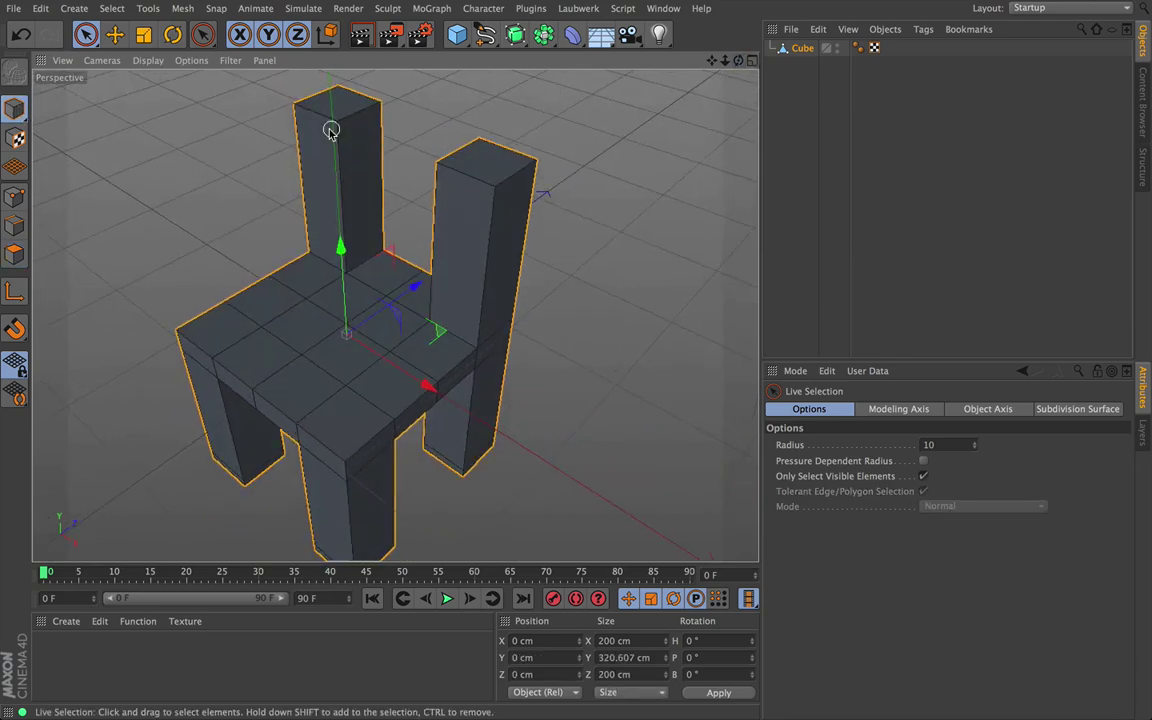
click(457, 34)
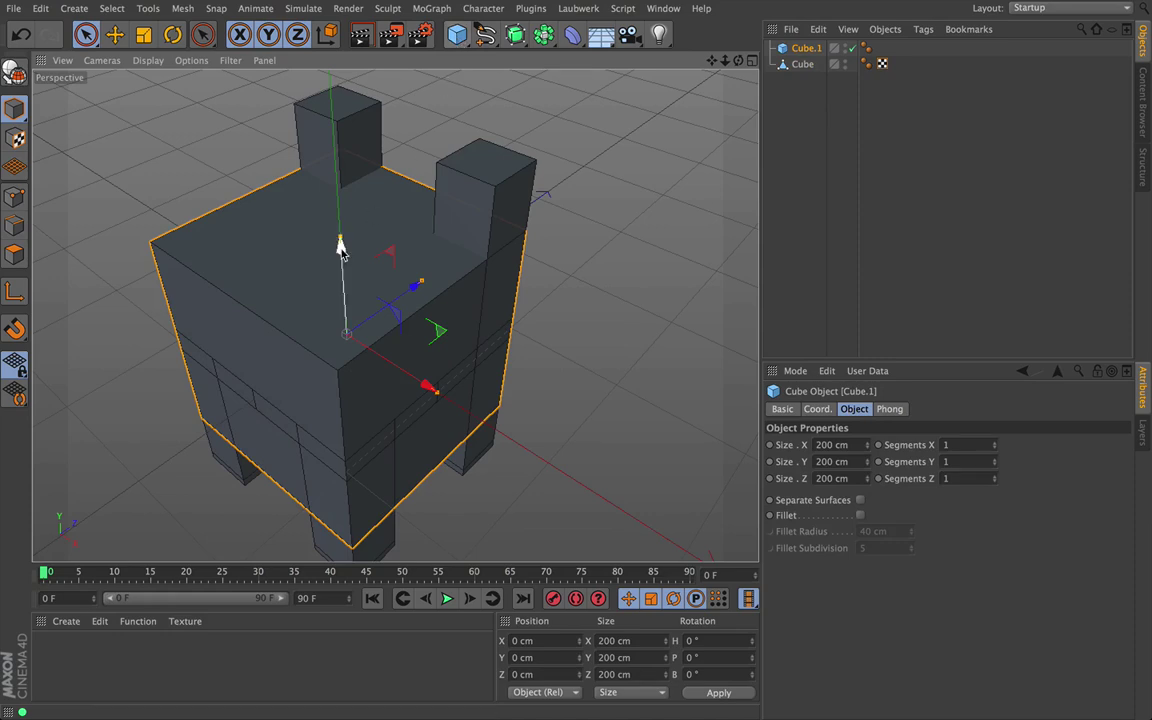
drag(436, 294, 348, 306)
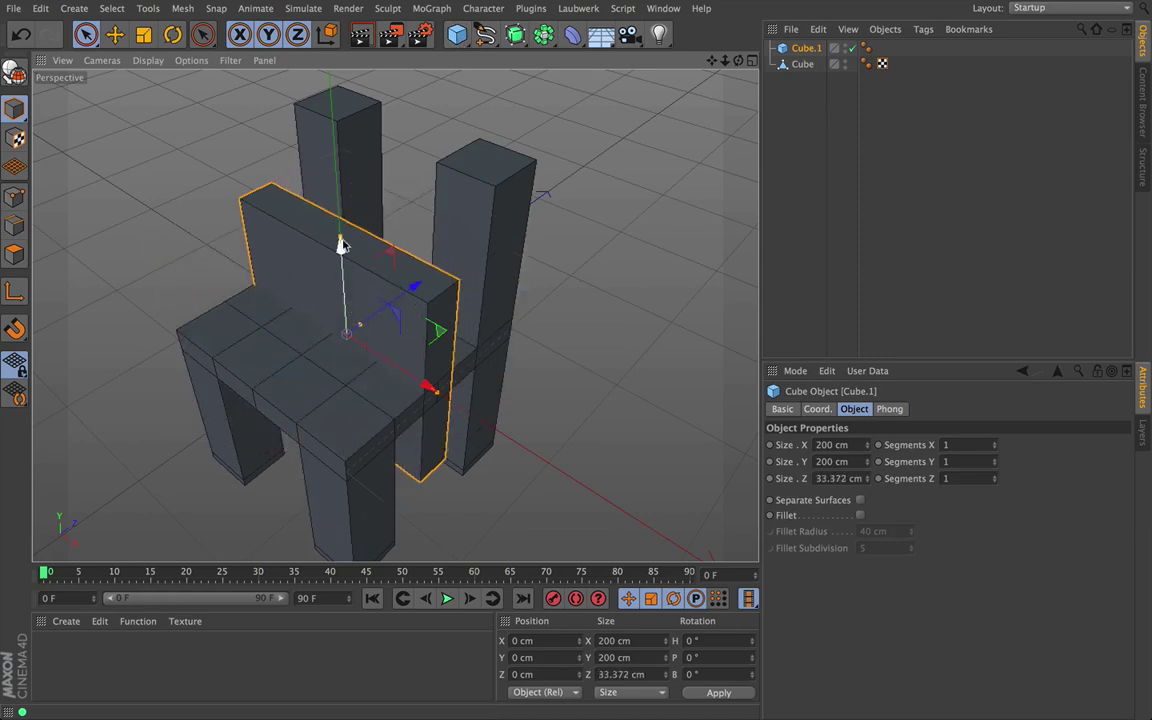
drag(342, 245, 340, 115)
drag(408, 178, 359, 195)
key(Delete)
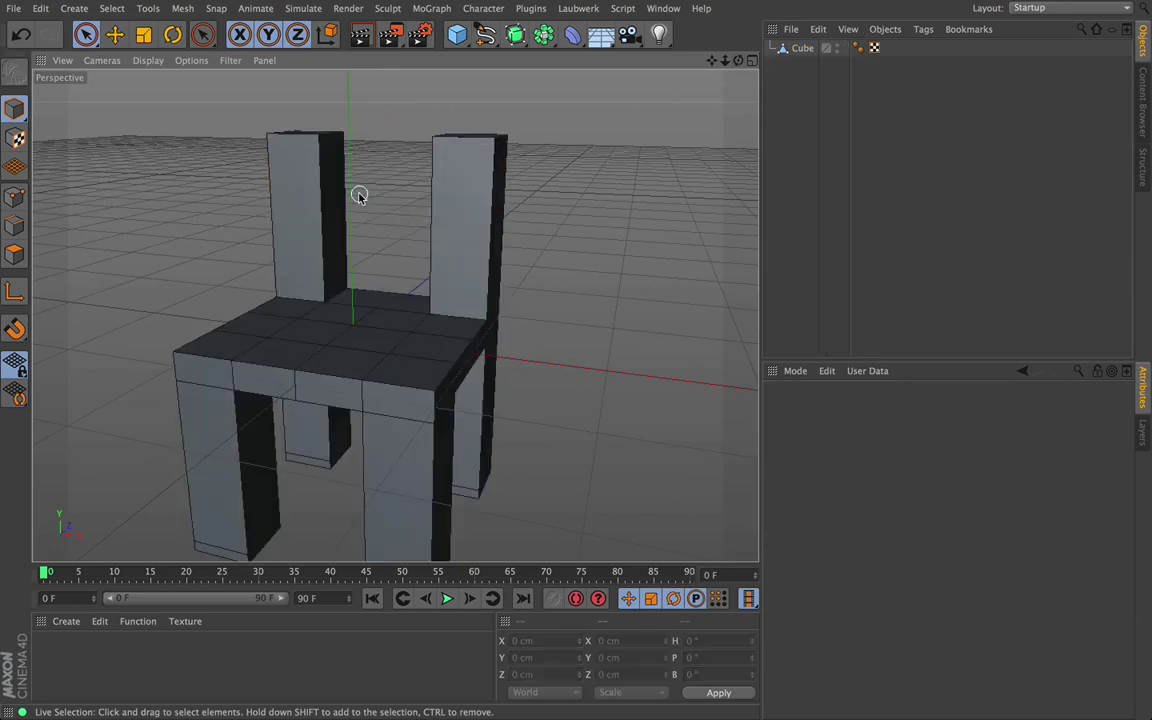
Select the chair object and activate the Knife tool in Polygon mode for cutting the backrest posts.
click(473, 181)
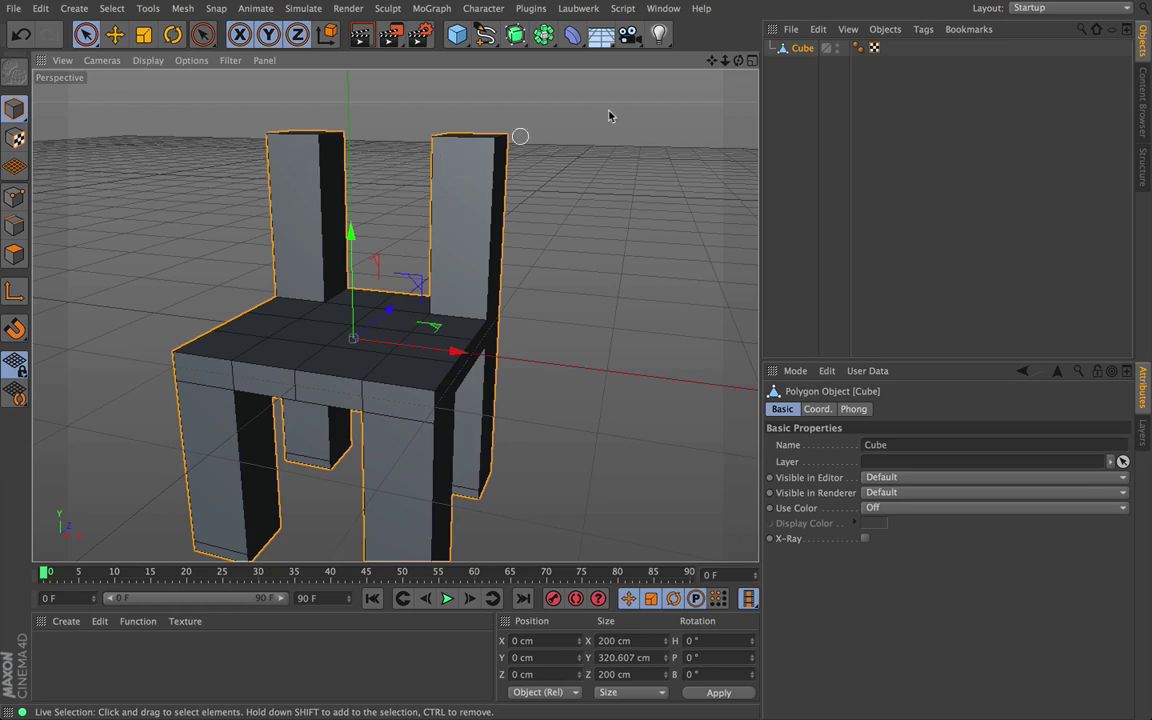
drag(738, 60, 395, 316)
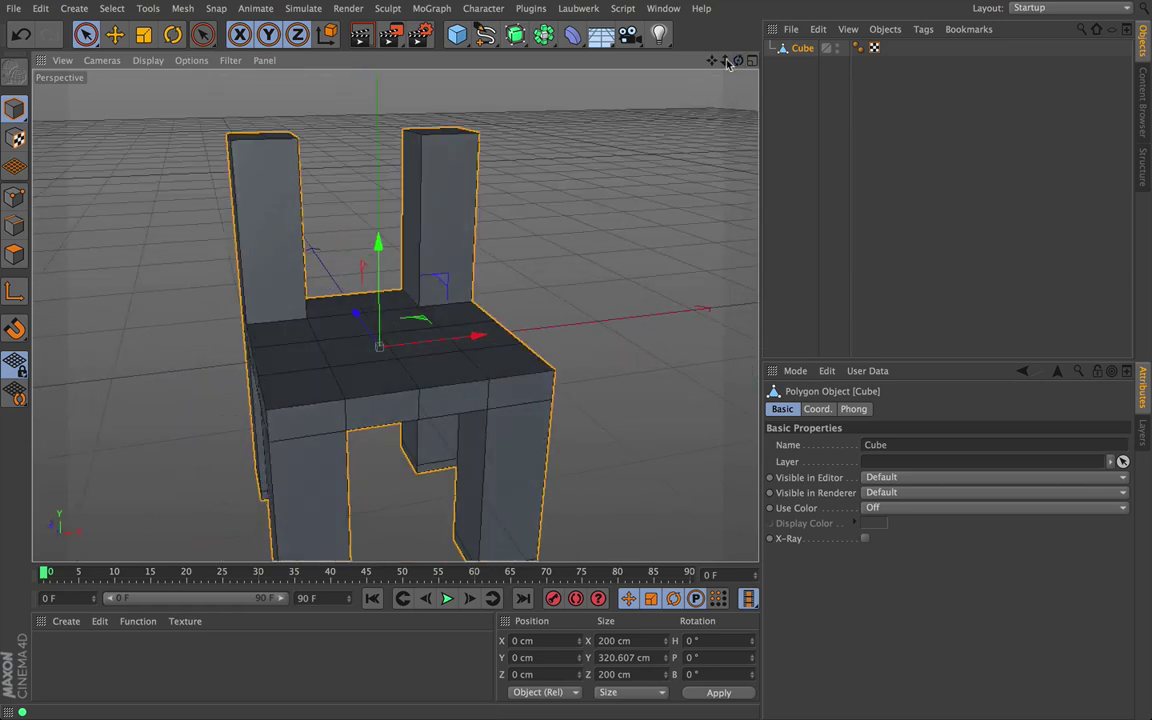
mouse_move(712, 62)
mouse_down()
mouse_move(396, 316)
mouse_move(726, 62)
mouse_move(396, 316)
mouse_move(709, 62)
mouse_up()
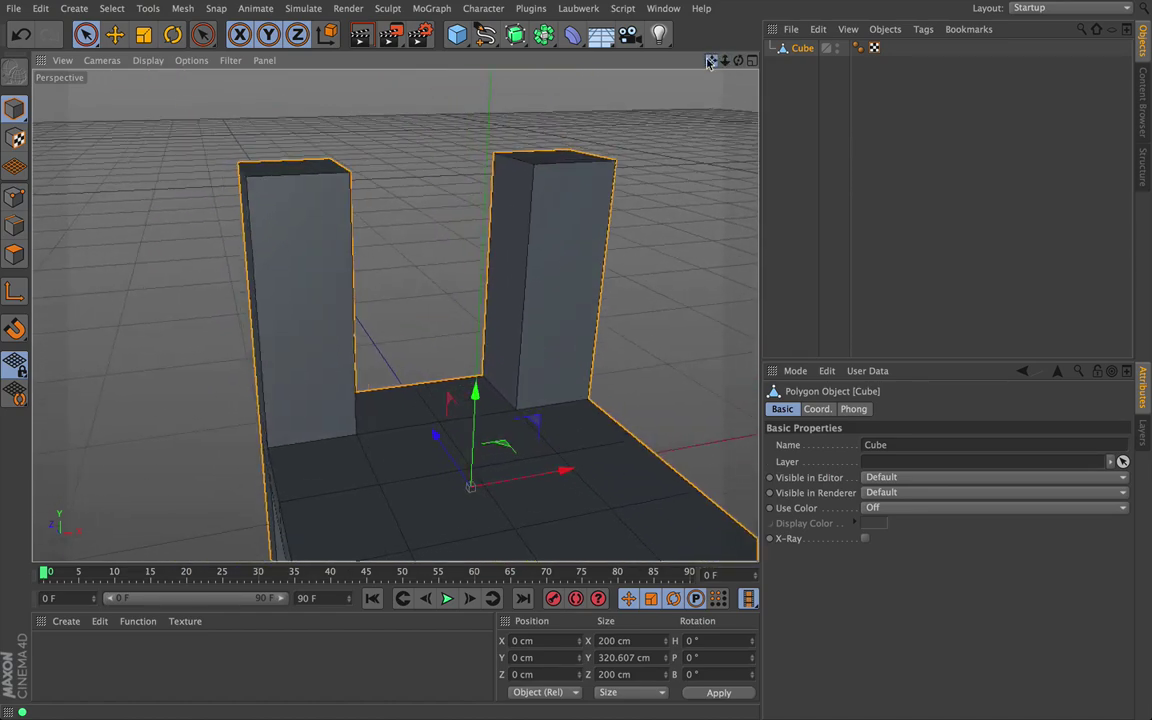
alt+drag(575, 365, 395, 316)
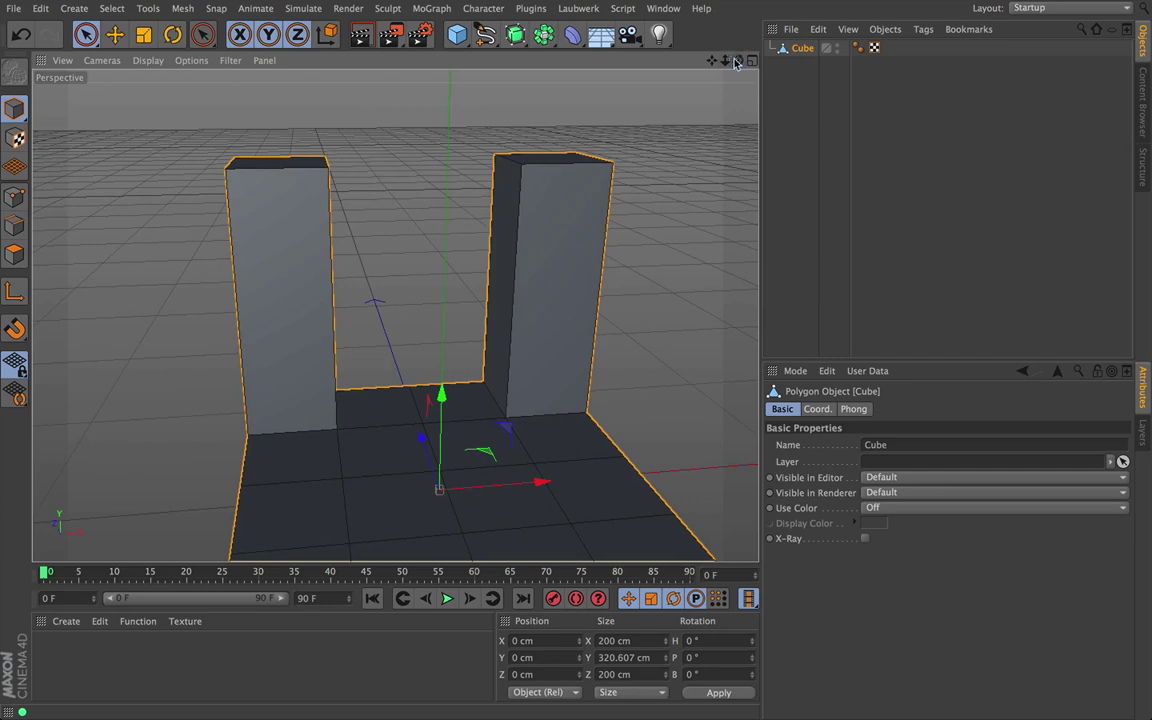
key(m)
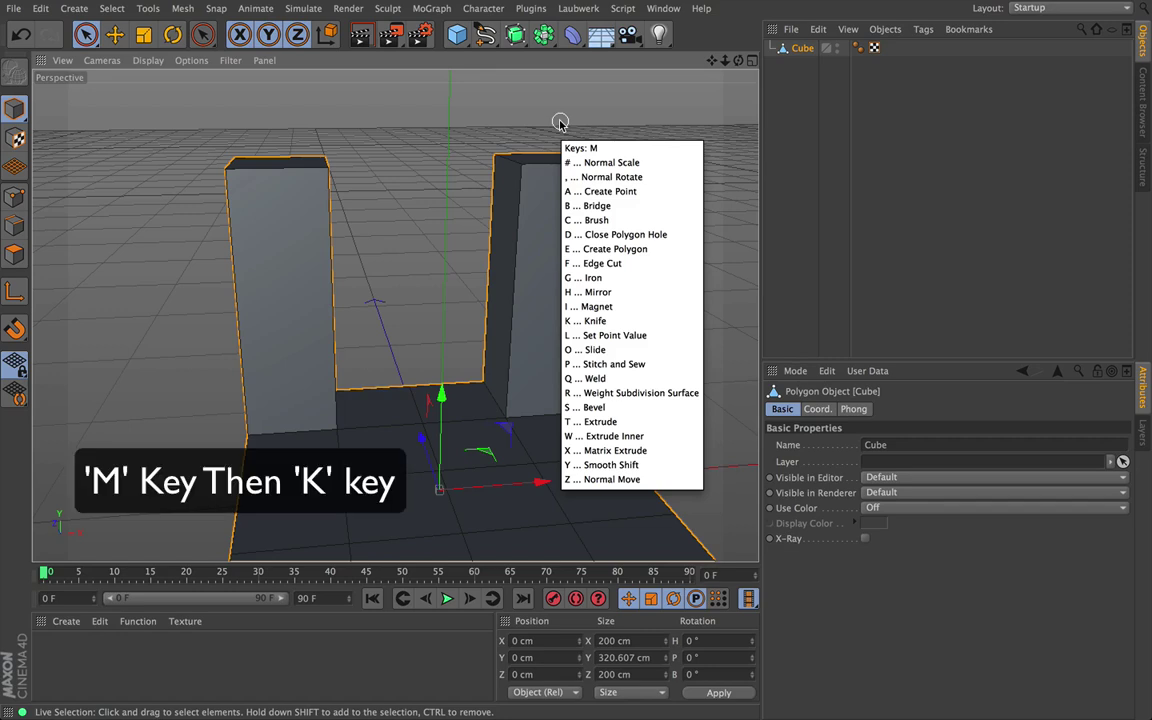
key(k)
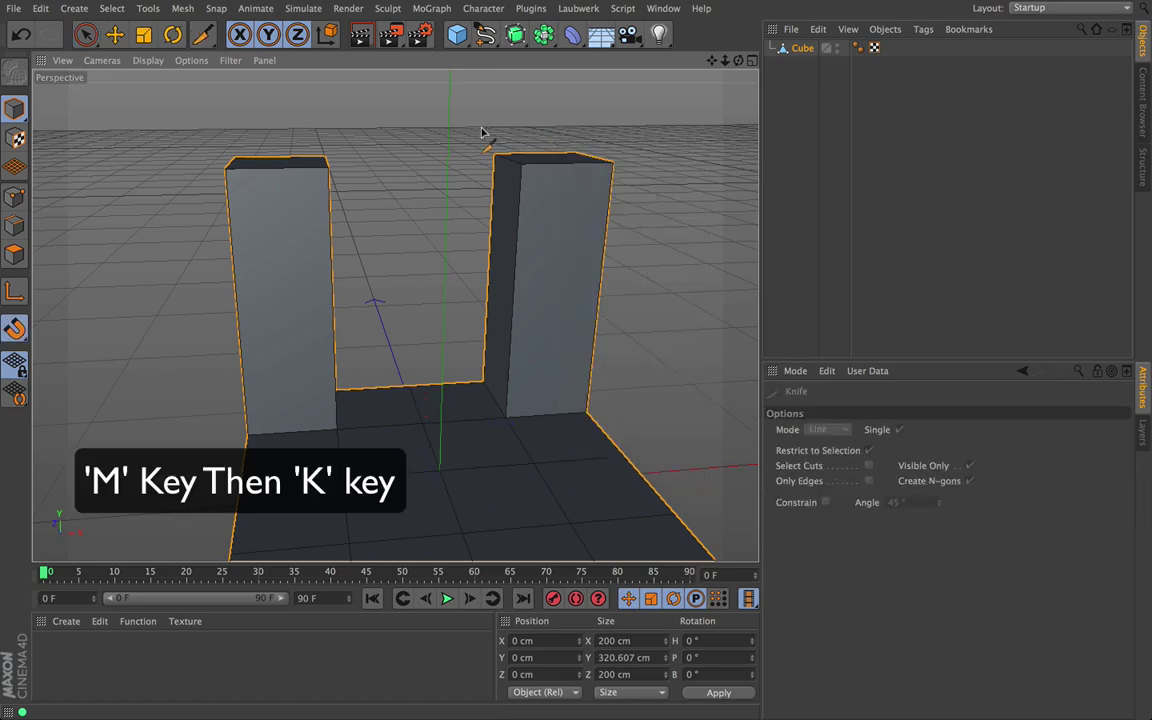
click(806, 50)
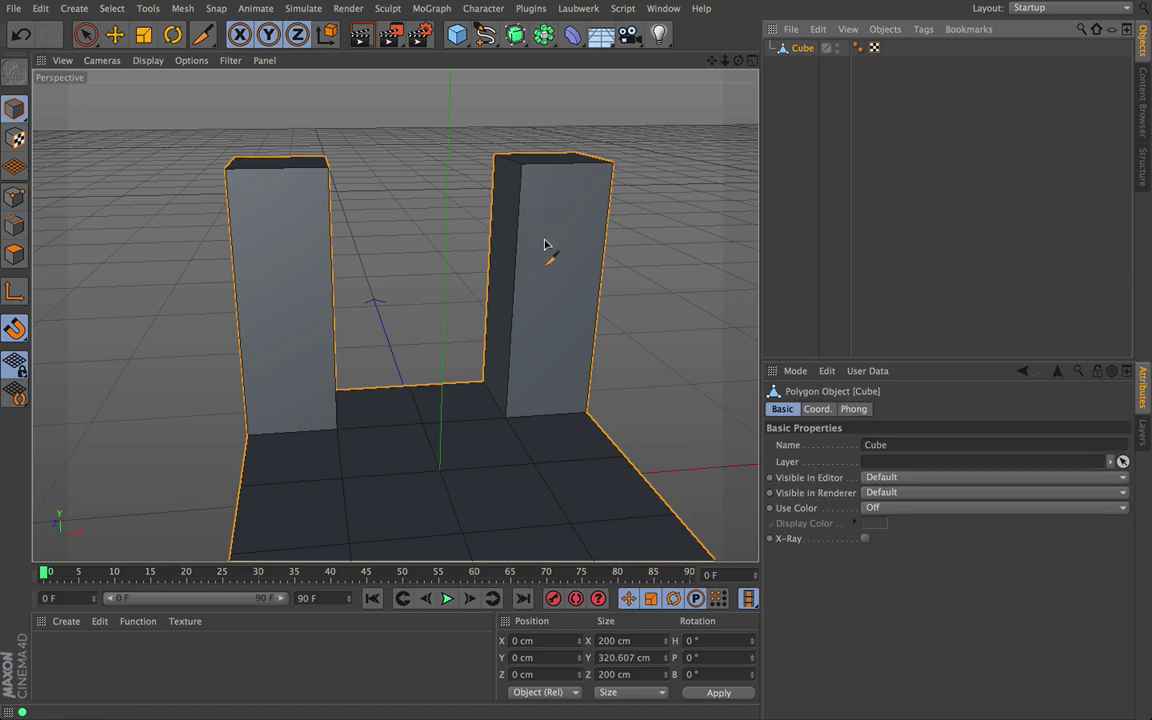
click(14, 254)
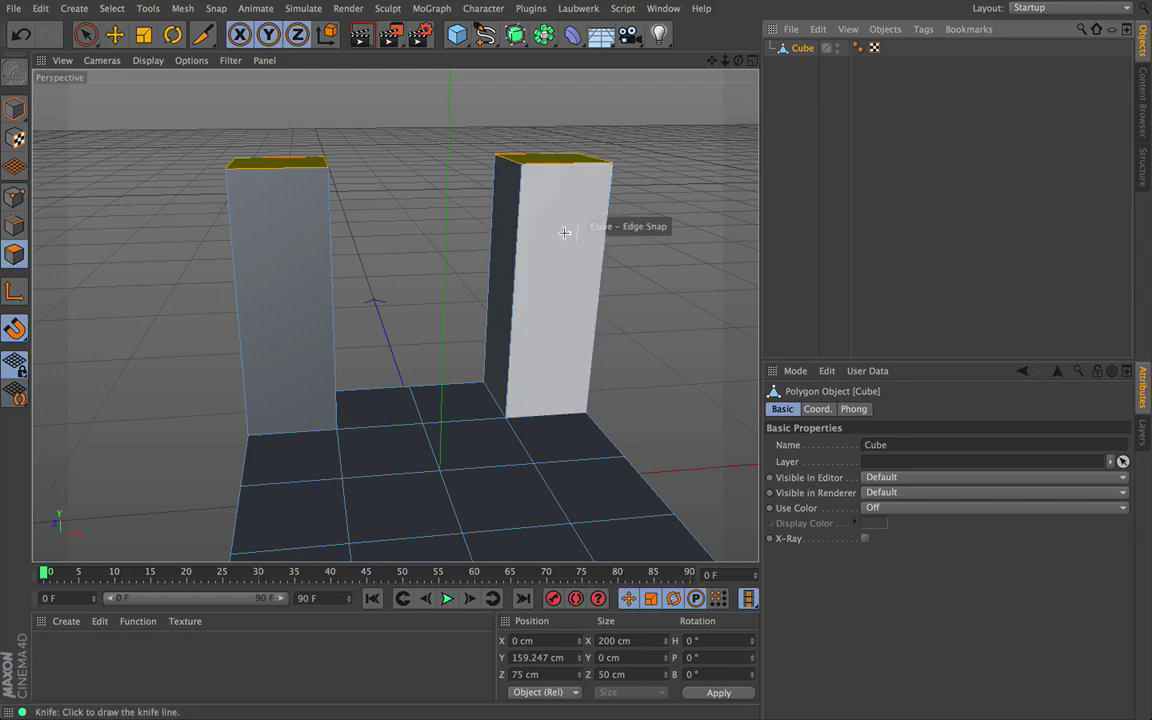
Set the Knife to Loop mode and turn off Restrict to Selection.
key(k)
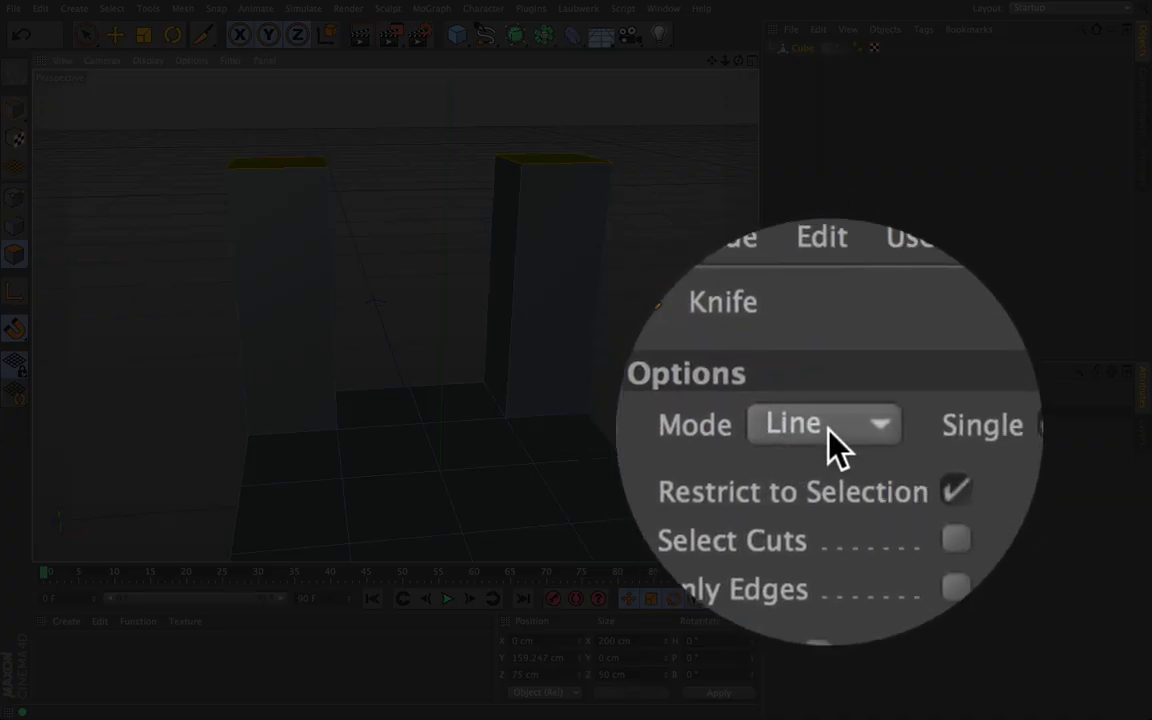
click(850, 445)
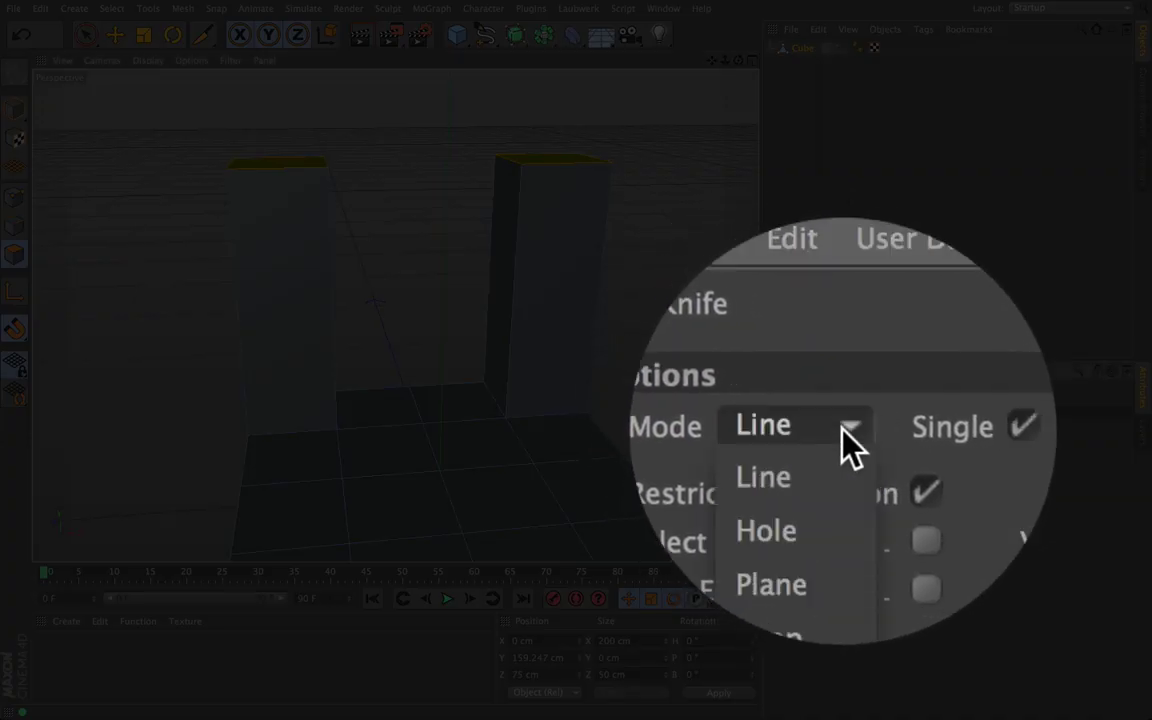
click(840, 506)
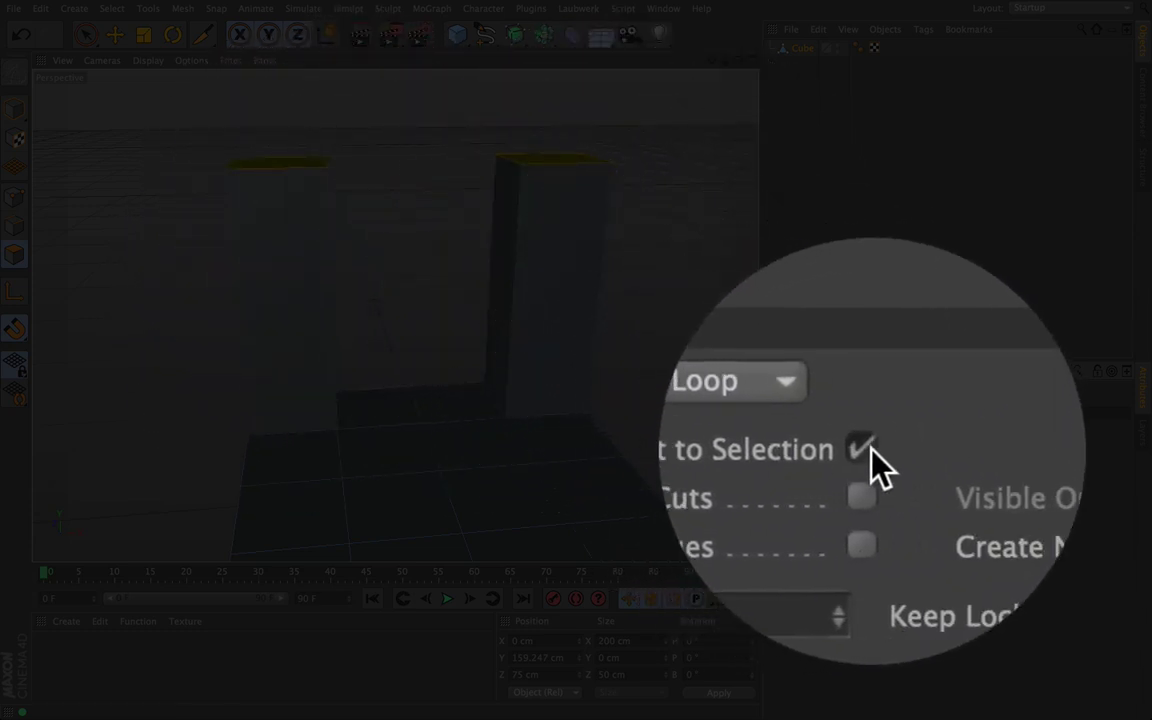
click(869, 450)
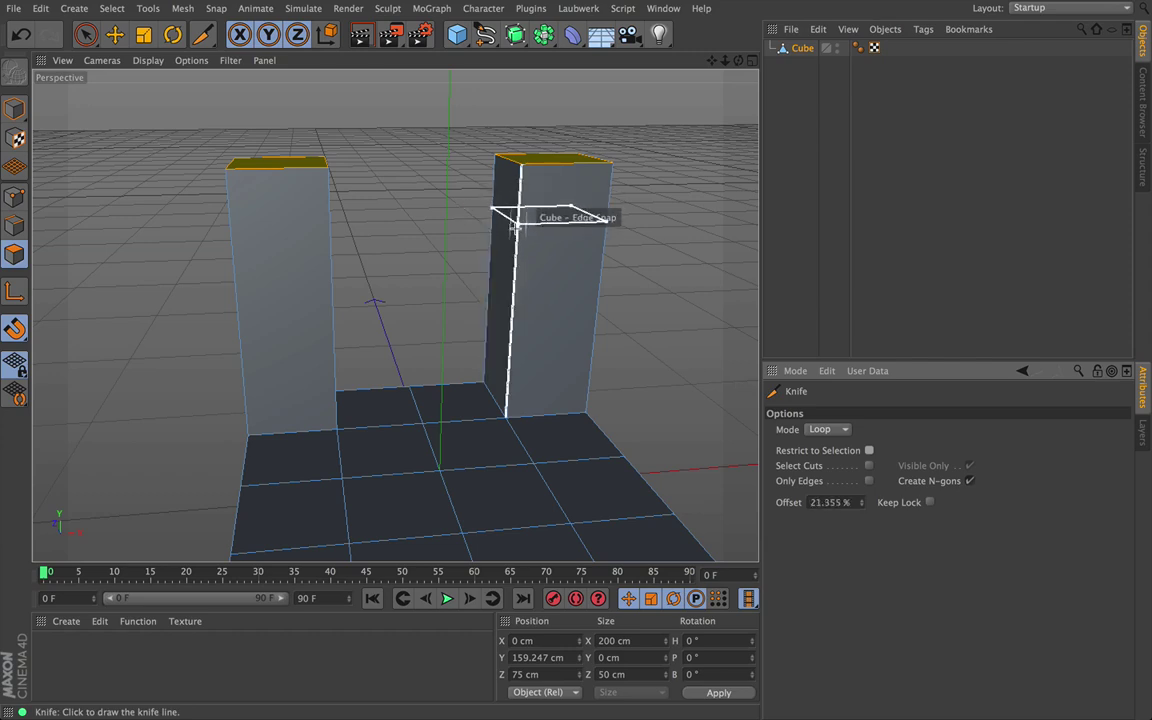
Cut a horizontal edge loop around the upper part of each backrest post, both at the same height.
alt+drag(395, 316, 393, 316)
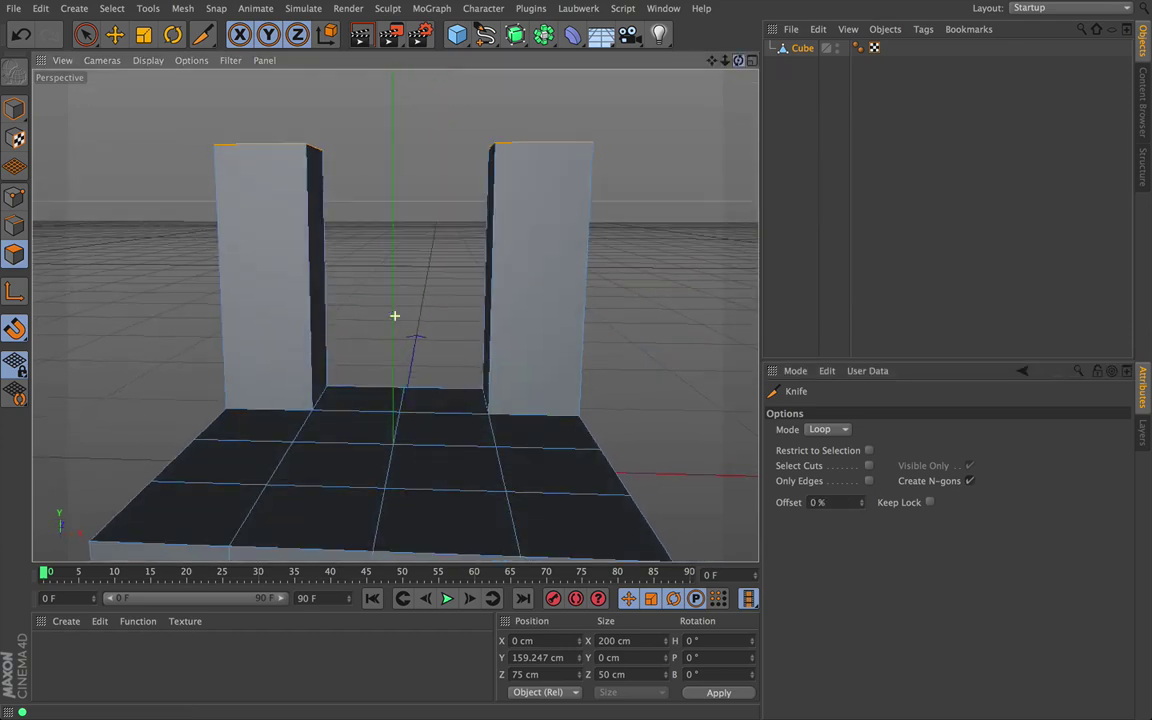
click(491, 208)
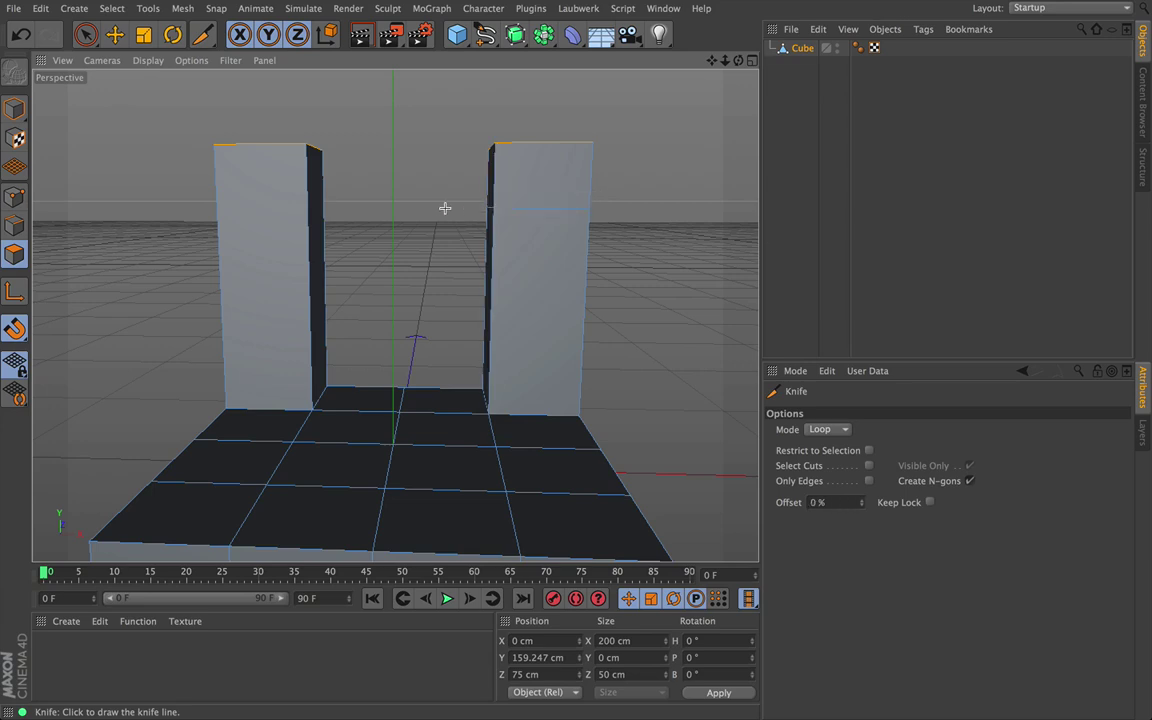
click(310, 208)
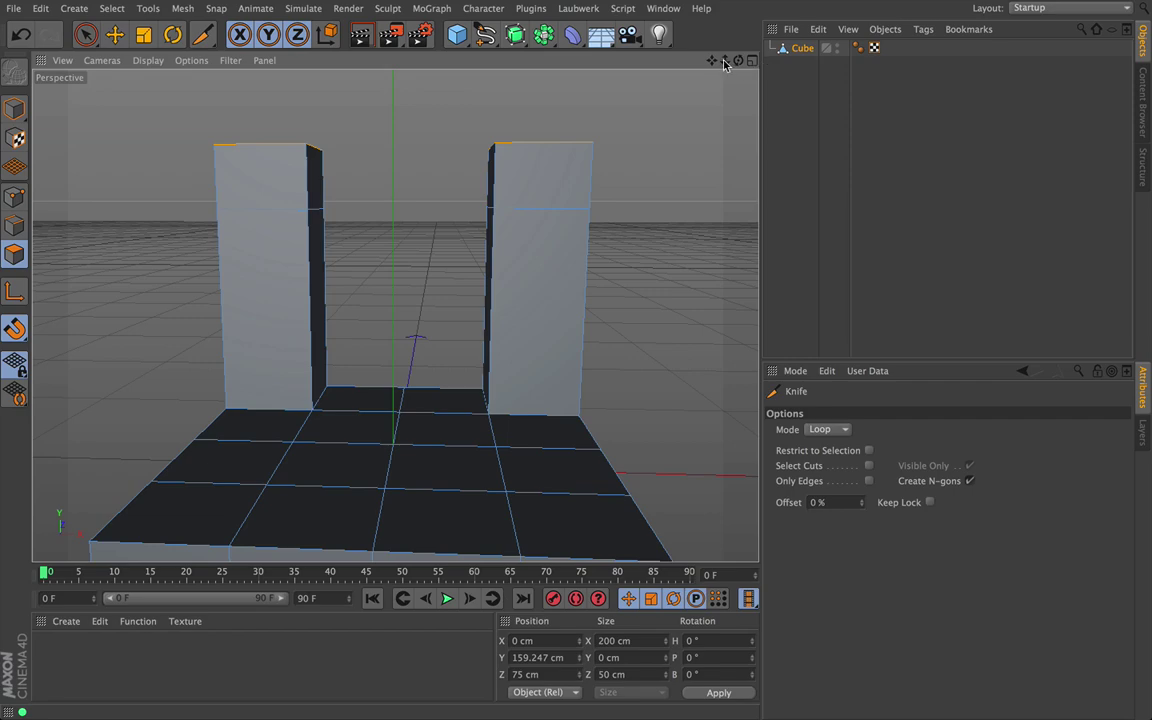
Select the two facing inner polygons above the loop cuts on the backrest posts with Live Selection.
drag(725, 63, 690, 78)
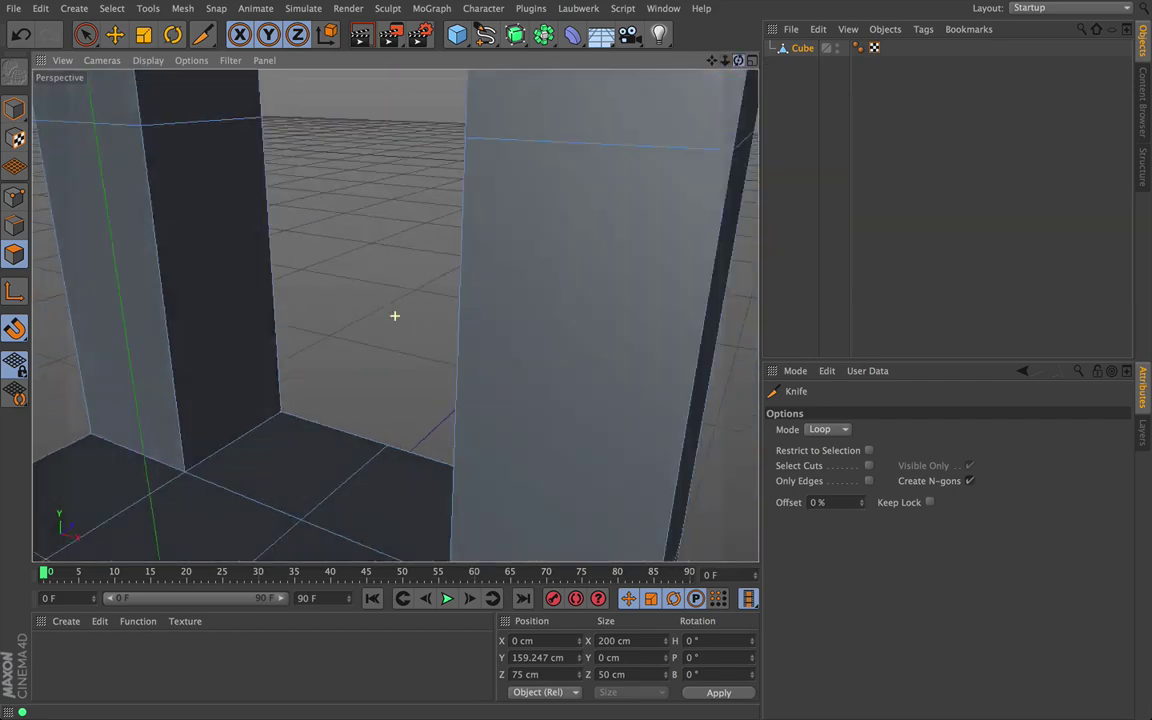
drag(395, 316, 394, 315)
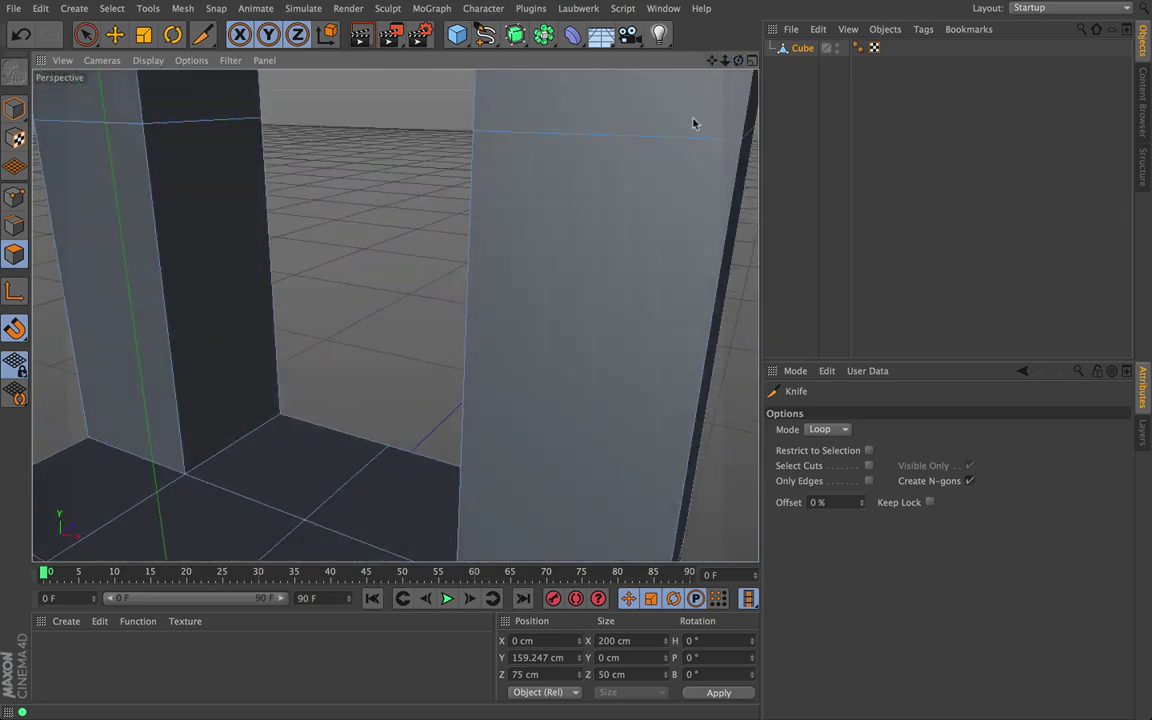
mouse_move(713, 61)
mouse_down()
mouse_move(396, 314)
mouse_move(713, 61)
mouse_up()
alt+middle_drag(576, 365, 697, 61)
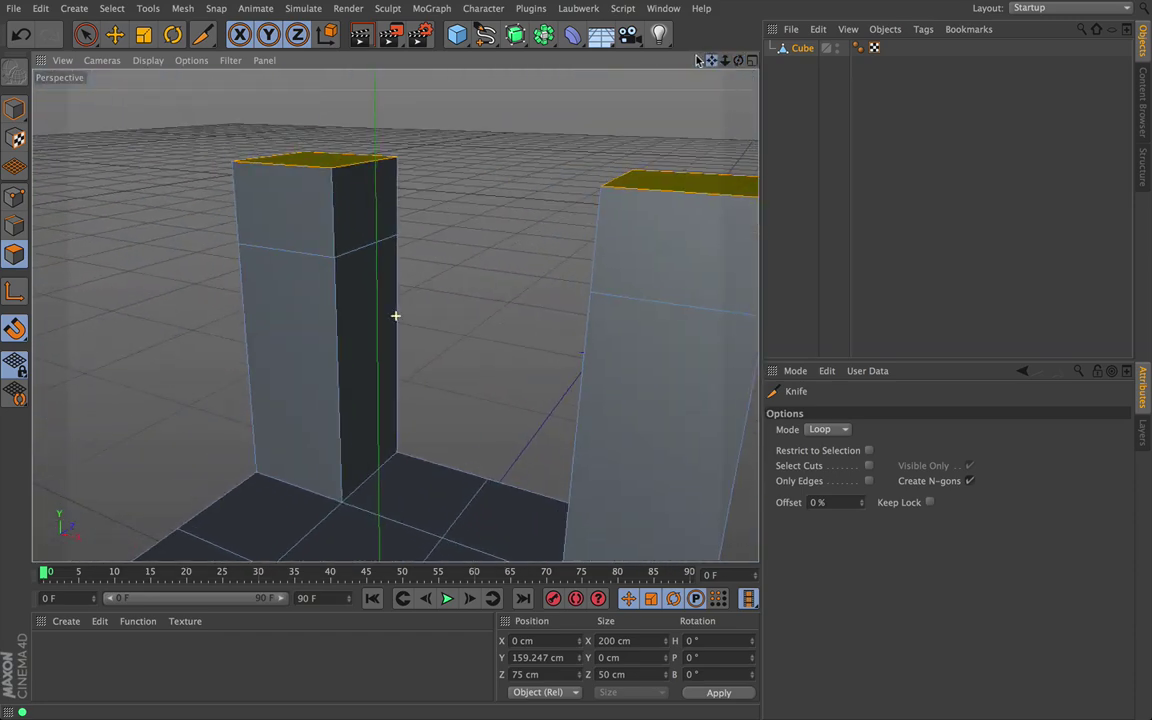
mouse_move(738, 61)
mouse_down()
mouse_move(396, 315)
mouse_move(738, 61)
mouse_up()
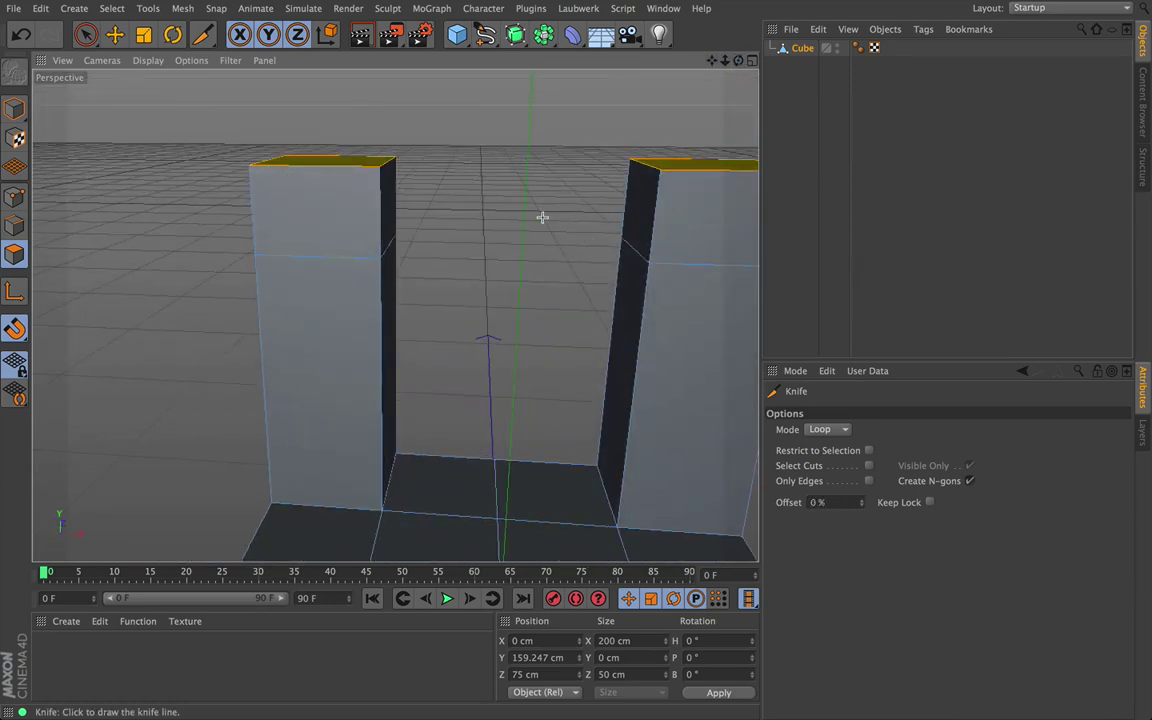
click(86, 35)
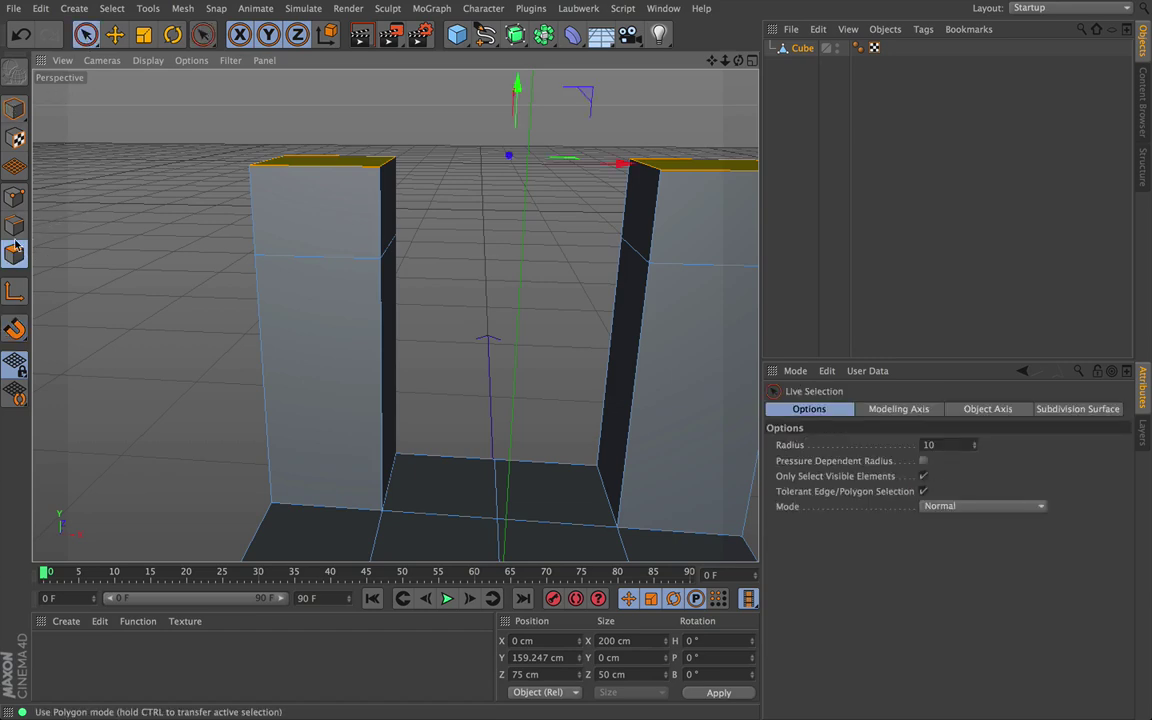
drag(712, 61, 608, 66)
drag(737, 62, 735, 67)
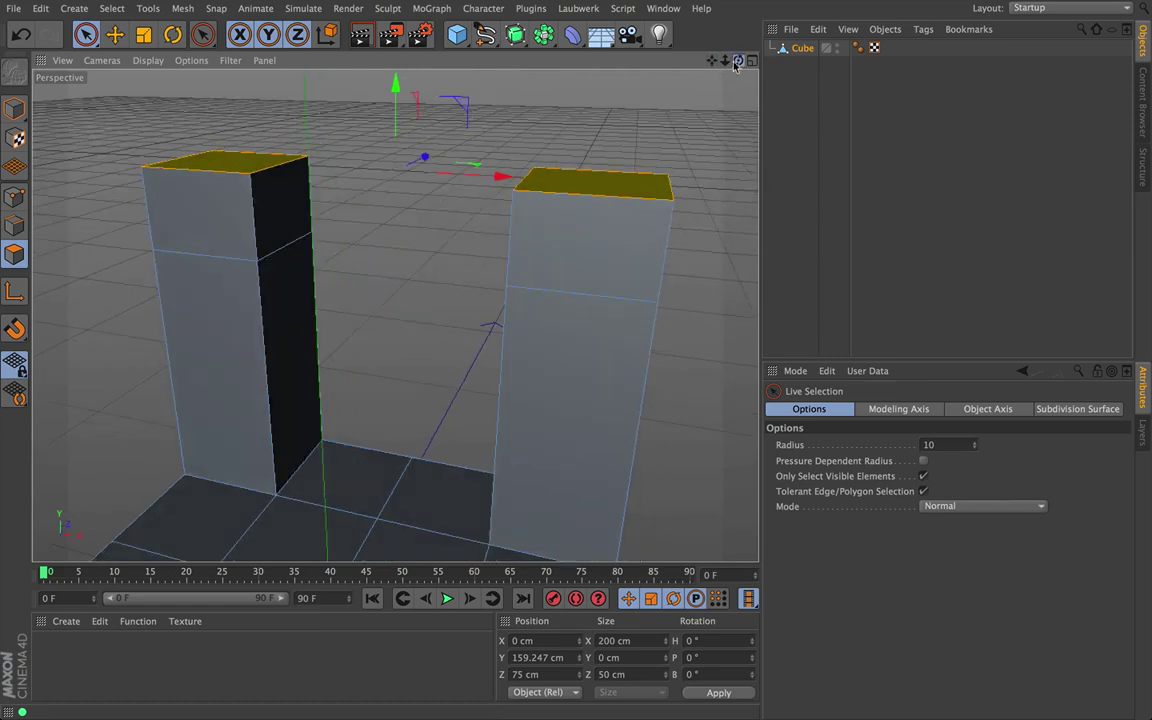
click(275, 208)
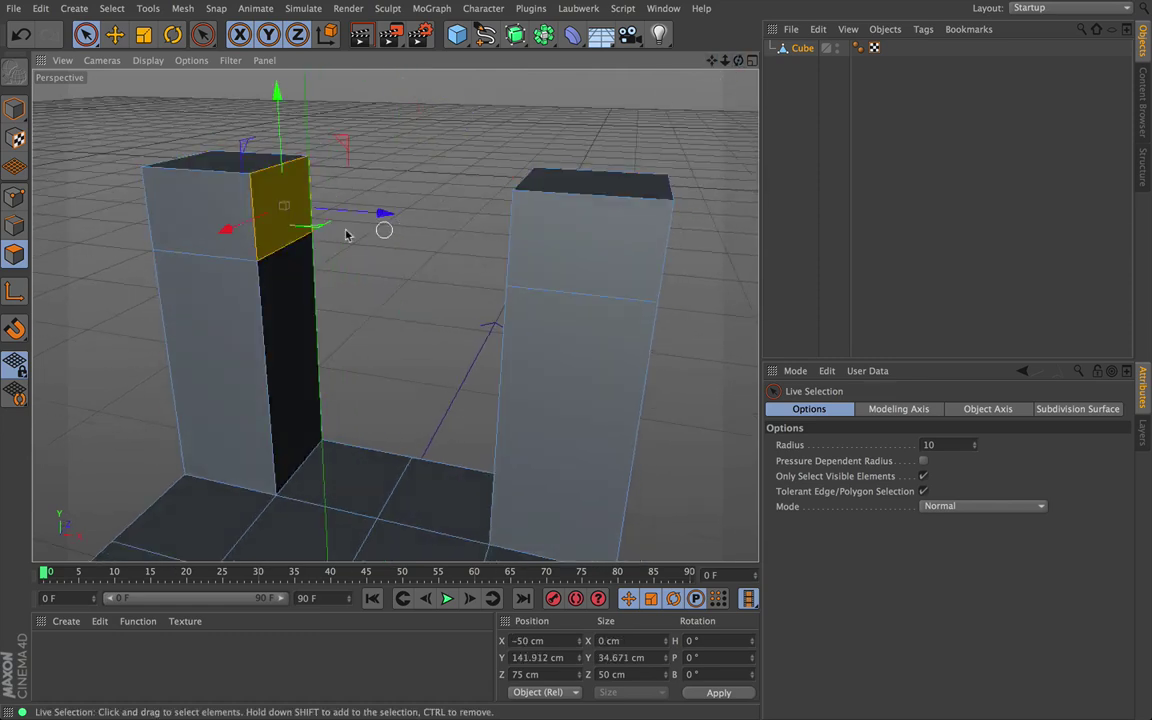
drag(738, 61, 788, 65)
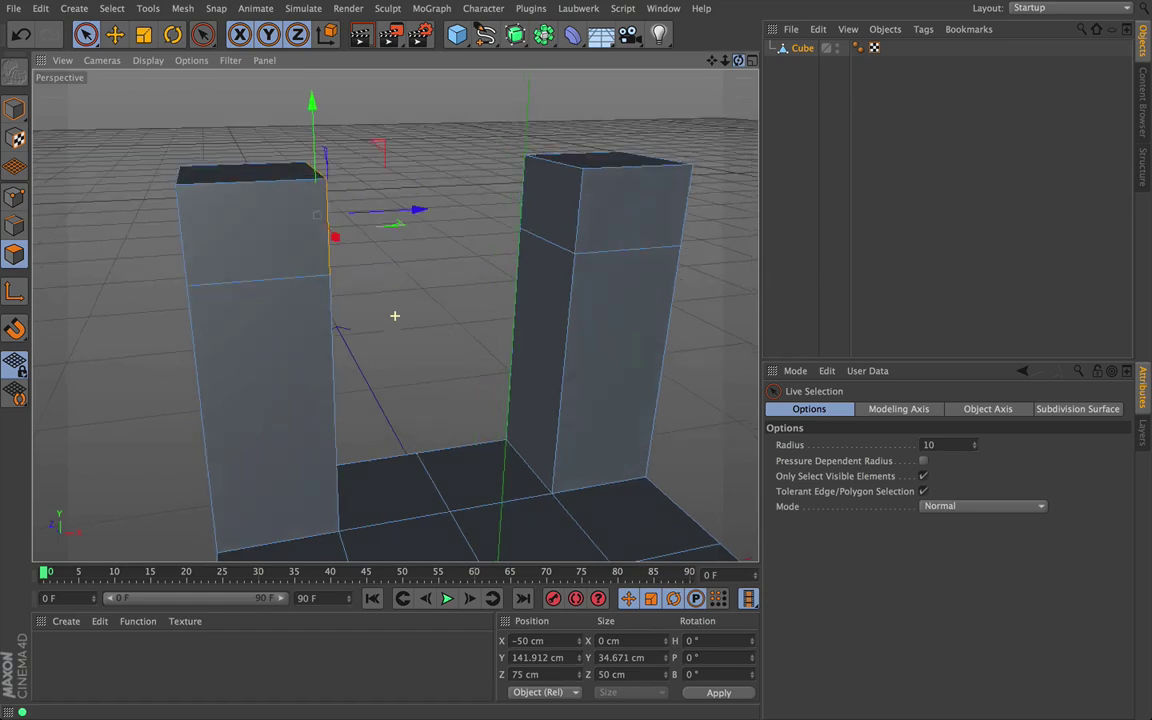
shift+click(557, 200)
alt+drag(393, 314, 394, 315)
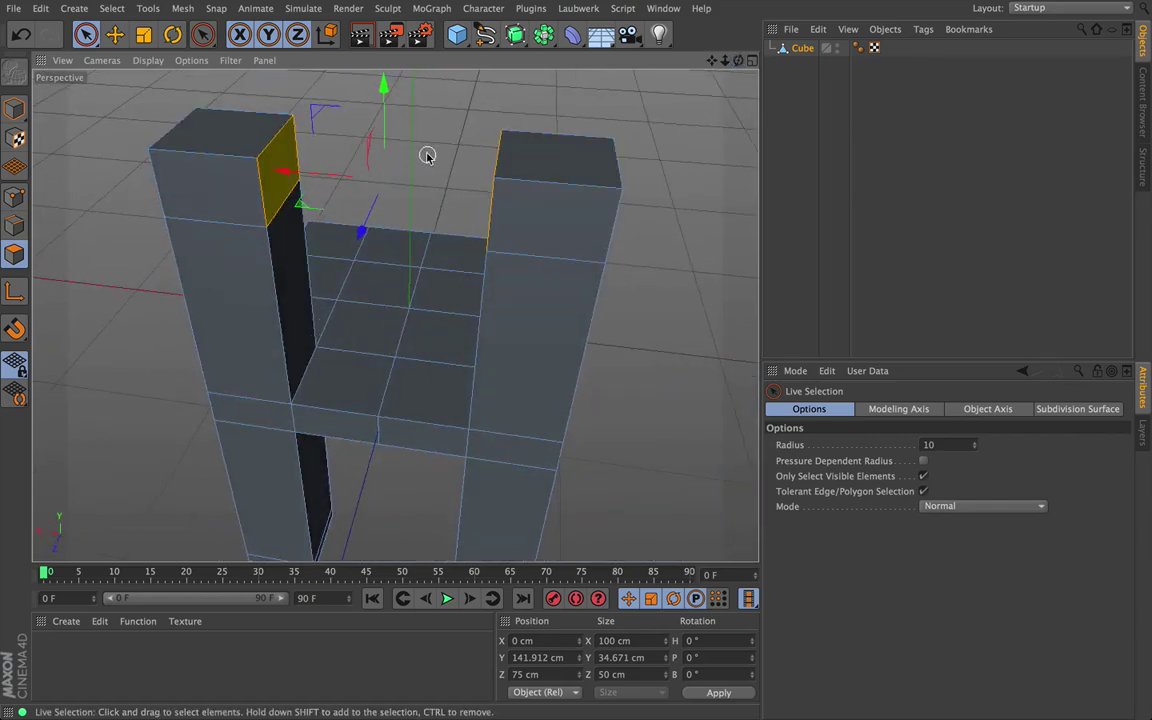
Bridge the two selected inner post polygons to form the backrest's upper crossbar.
key(m)
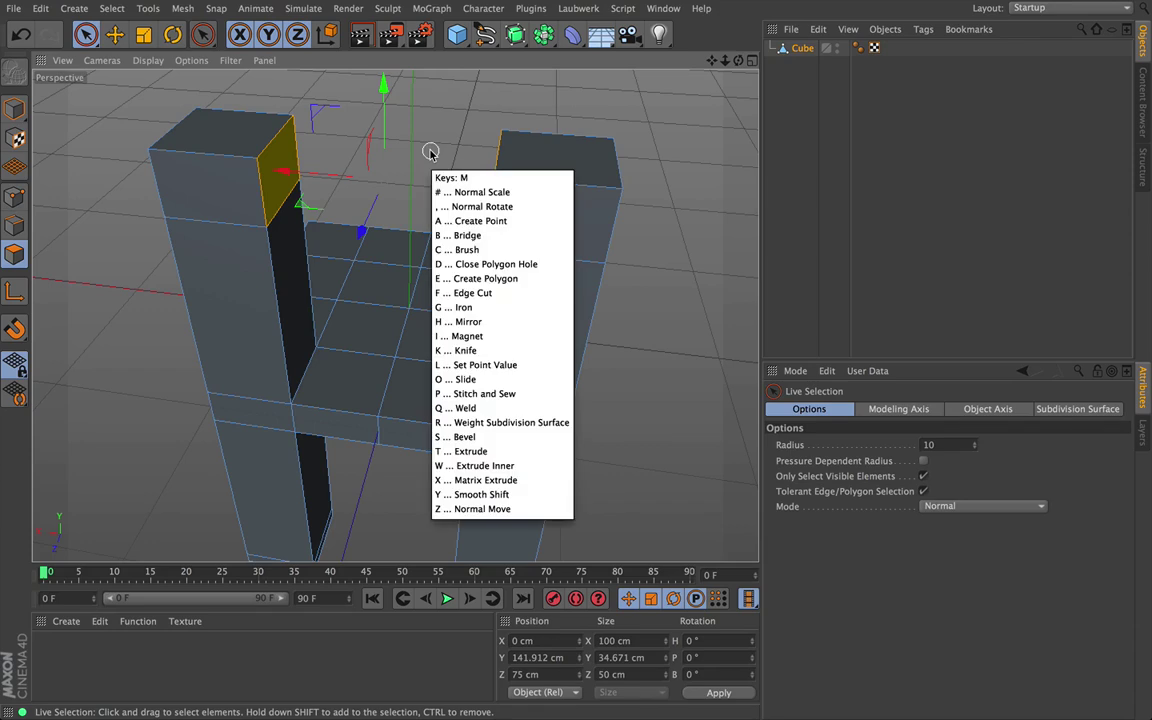
key(Escape)
key(m)
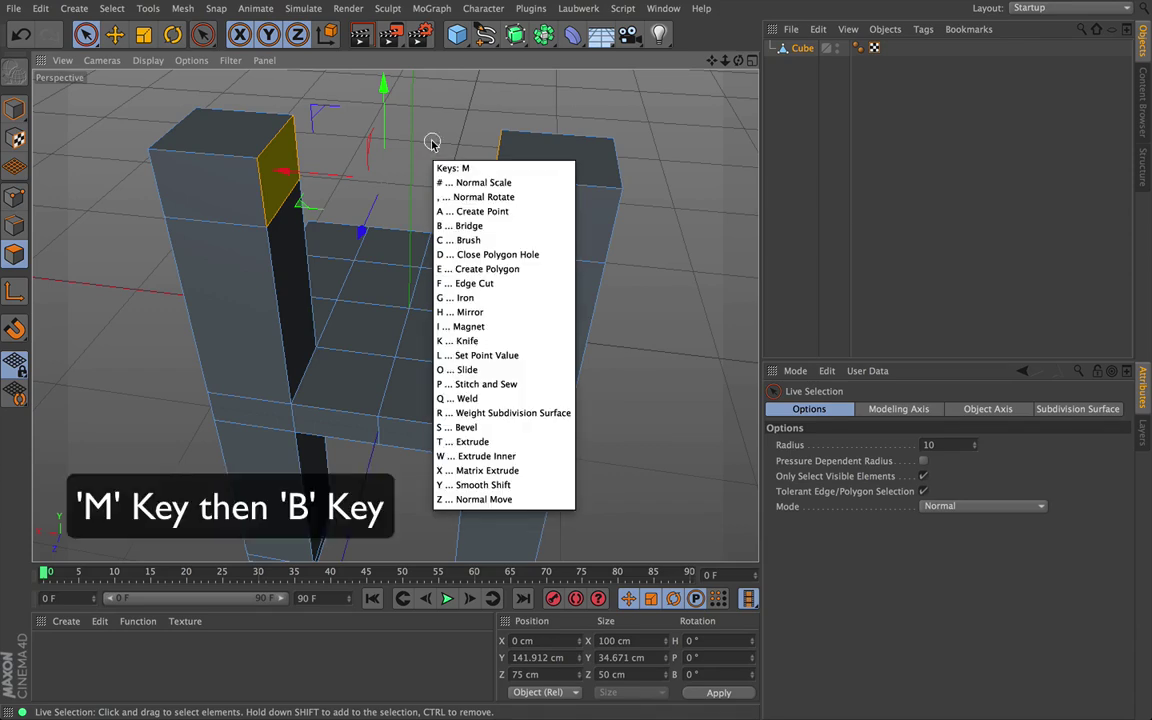
key(b)
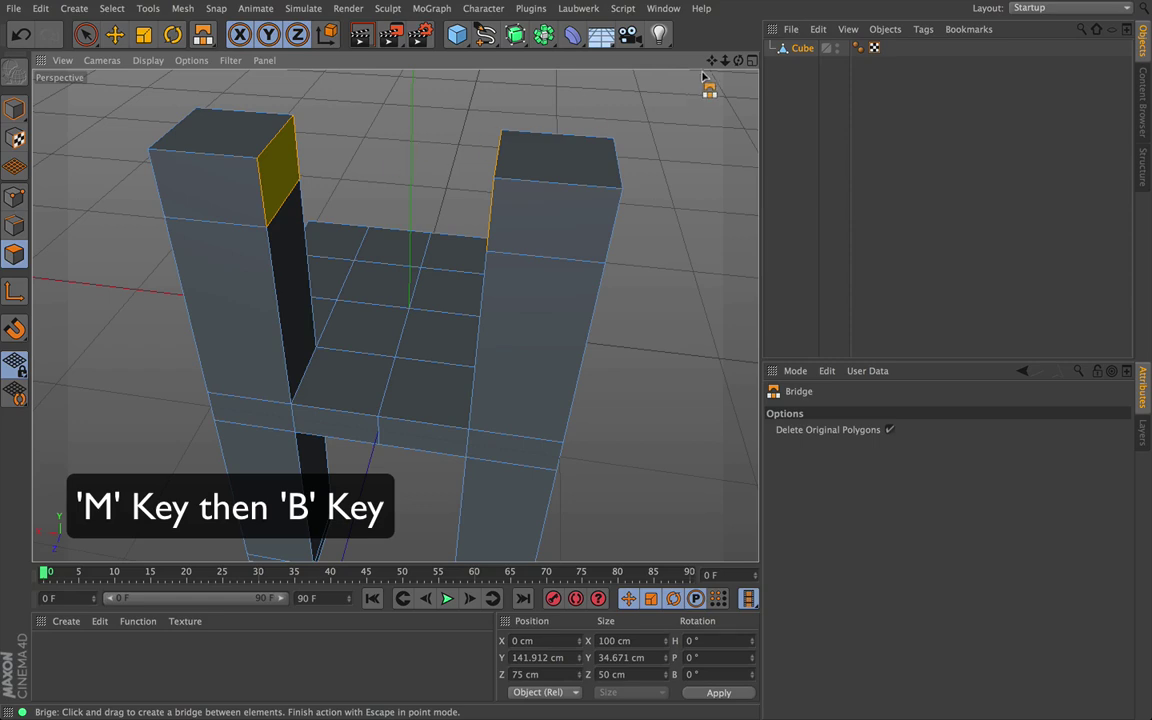
drag(738, 61, 795, 62)
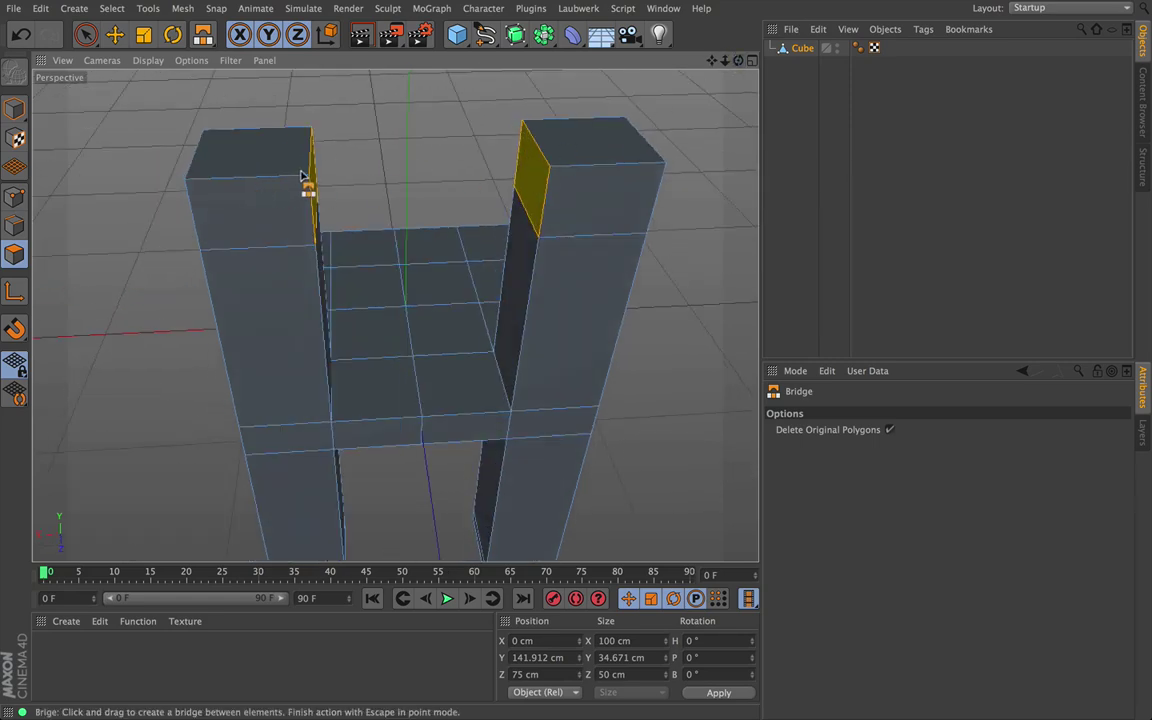
drag(297, 177, 318, 177)
mouse_move(450, 174)
mouse_down()
mouse_move(540, 168)
mouse_move(300, 174)
mouse_move(533, 165)
mouse_move(435, 171)
mouse_up()
mouse_move(303, 180)
mouse_down()
mouse_move(528, 172)
mouse_move(478, 125)
mouse_move(538, 240)
mouse_move(537, 150)
mouse_move(296, 178)
mouse_up()
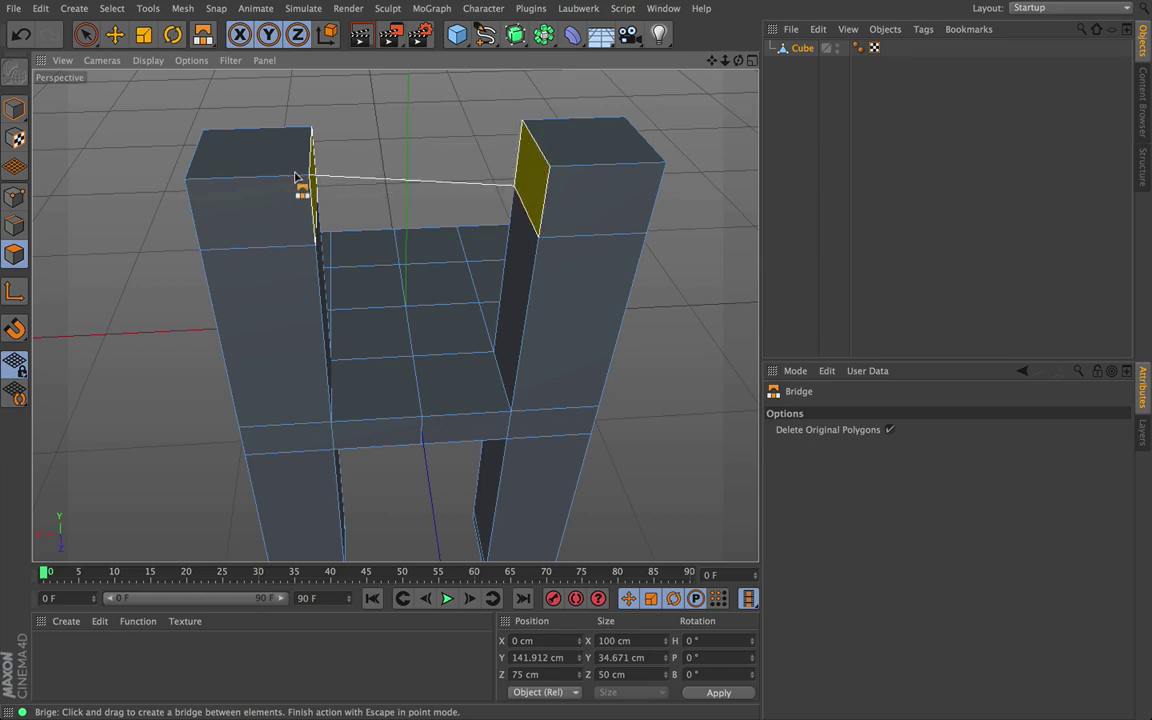
drag(507, 174, 538, 168)
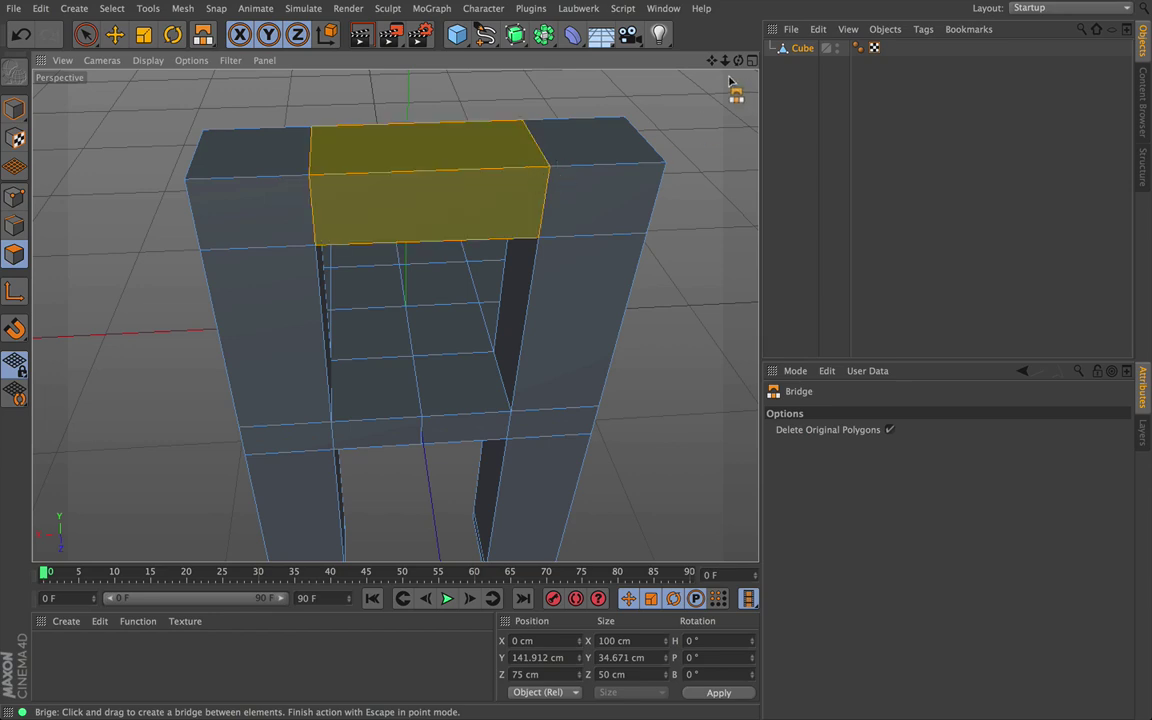
Cut two vertical edge loops through the crossbar with the Knife, dividing it into three roughly equal sections.
drag(738, 61, 1010, 12)
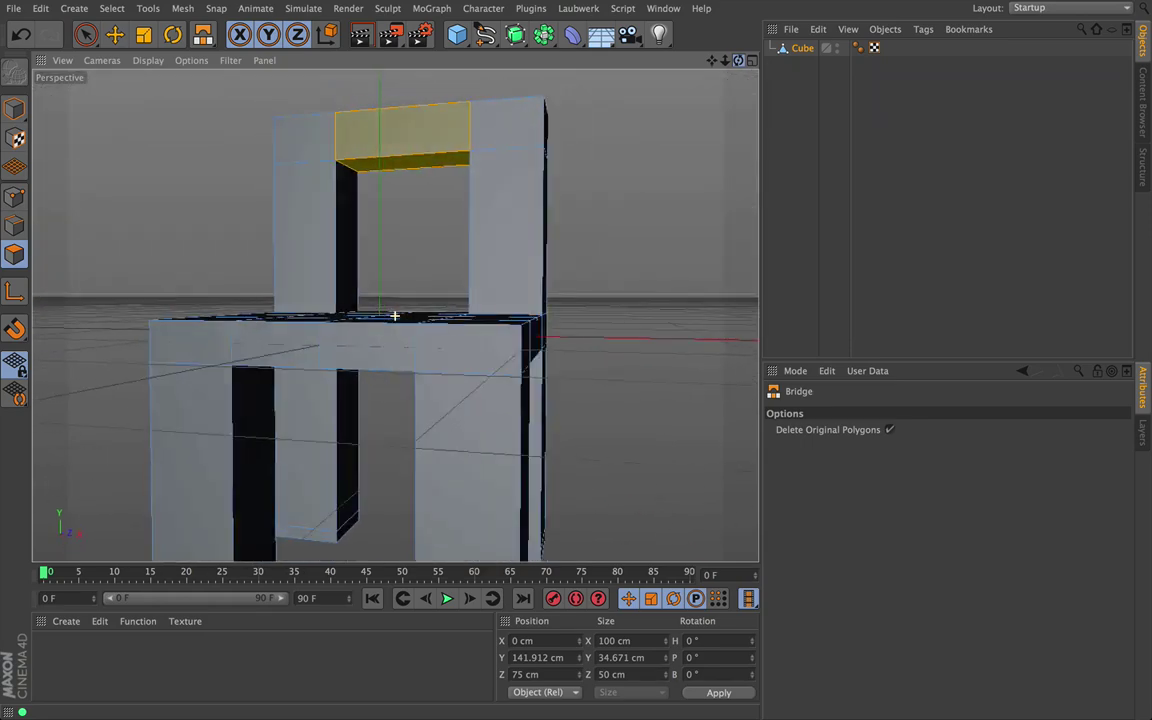
drag(720, 110, 764, 64)
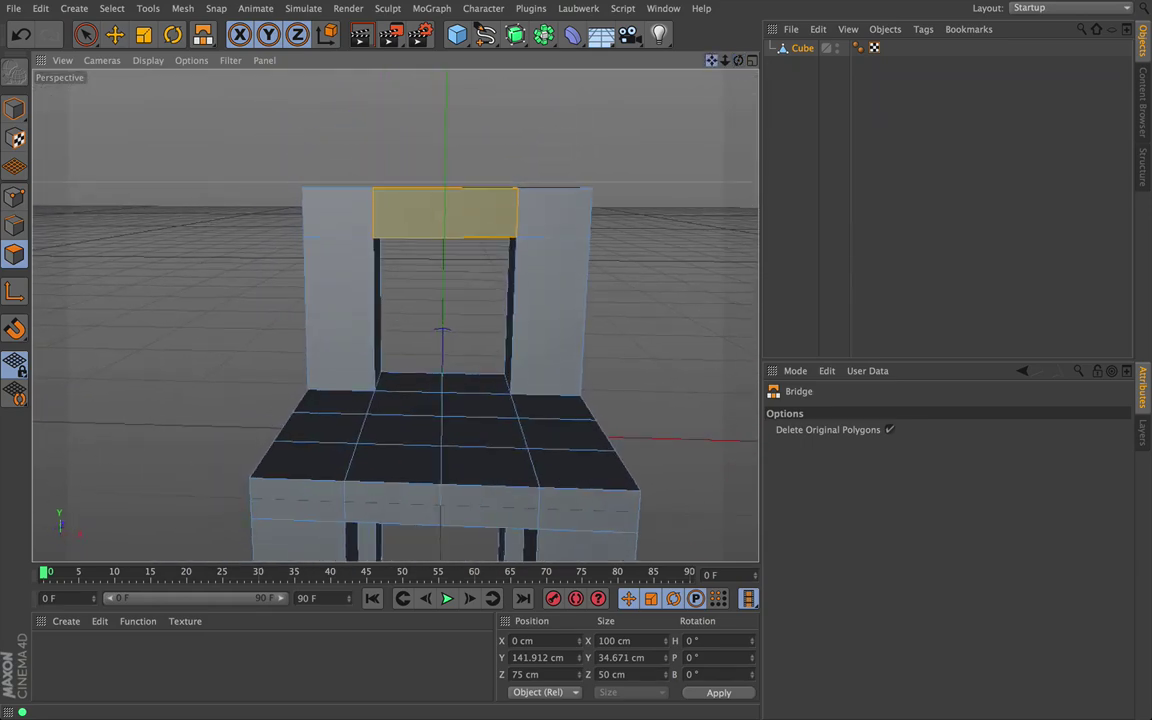
scroll(395, 315, up, 5)
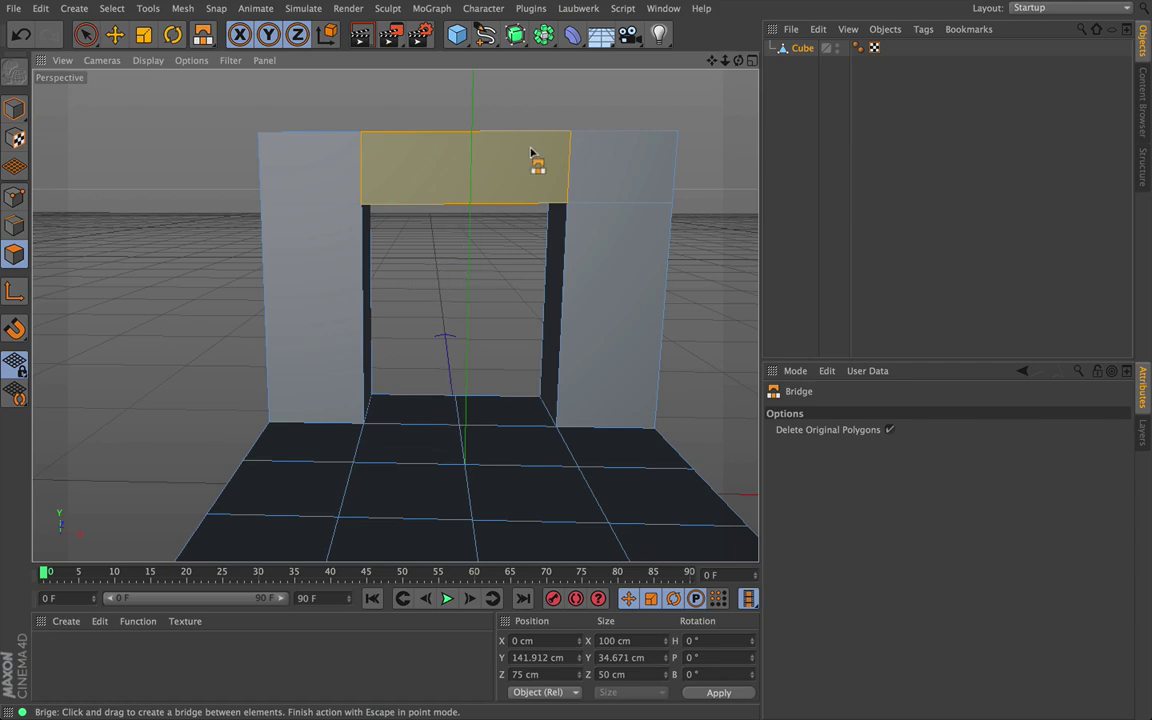
drag(738, 60, 655, 115)
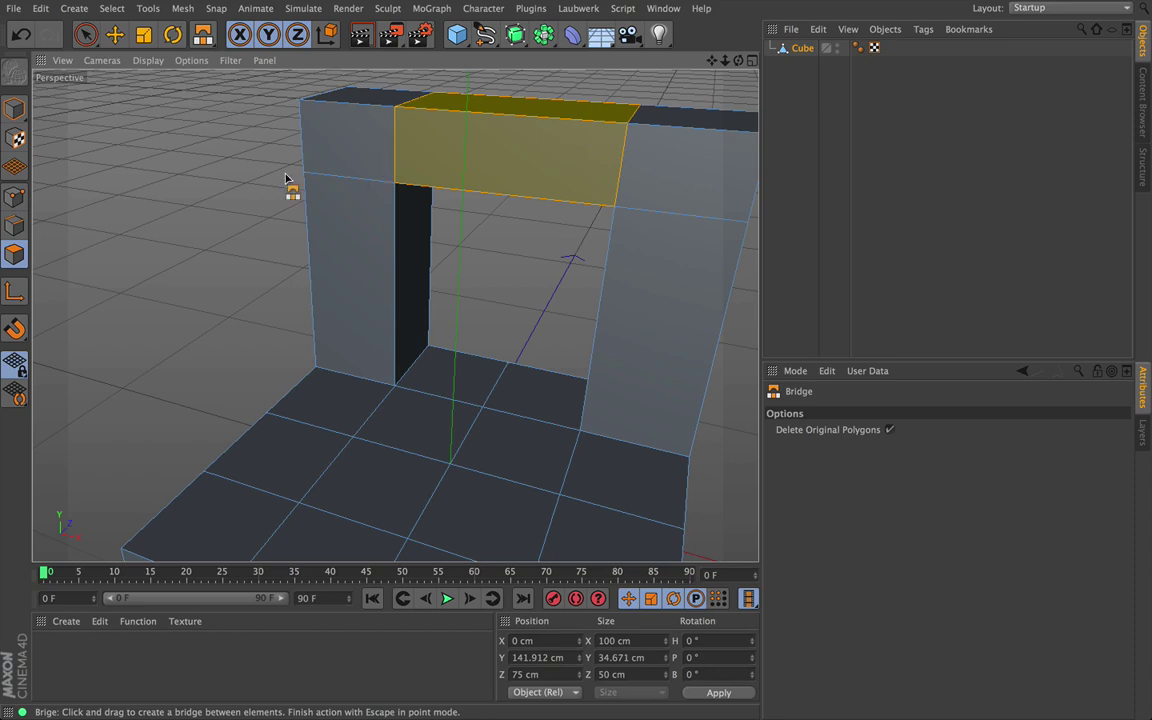
key(k)
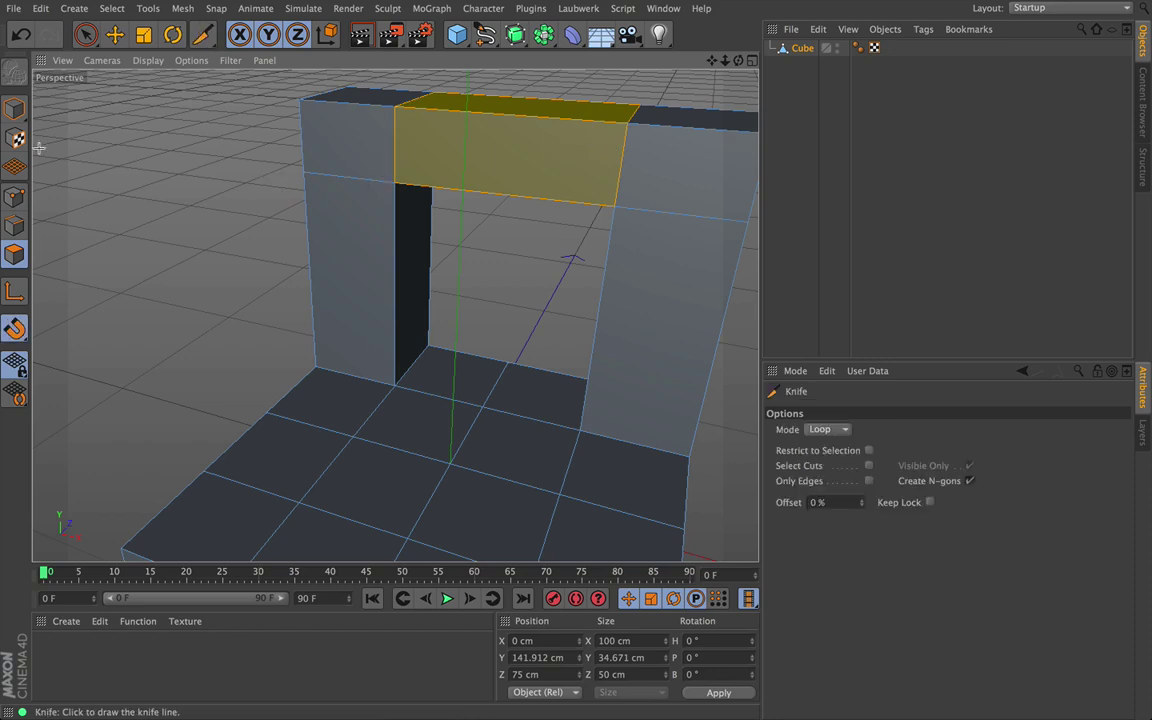
click(16, 107)
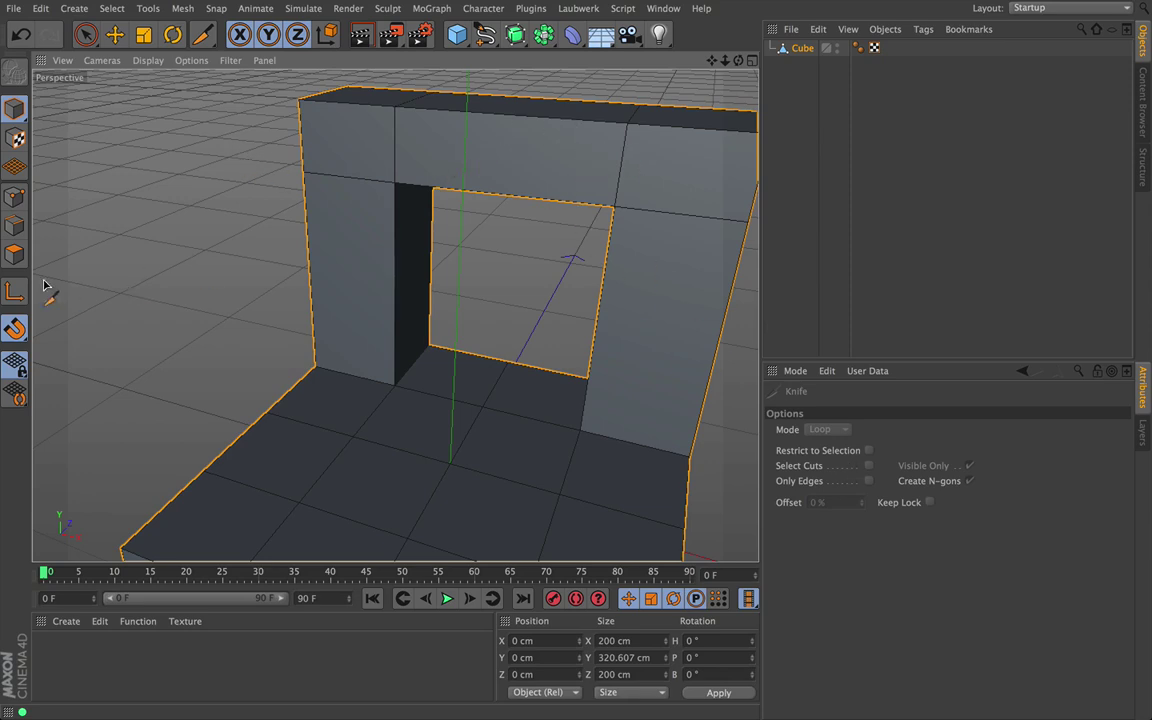
click(14, 254)
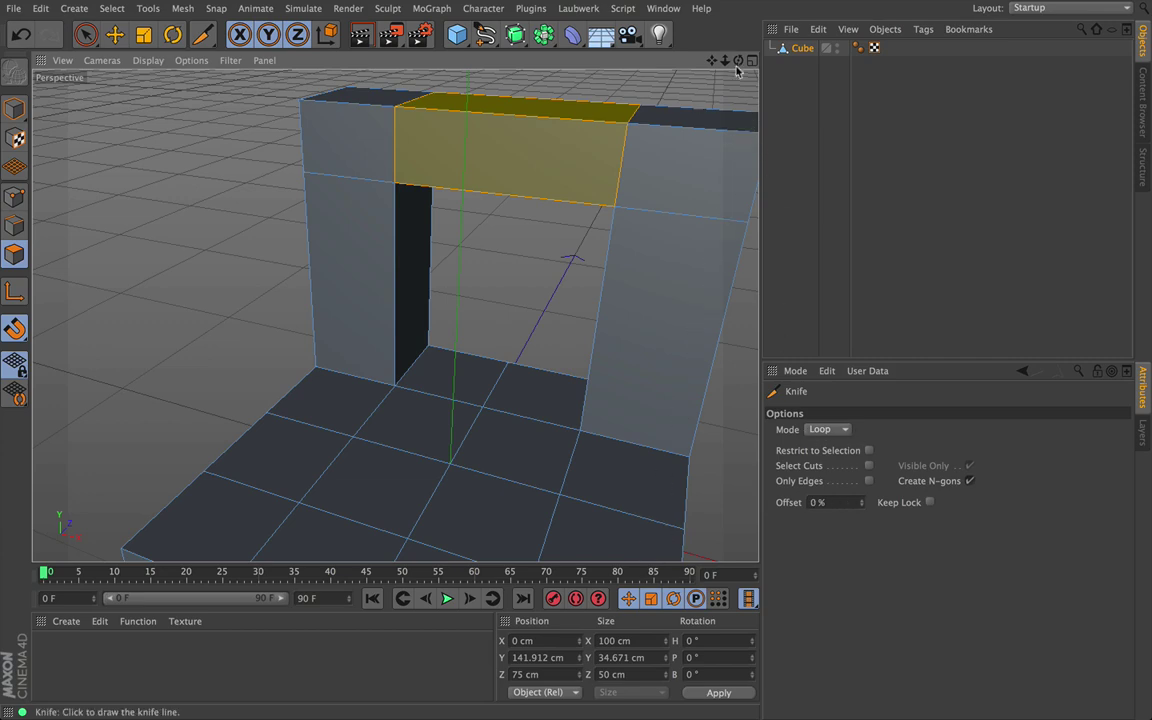
drag(739, 61, 762, 22)
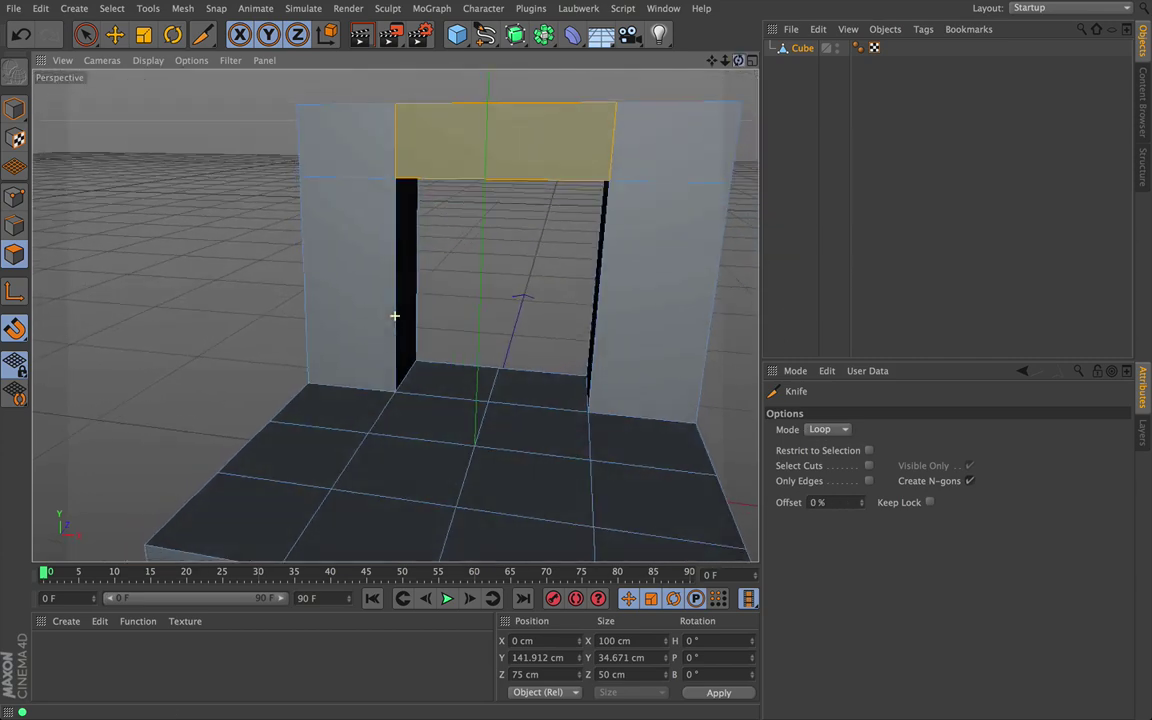
click(869, 451)
key(shift+F4)
drag(739, 61, 682, 93)
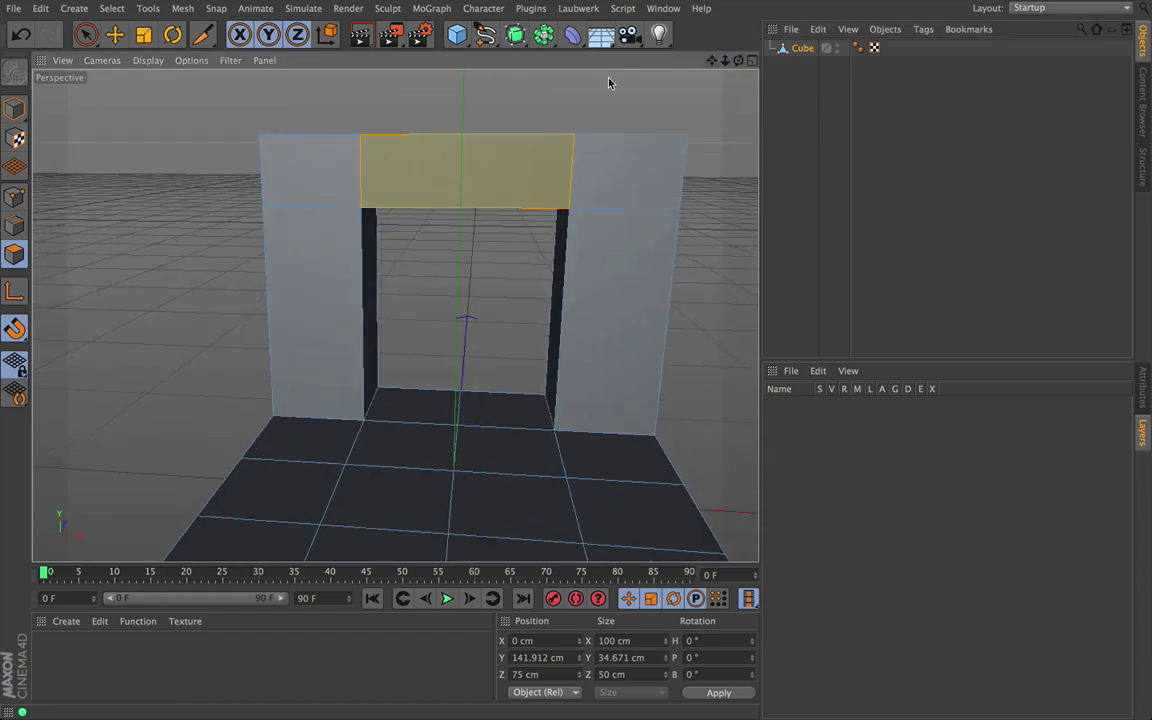
click(424, 135)
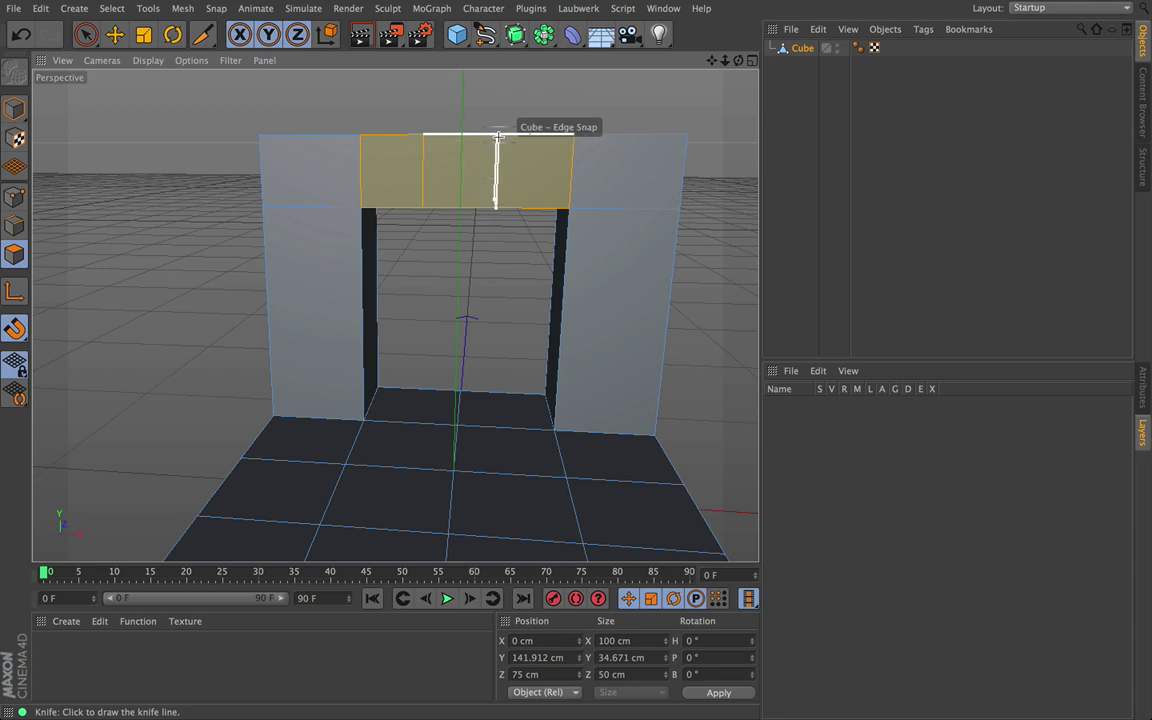
click(497, 135)
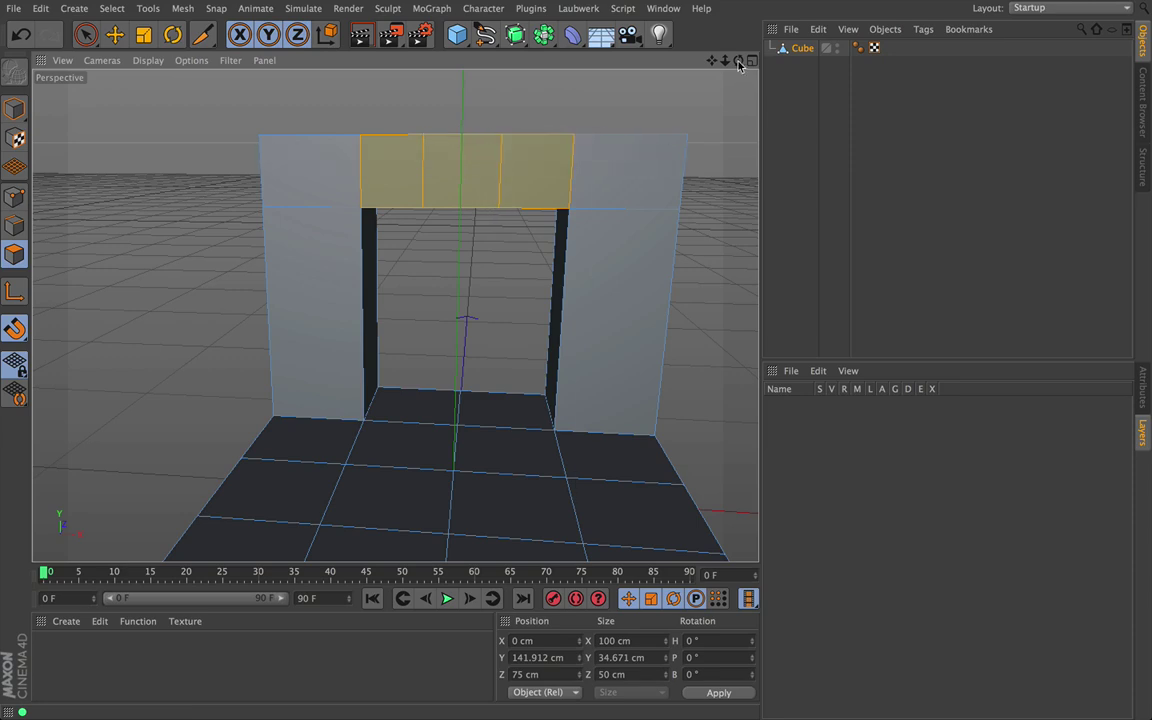
Select the middle polygon on the crossbar's underside and extrude it about 118 cm down to the seat as a central slat.
mouse_move(738, 65)
mouse_down()
mouse_move(733, 92)
mouse_move(728, 62)
mouse_up()
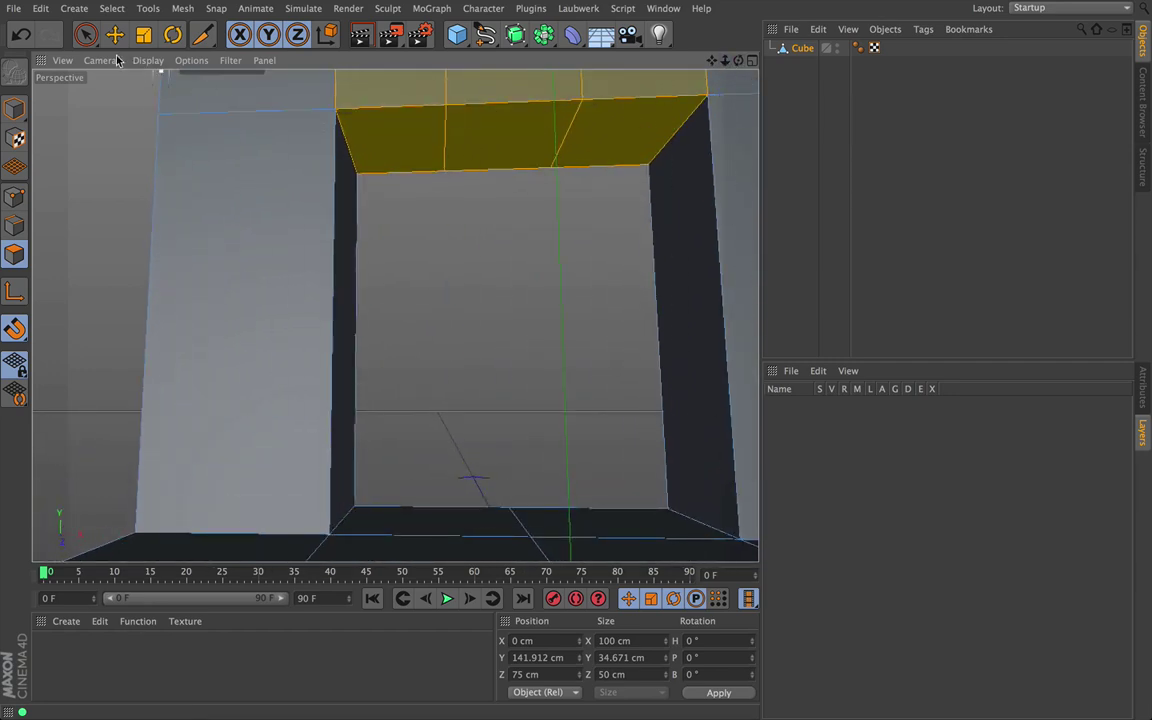
click(86, 35)
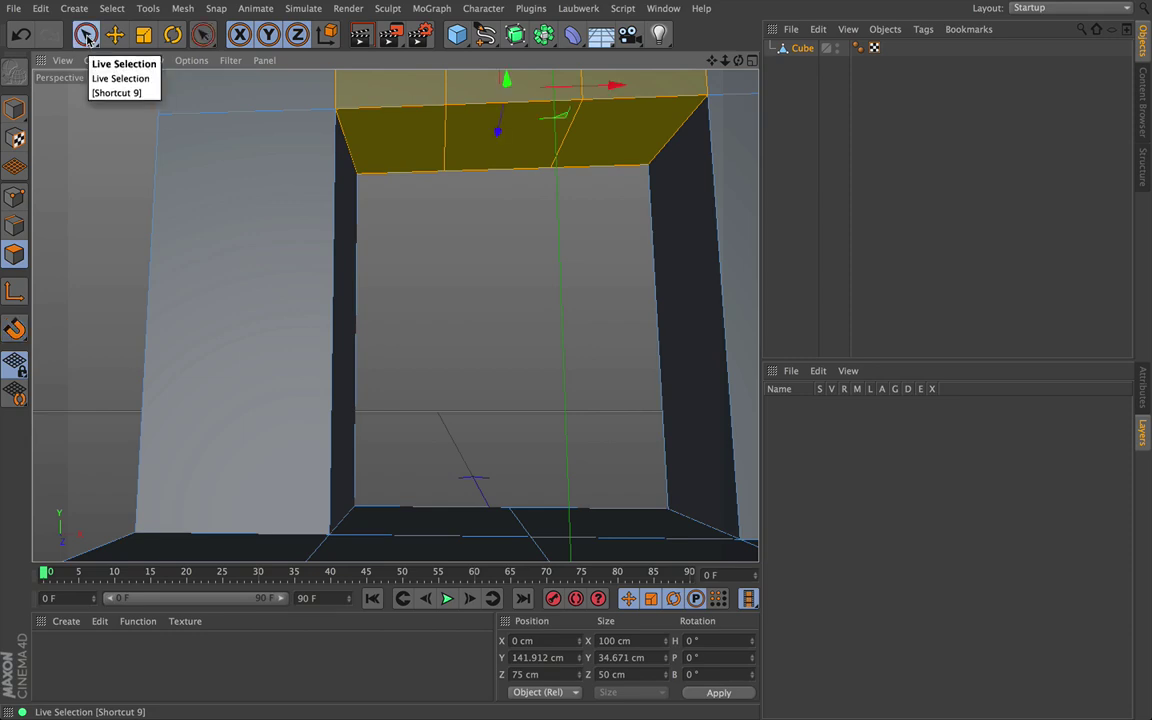
click(248, 177)
click(450, 149)
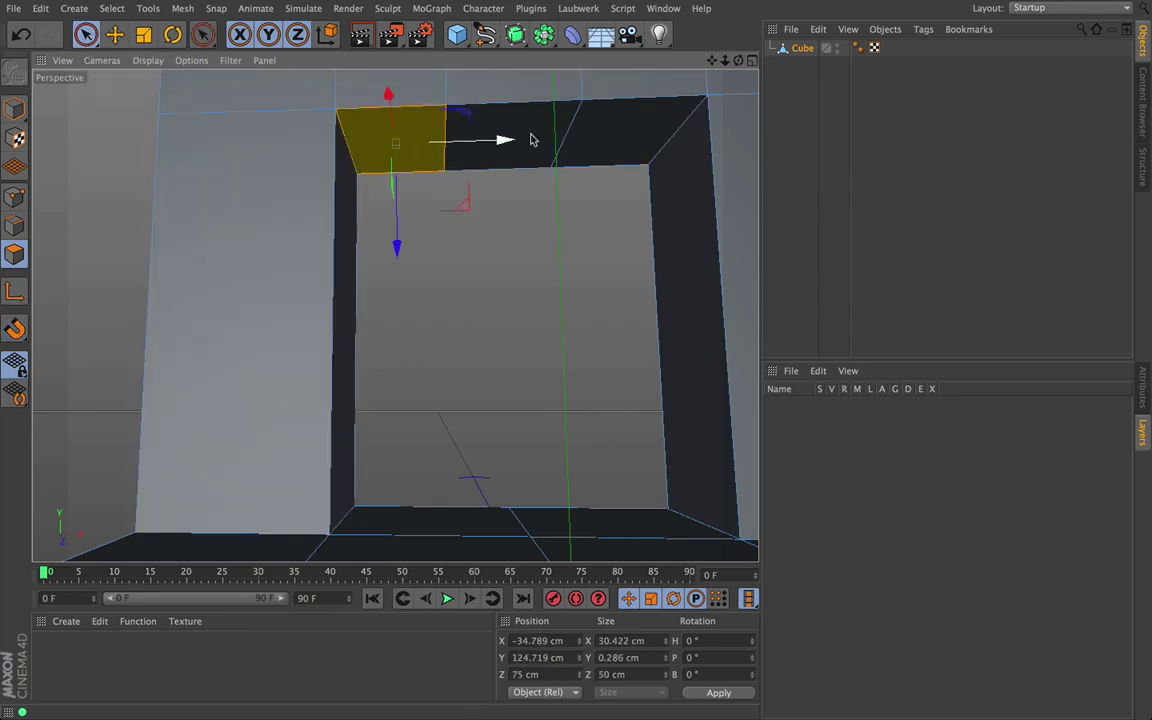
click(617, 121)
click(519, 129)
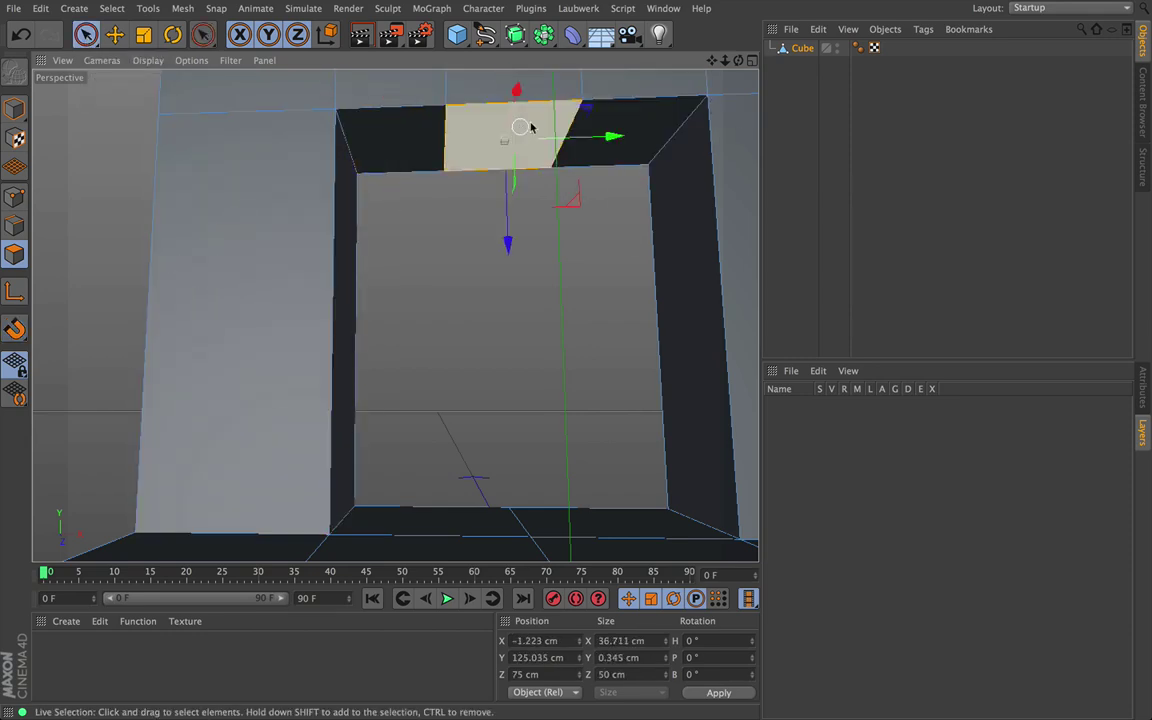
drag(725, 62, 396, 316)
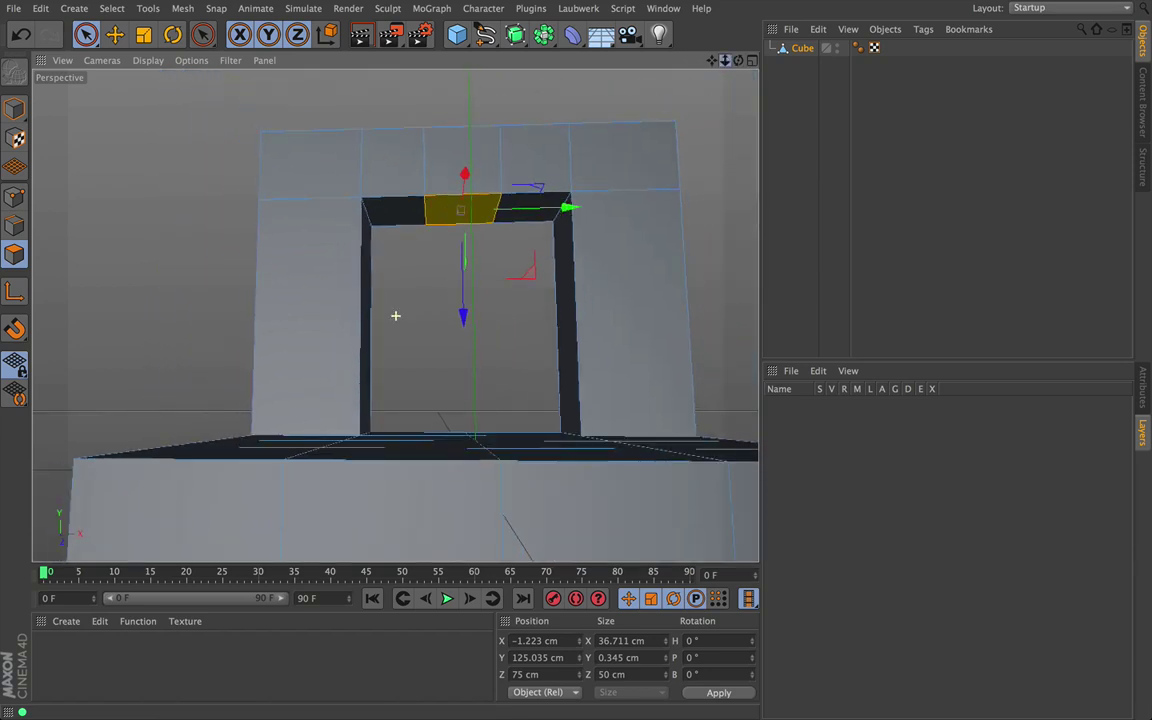
drag(741, 63, 733, 63)
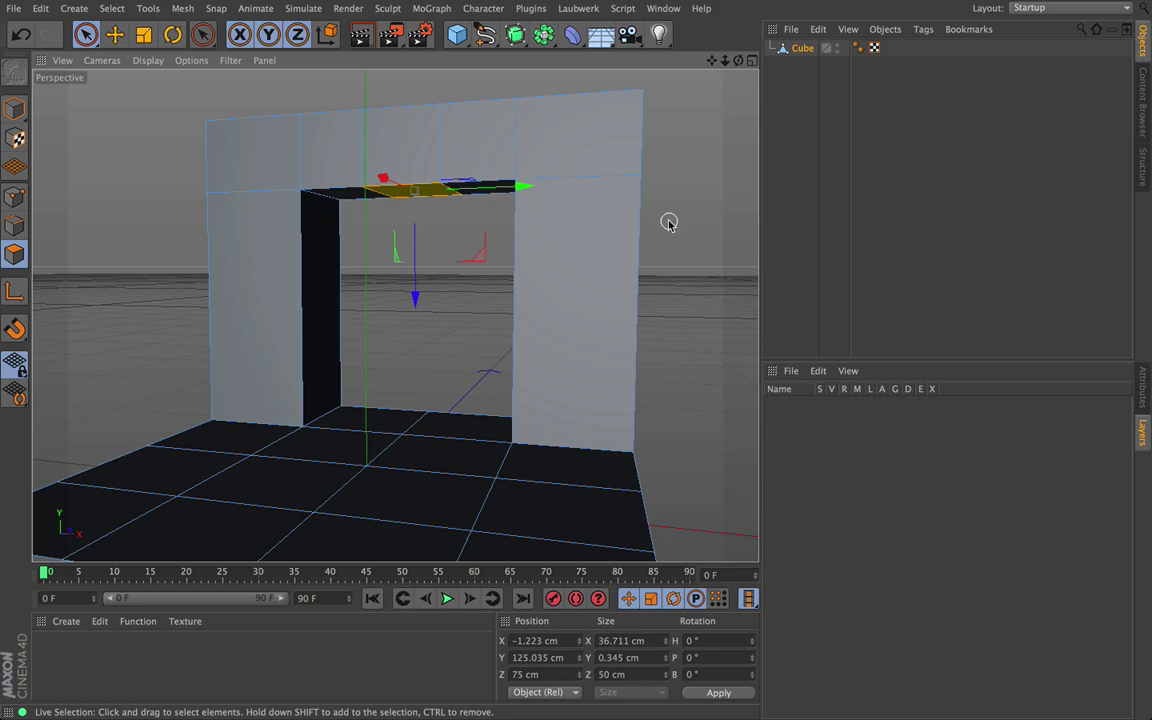
key(m)
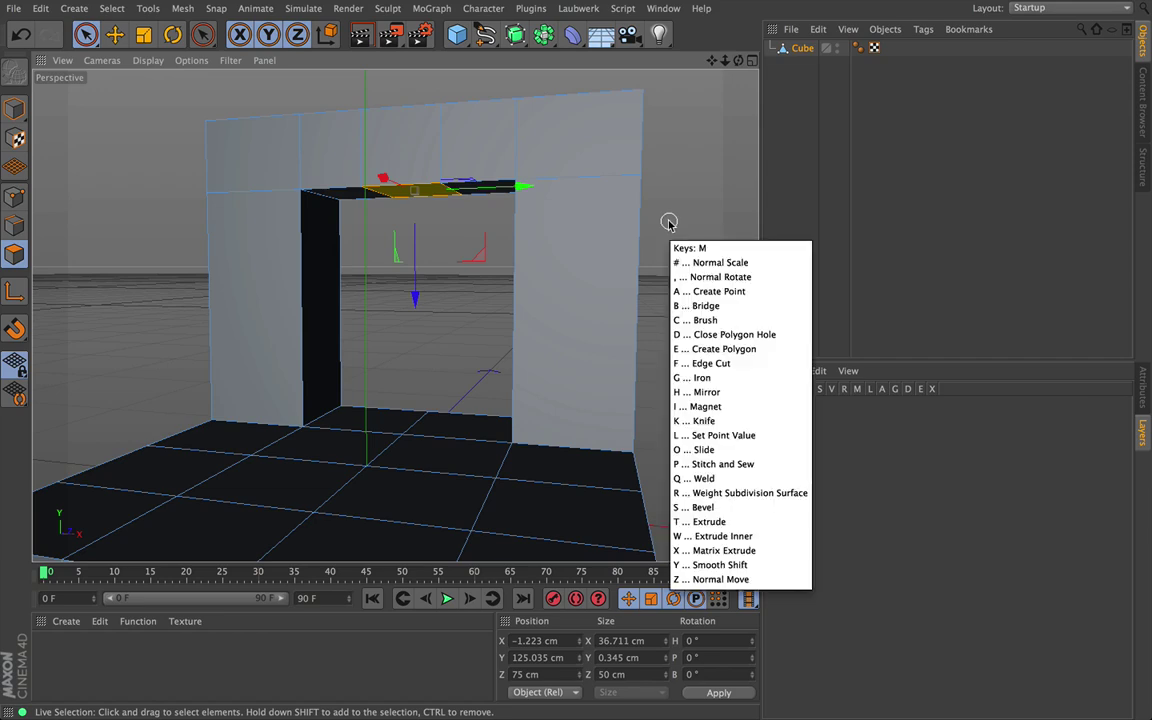
key(t)
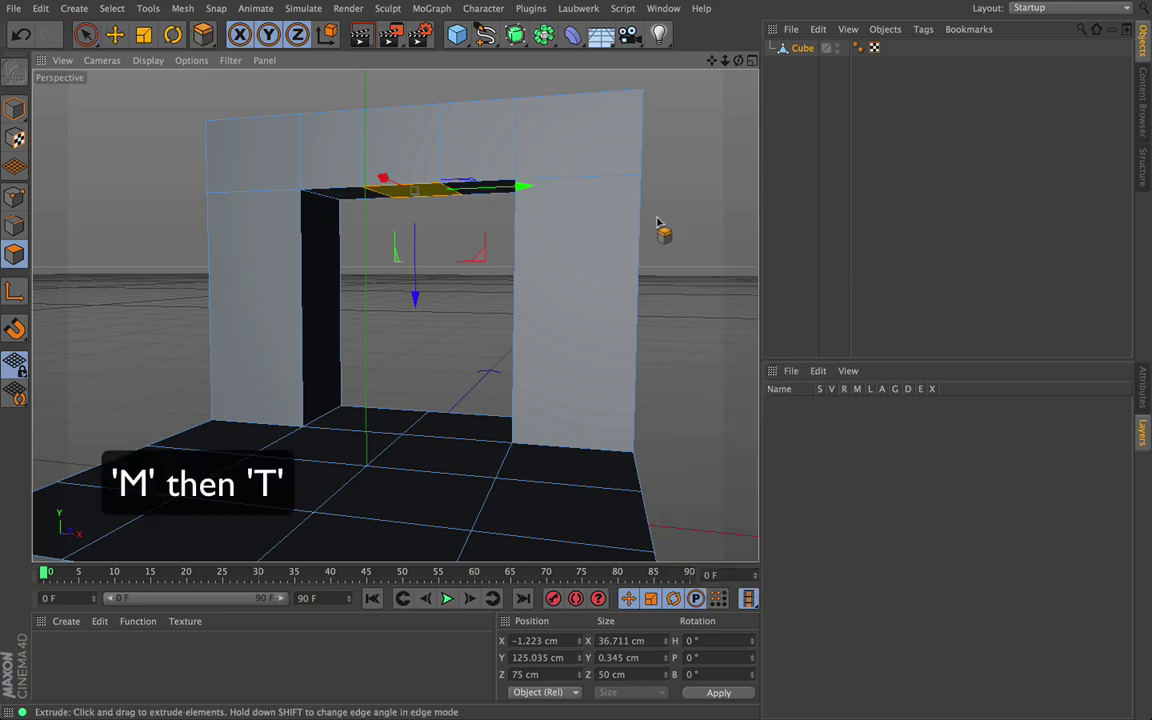
drag(640, 224, 707, 224)
drag(480, 262, 430, 278)
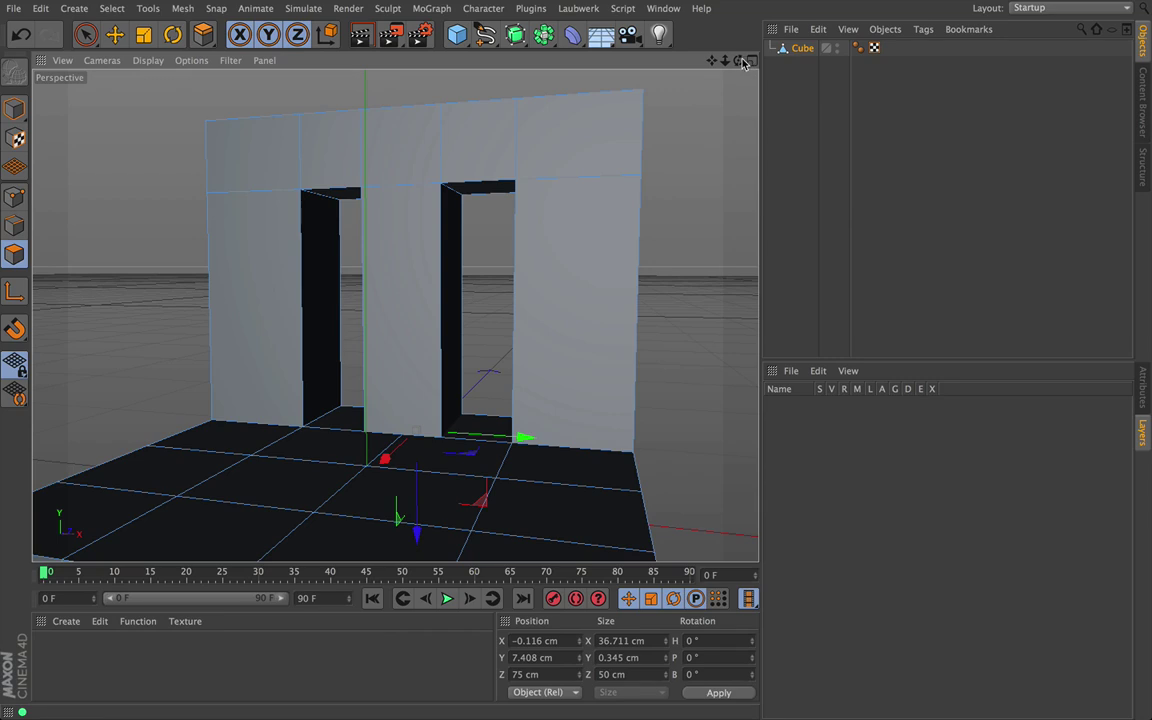
View the Chair reference image from the desktop beside the model to compare their shapes, then return to the full-screen modelling window.
mouse_move(740, 62)
mouse_down()
mouse_move(708, 74)
mouse_move(680, 66)
mouse_move(800, 66)
mouse_move(846, 80)
mouse_up()
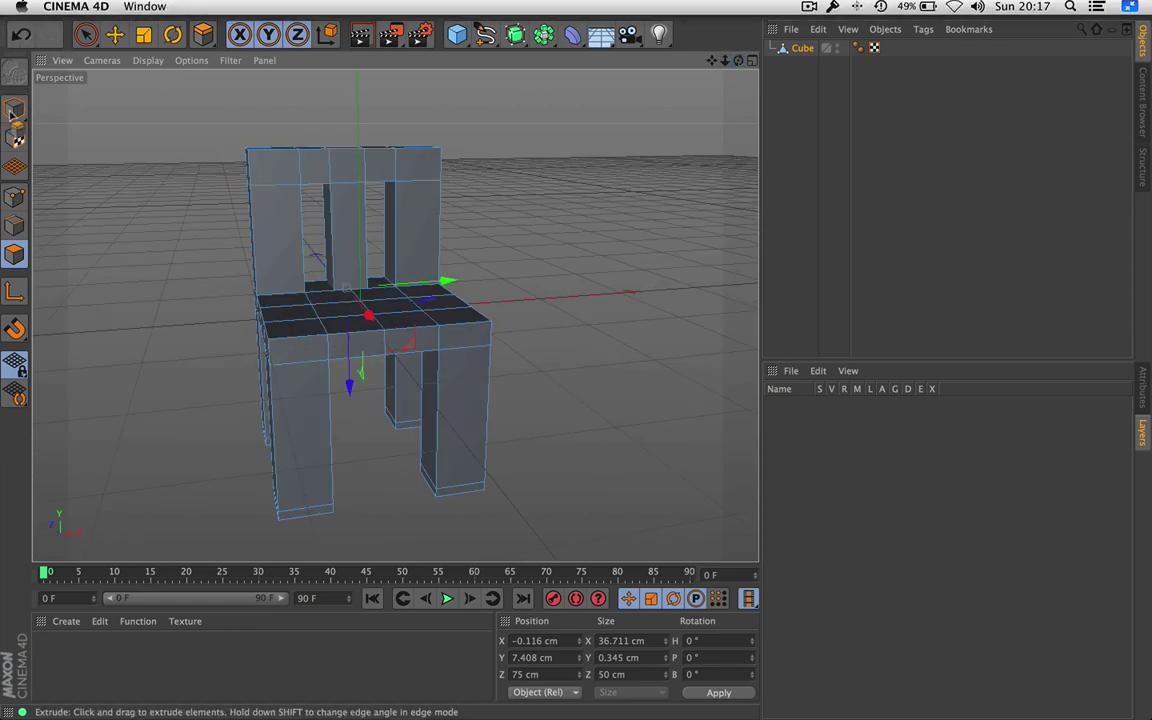
click(93, 34)
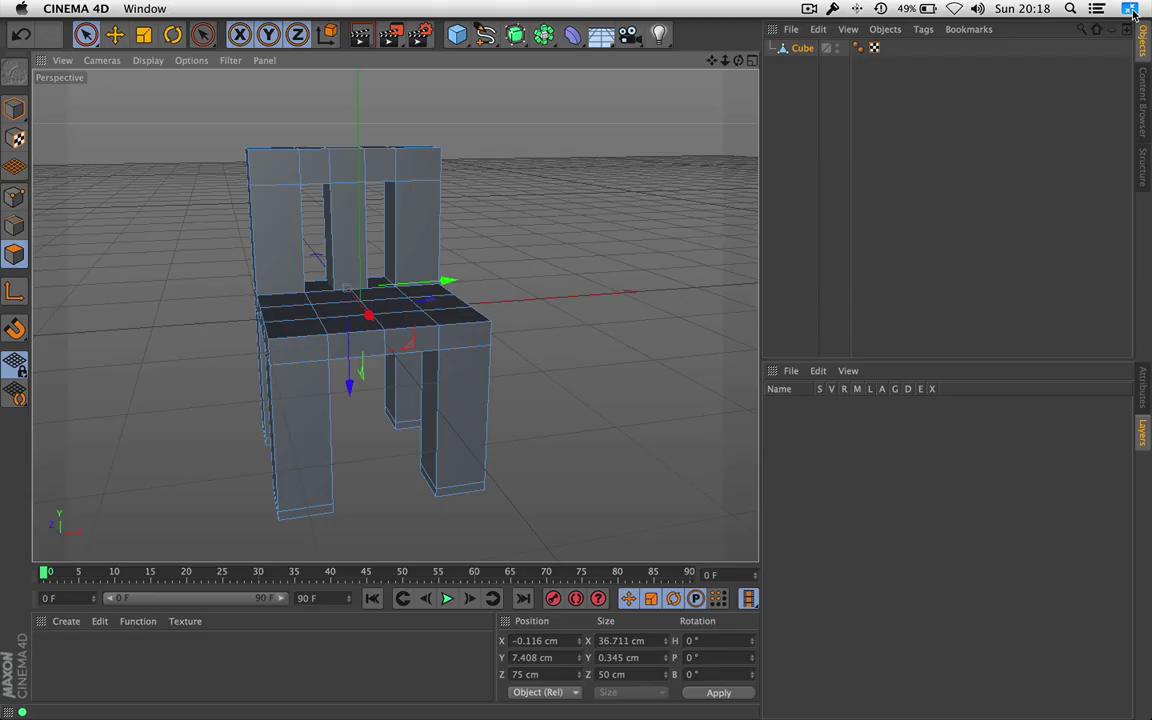
click(1131, 9)
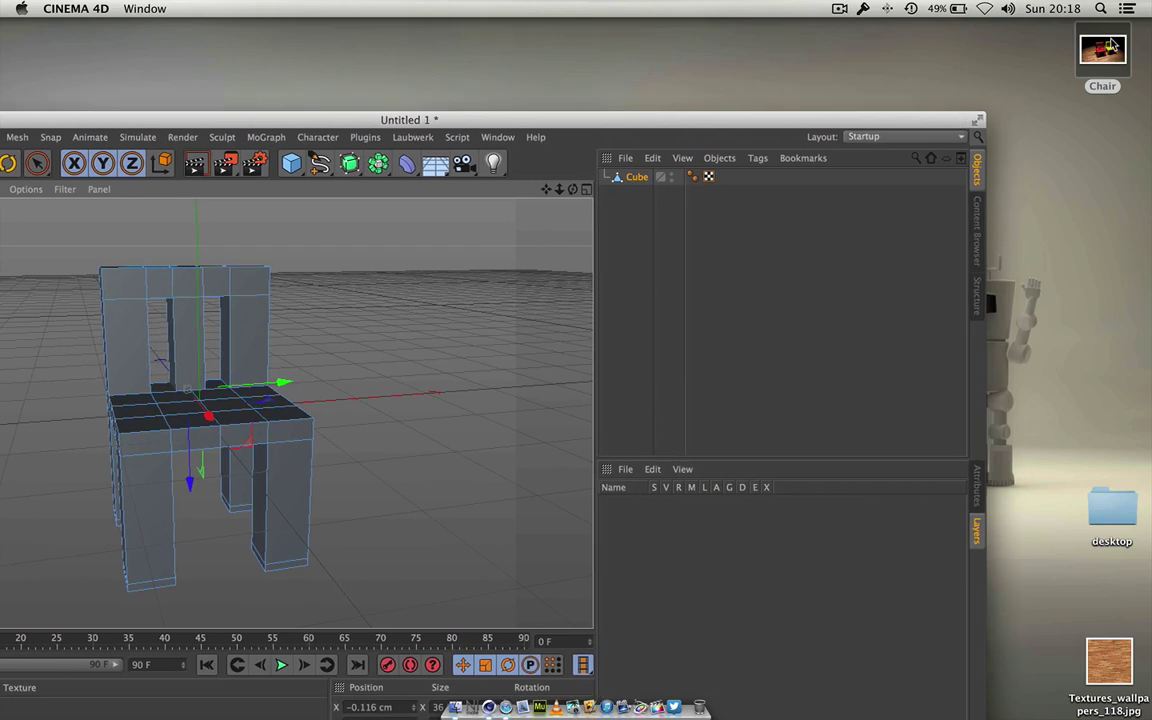
click(1104, 50)
key(space)
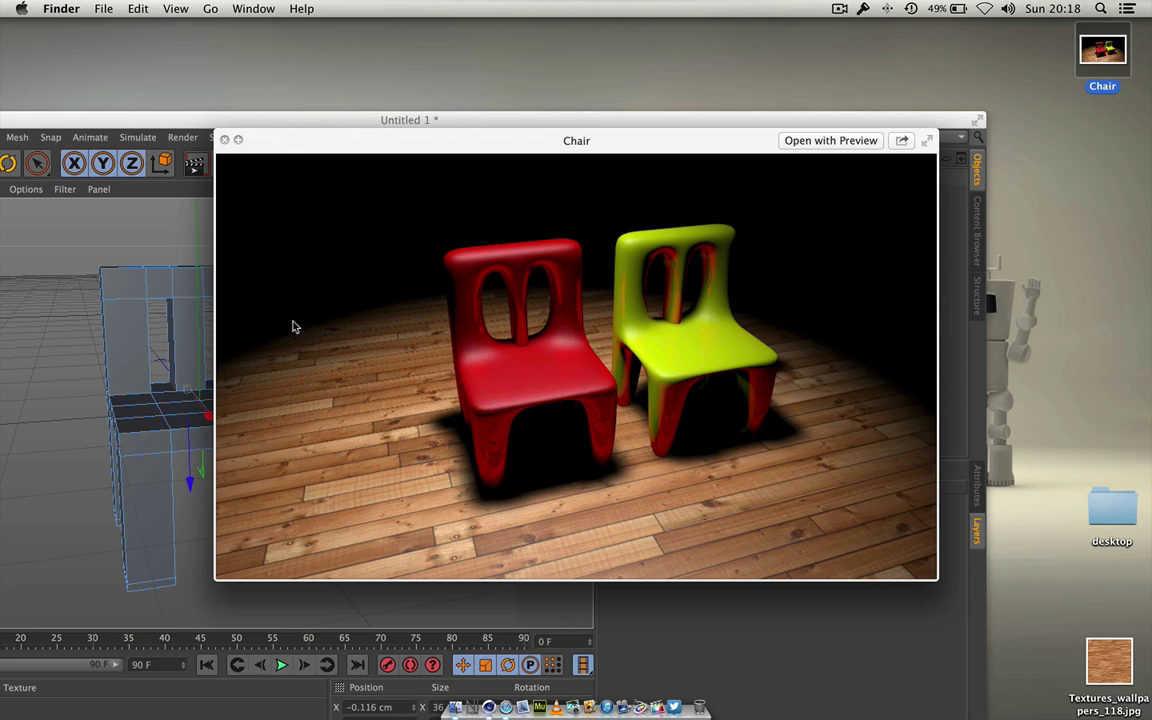
drag(228, 168, 450, 113)
drag(290, 113, 360, 46)
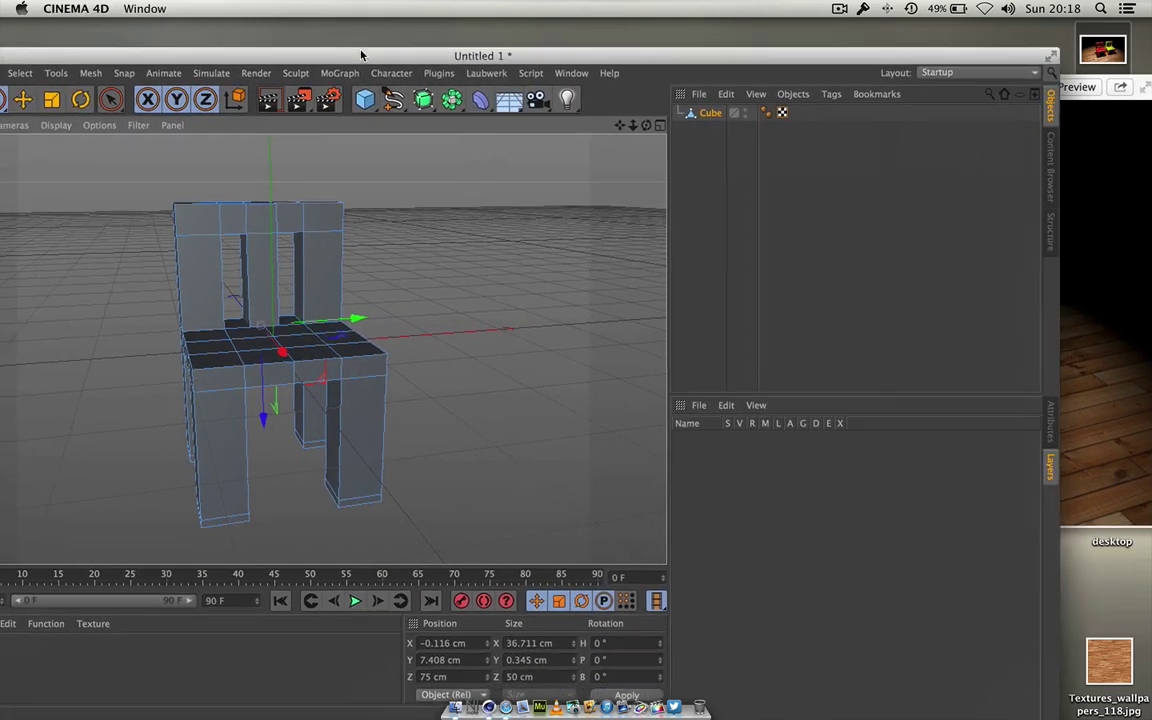
click(1114, 152)
drag(956, 90, 875, 85)
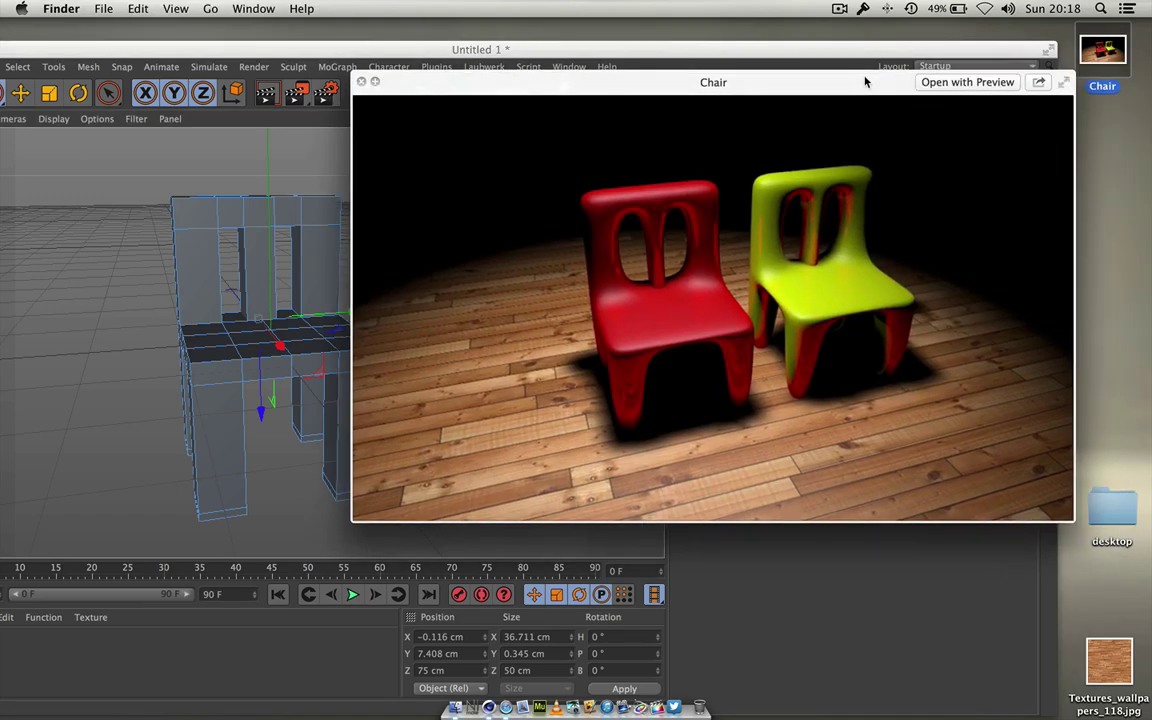
click(361, 83)
drag(380, 51, 427, 38)
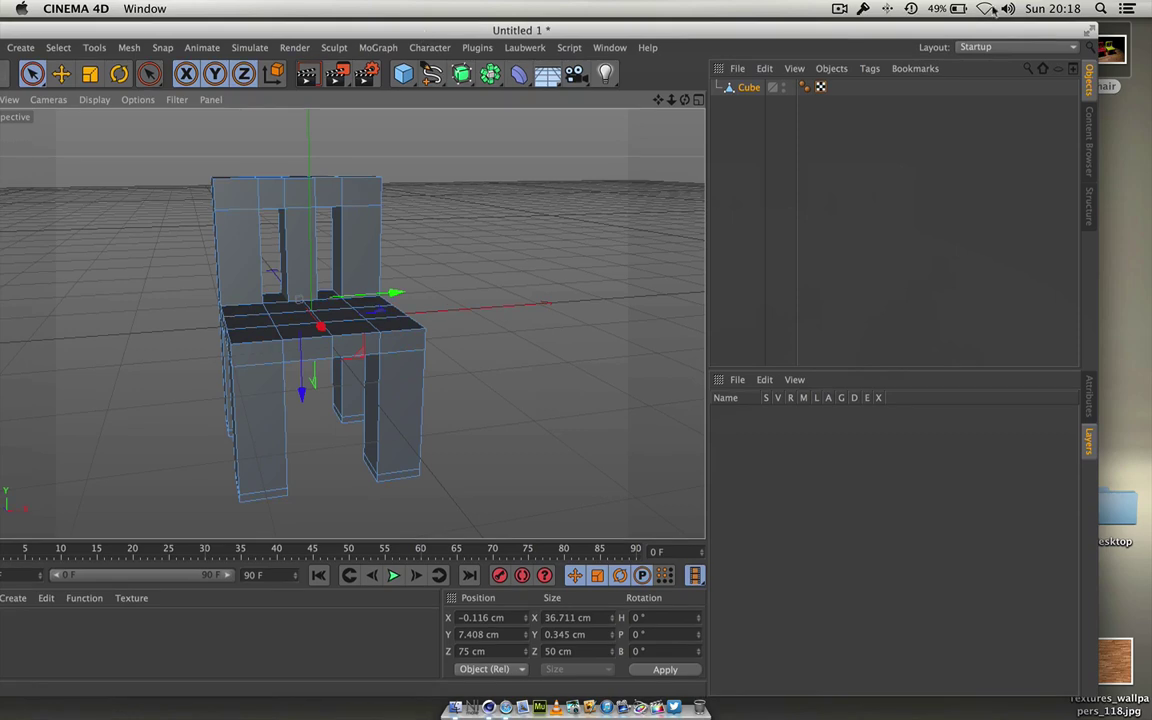
click(1091, 31)
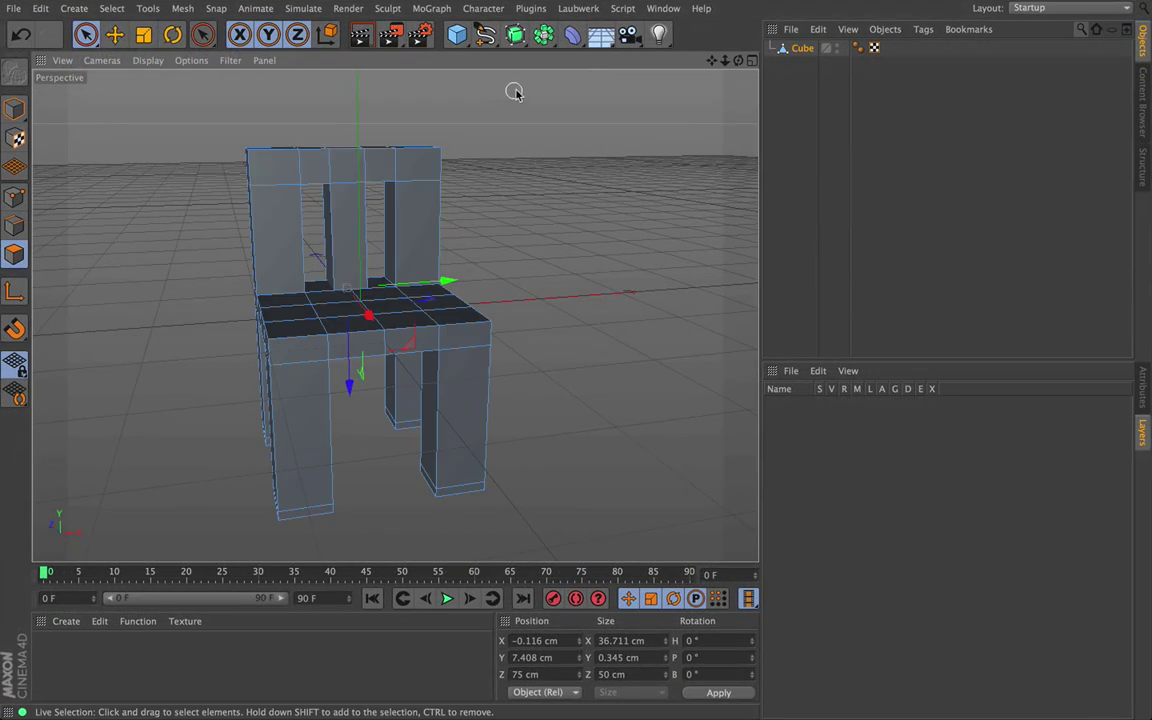
Add a Subdivision Surface and make the Cube its child to smooth the chair.
drag(738, 60, 665, 84)
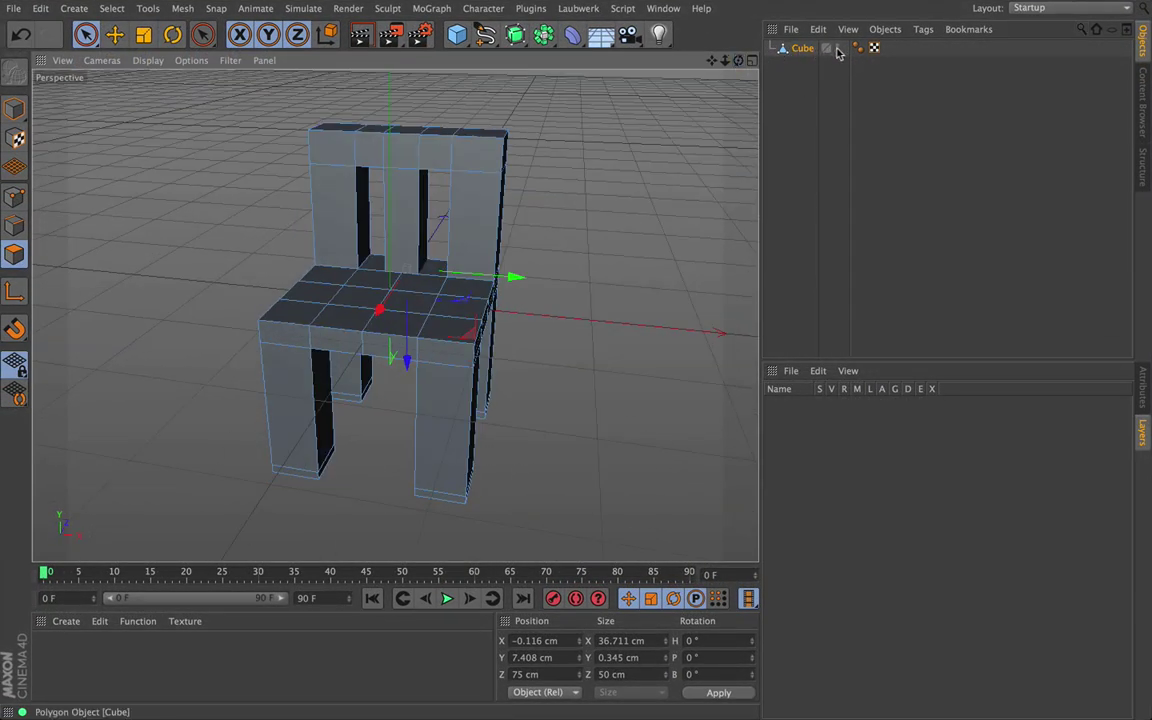
mouse_move(725, 61)
mouse_down()
mouse_move(765, 61)
mouse_move(704, 61)
mouse_up()
drag(738, 61, 659, 48)
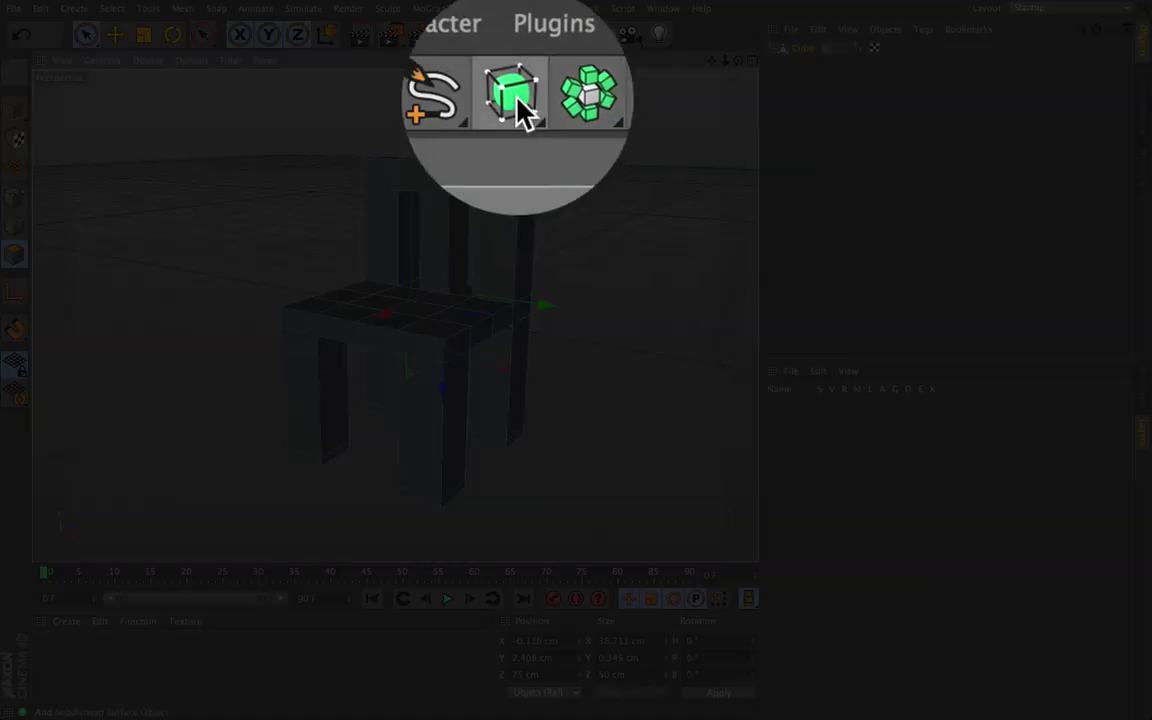
click(515, 35)
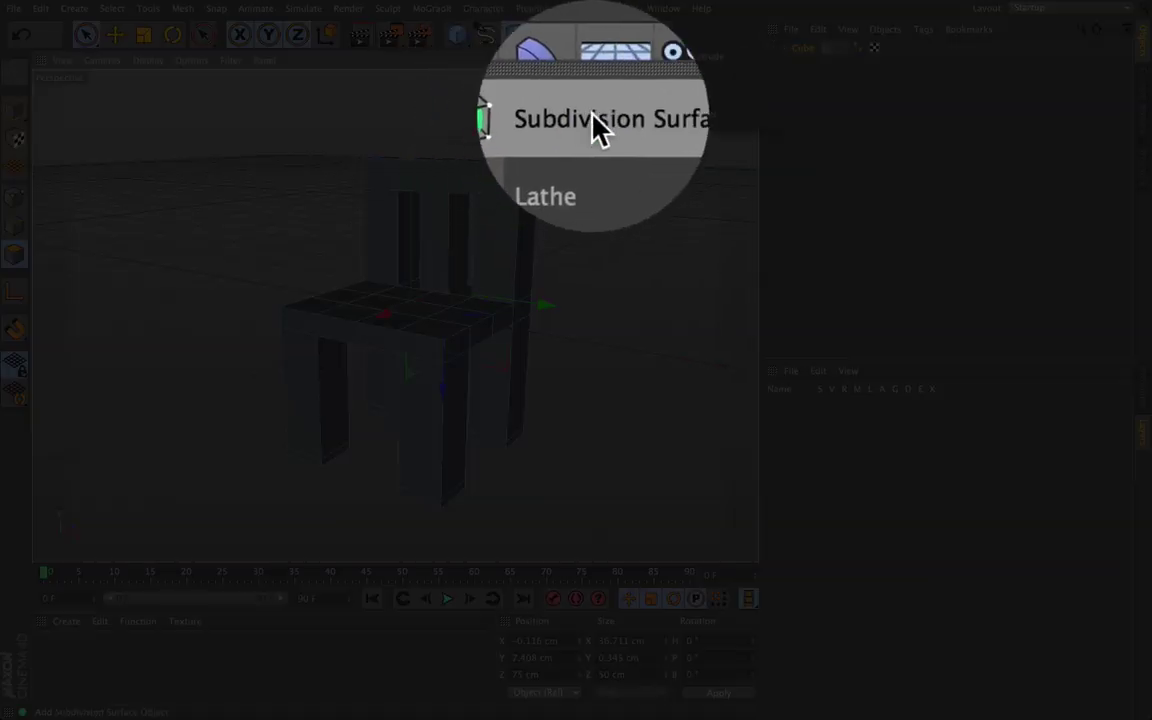
click(530, 62)
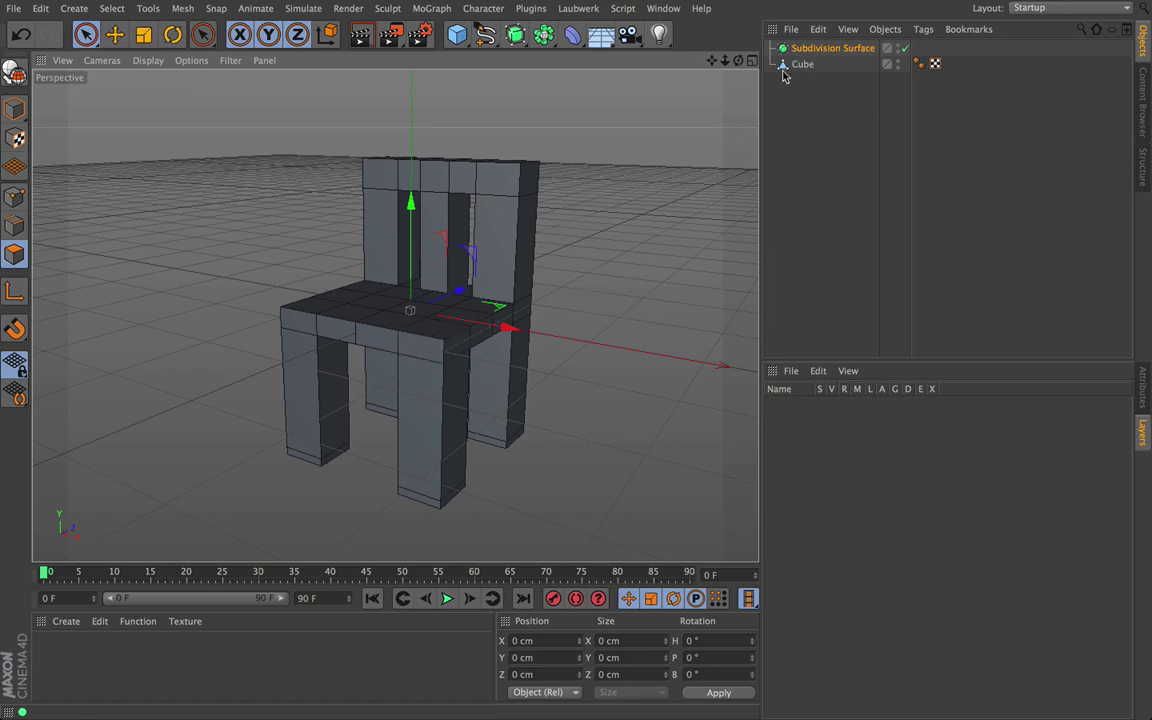
drag(739, 61, 738, 104)
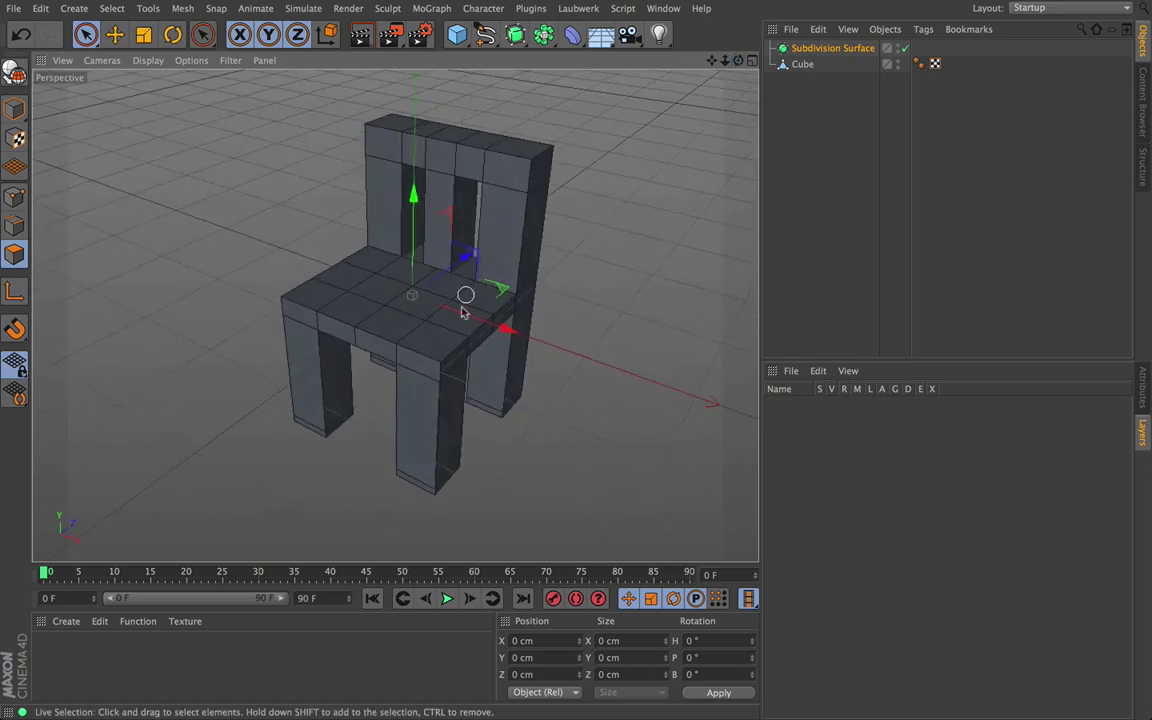
click(801, 65)
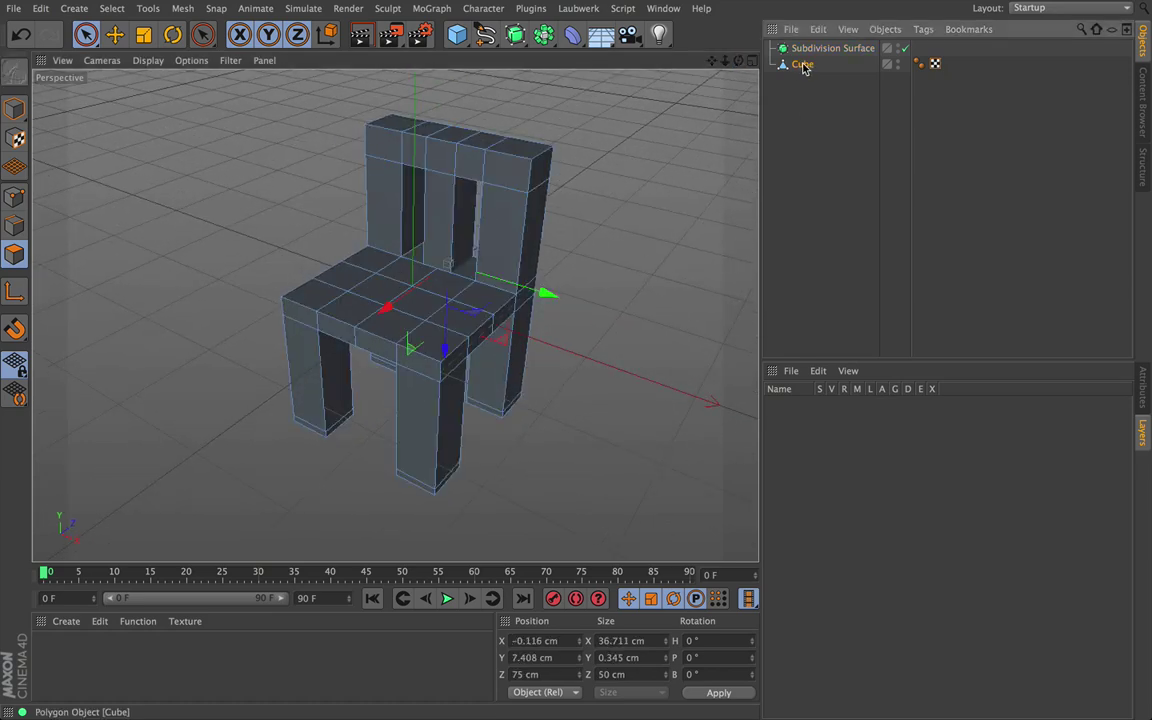
drag(808, 68, 810, 50)
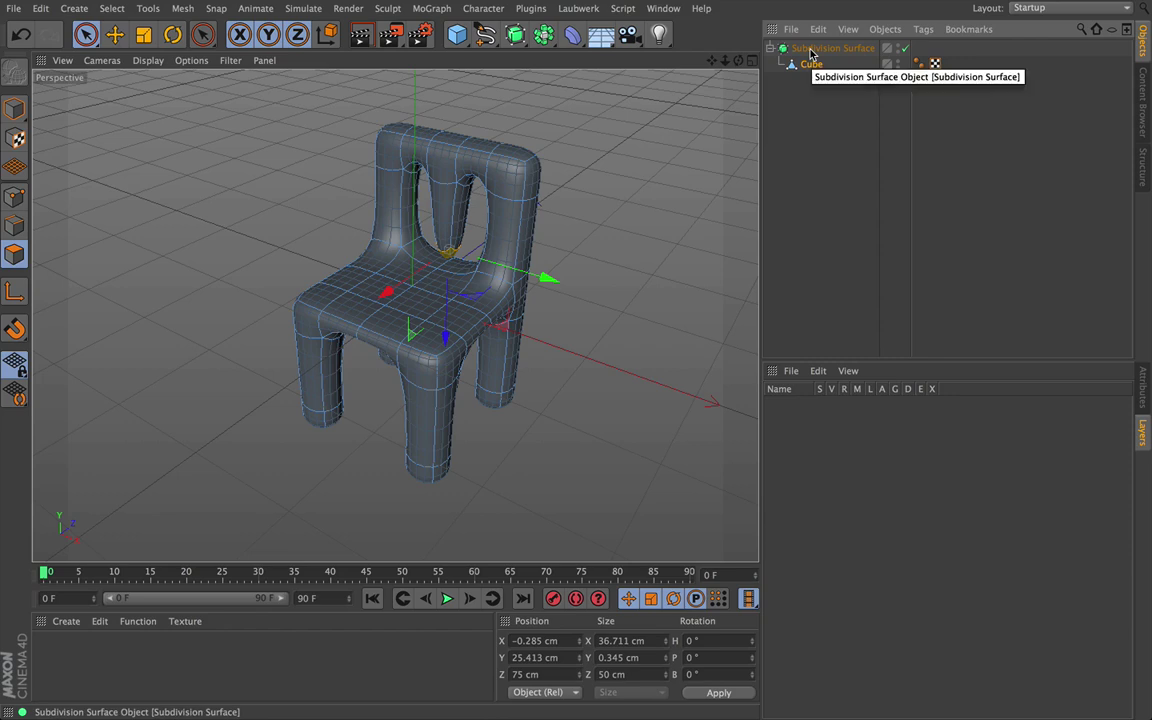
Deselect the chair's polygons and render the perspective view to check the smoothed shape.
drag(739, 61, 665, 64)
click(619, 155)
alt+drag(395, 316, 393, 314)
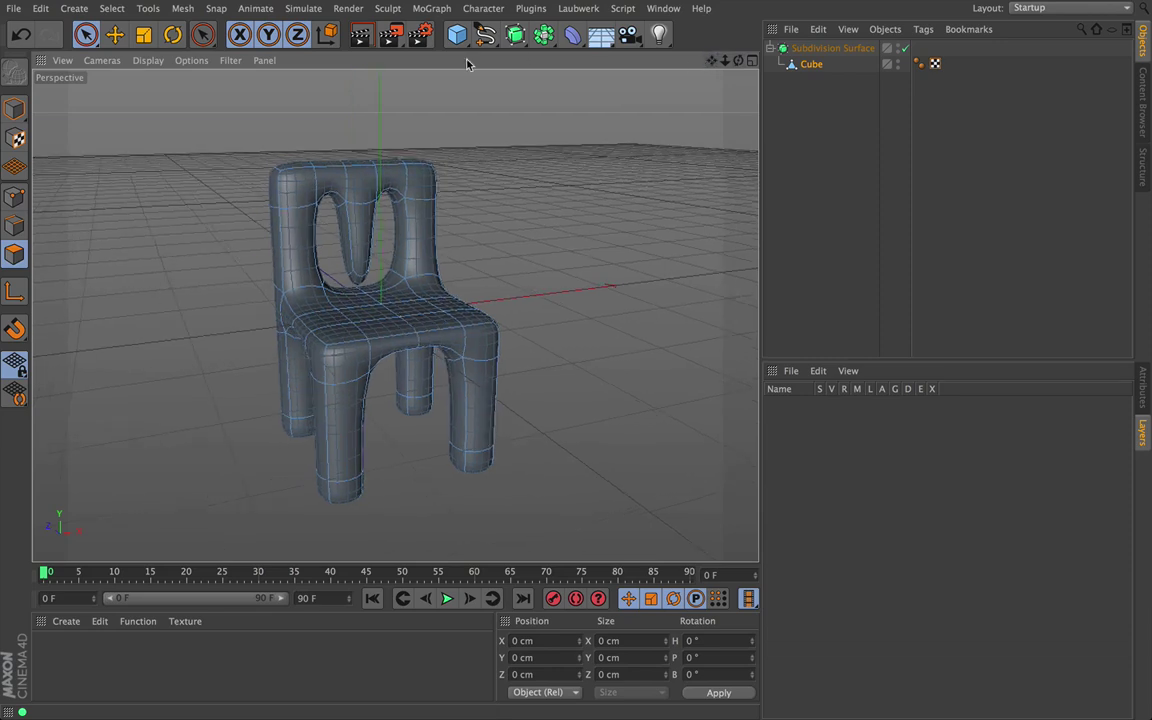
click(361, 37)
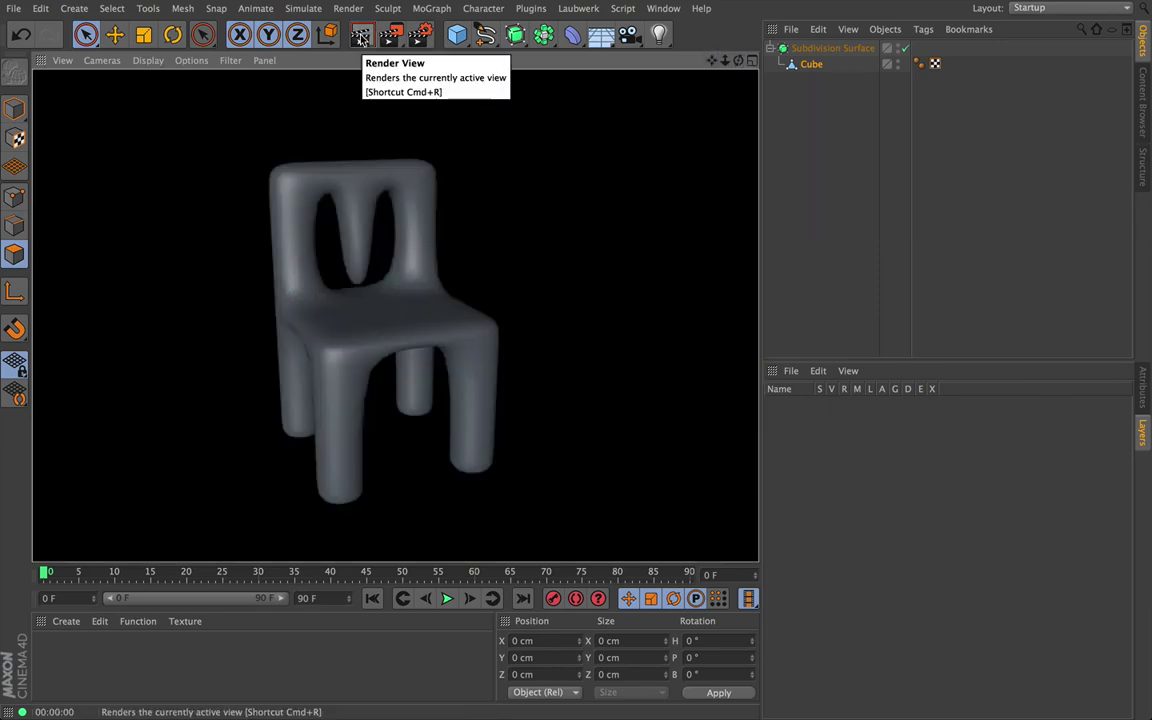
alt+drag(394, 314, 395, 316)
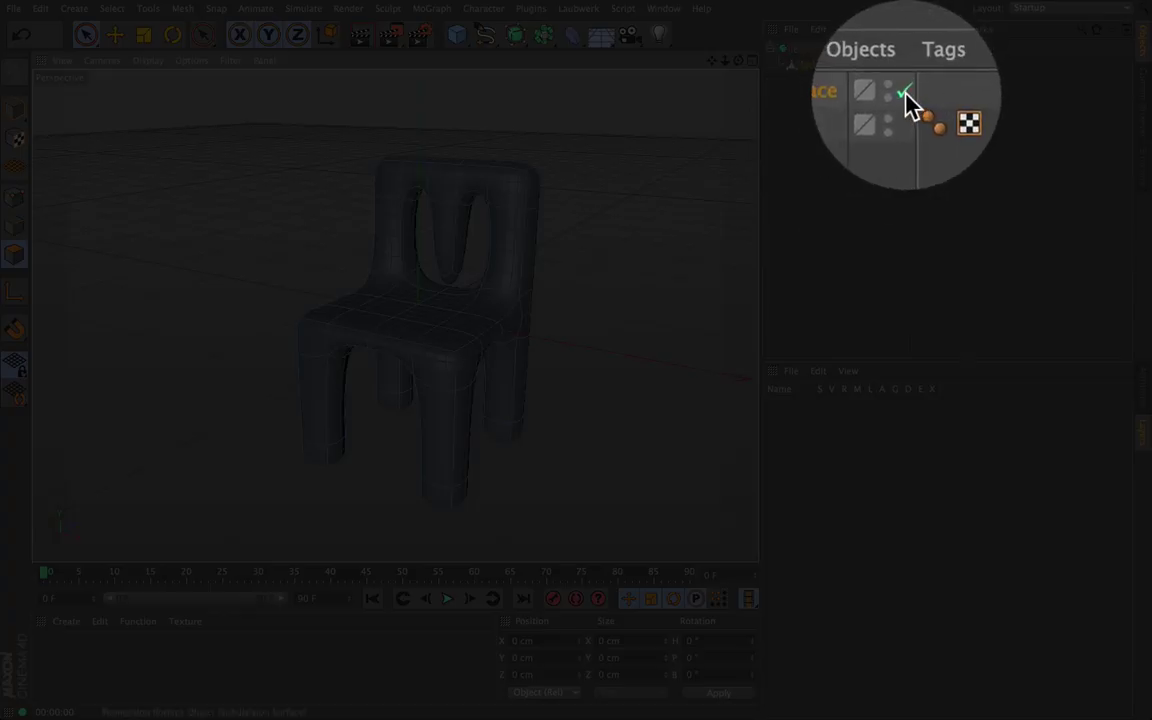
Switch the Subdivision Surface off and back on to compare the blocky and smoothed chair from several angles.
click(904, 49)
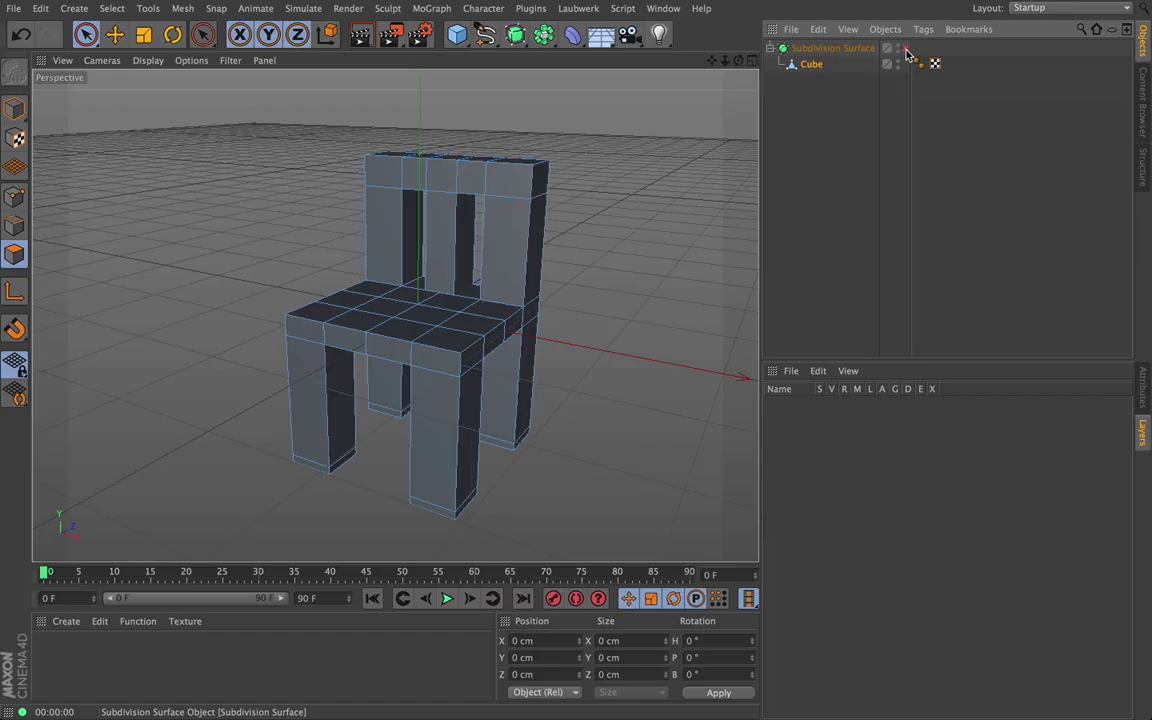
mouse_move(739, 61)
mouse_down()
mouse_move(739, 14)
mouse_move(739, 40)
mouse_up()
alt+drag(394, 316, 396, 316)
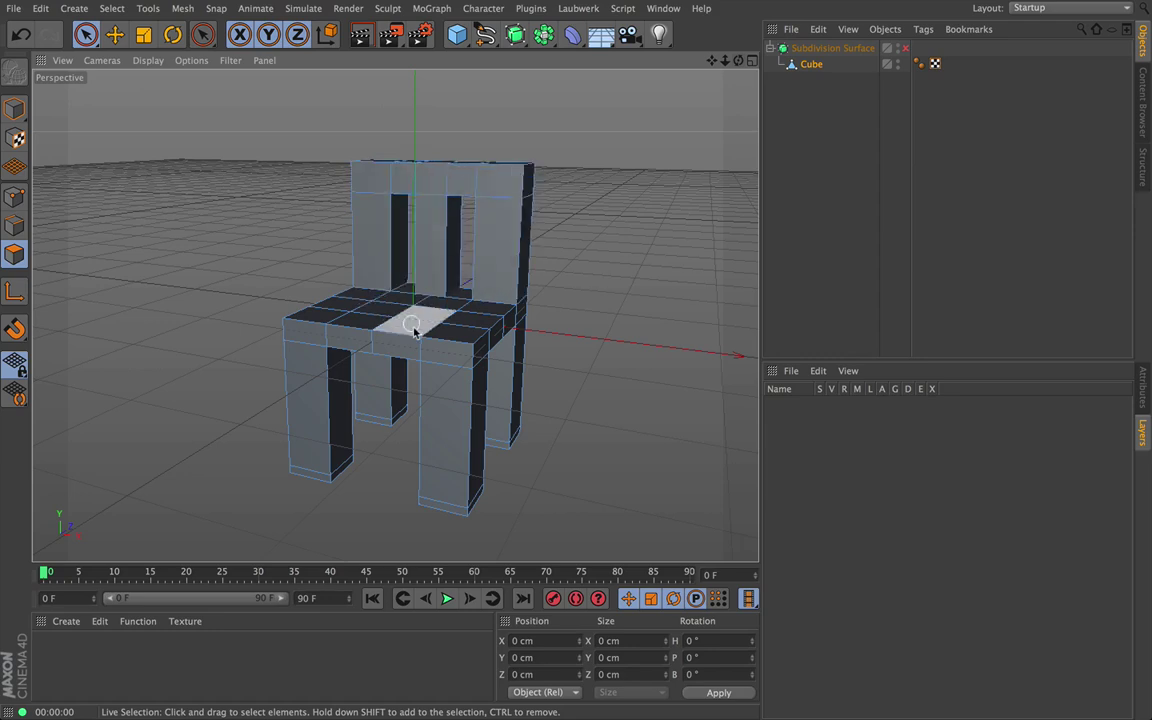
click(905, 49)
drag(739, 61, 830, 35)
alt+drag(395, 316, 395, 315)
scroll(395, 316, up, 6)
drag(725, 61, 570, 61)
alt+drag(394, 314, 393, 314)
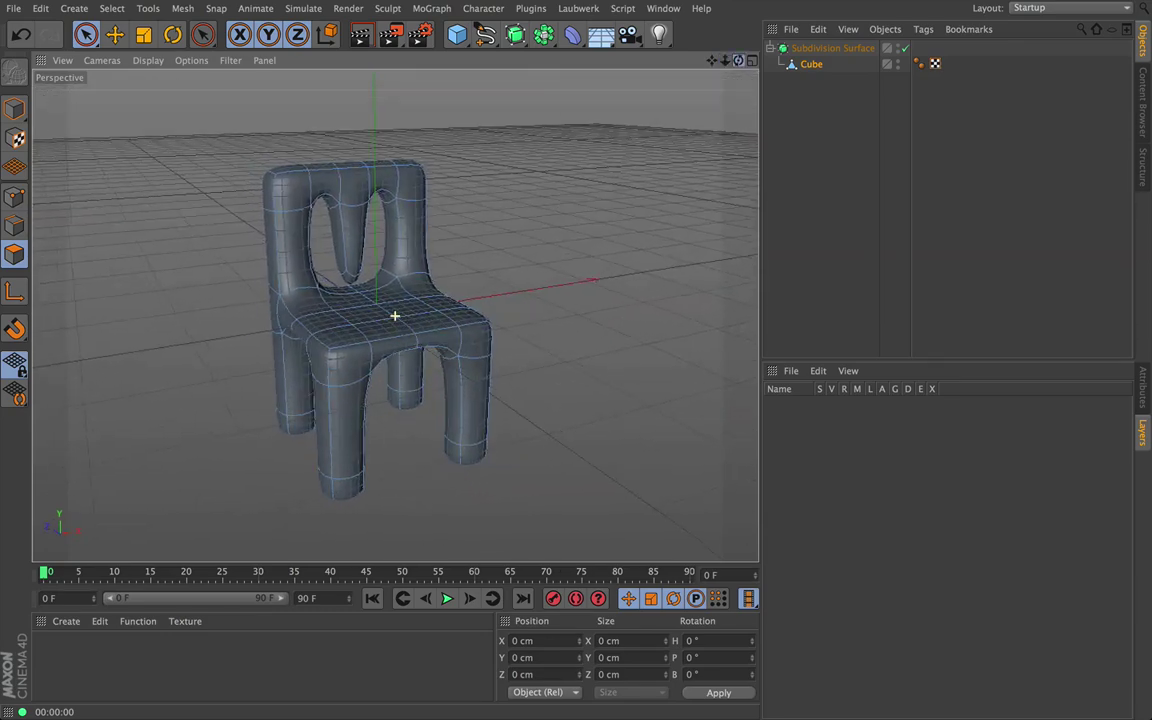
Add a Plane object and lower it to the bottom of the chair legs as a floor.
click(460, 36)
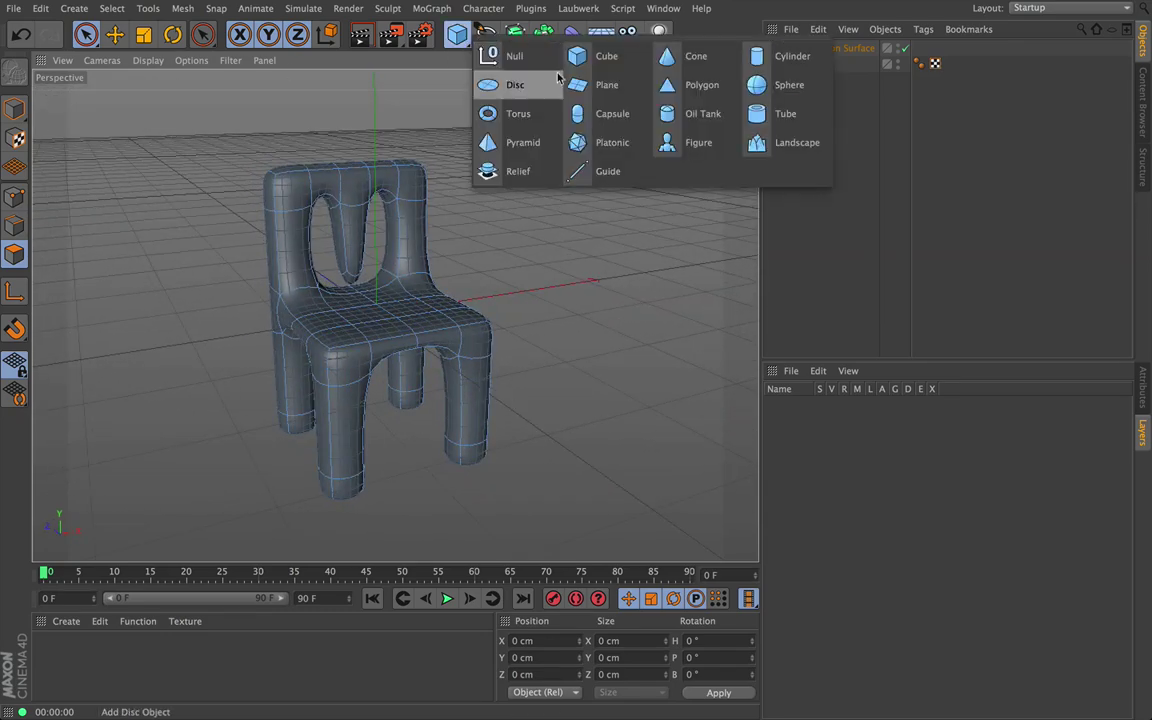
click(600, 86)
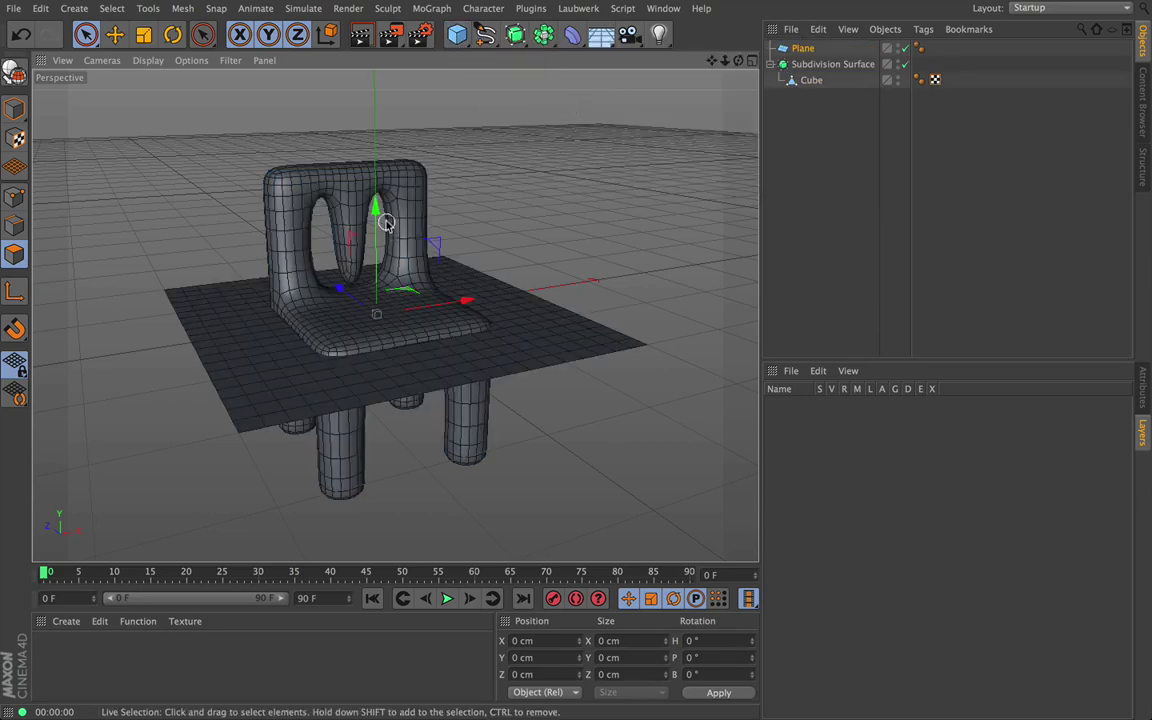
drag(376, 206, 352, 346)
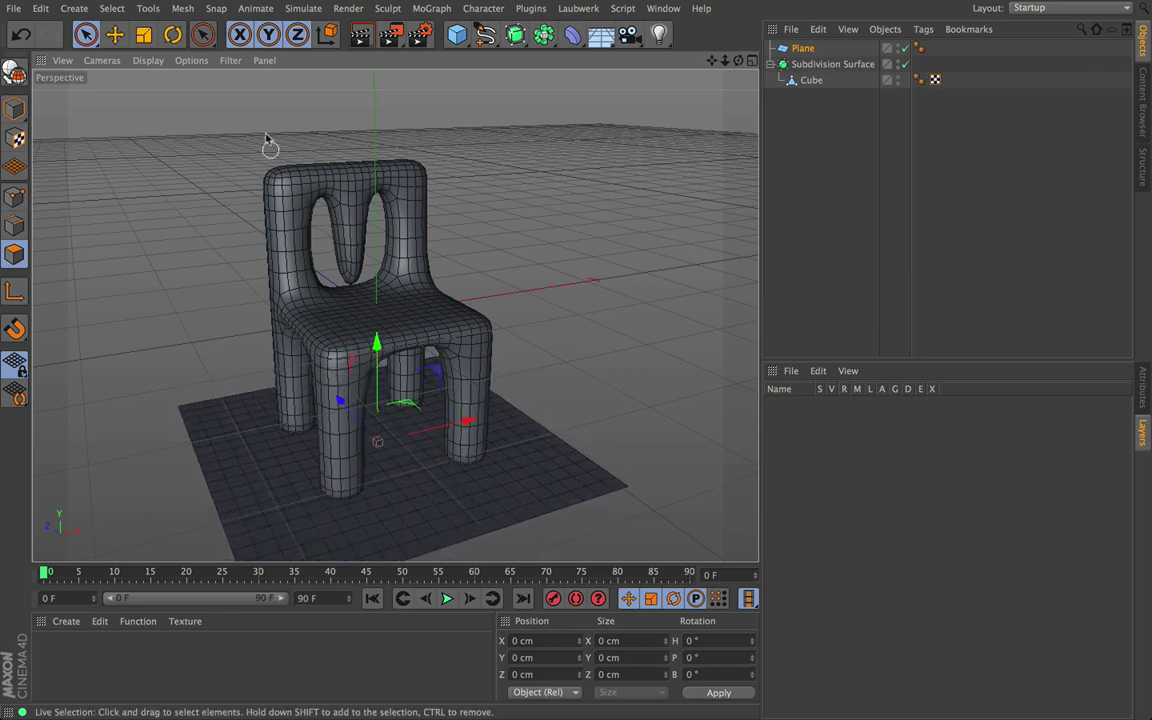
Scale the floor plane up uniformly until it extends far beyond the chair on all sides.
click(148, 36)
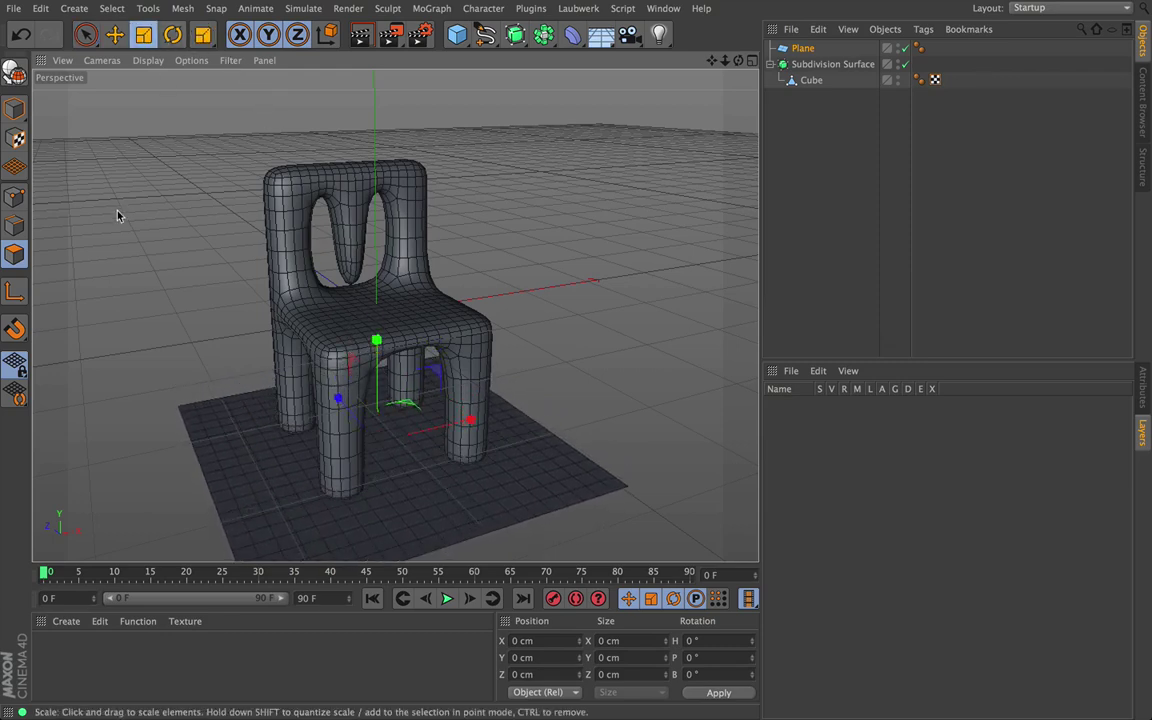
drag(118, 214, 1087, 133)
drag(257, 200, 442, 192)
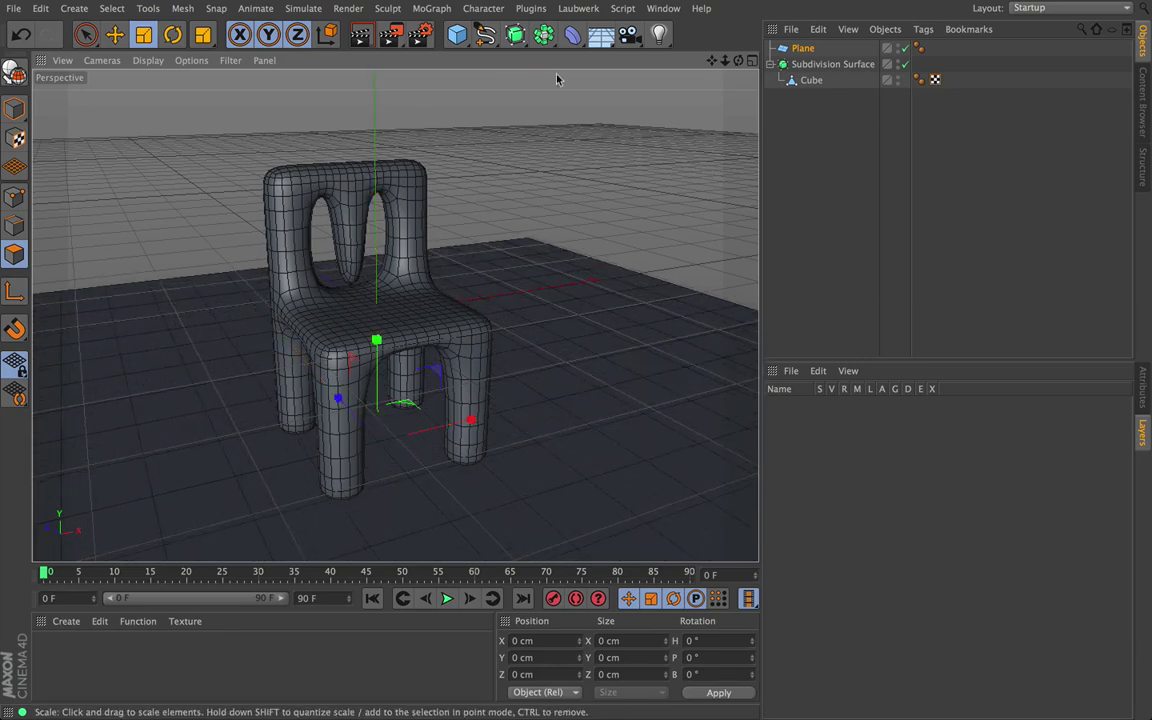
drag(712, 61, 754, 0)
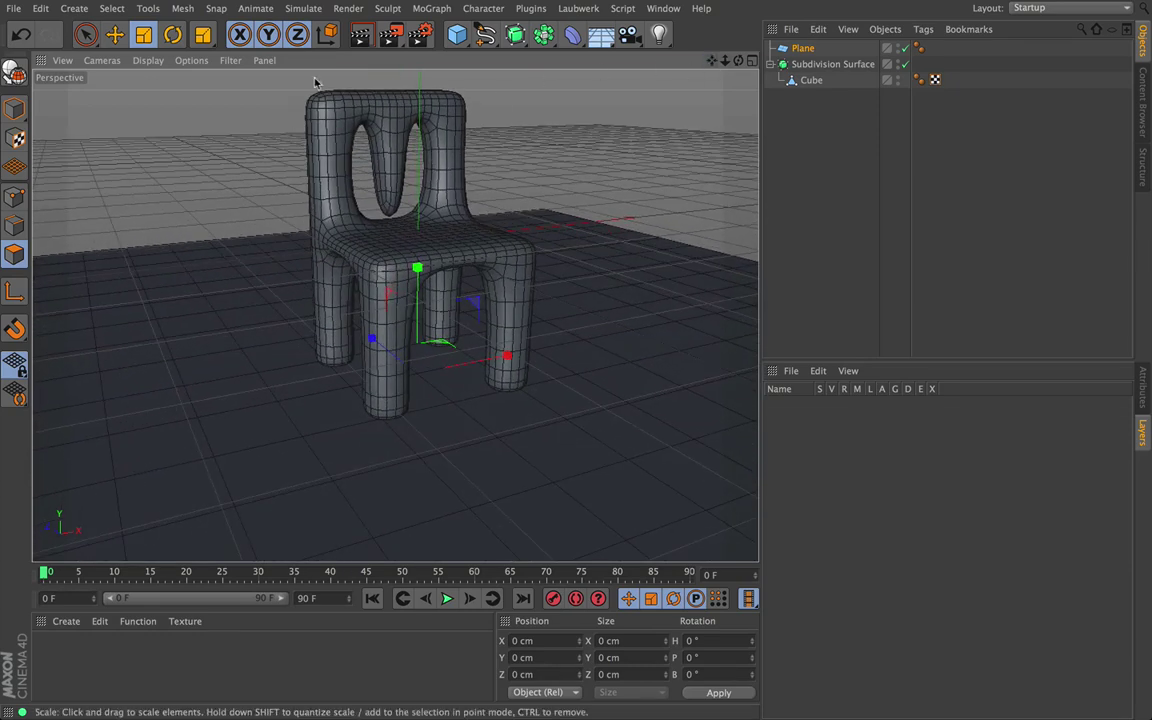
Create a new material and set its color to pure red, RGB 255, 0, 0.
double_click(67, 664)
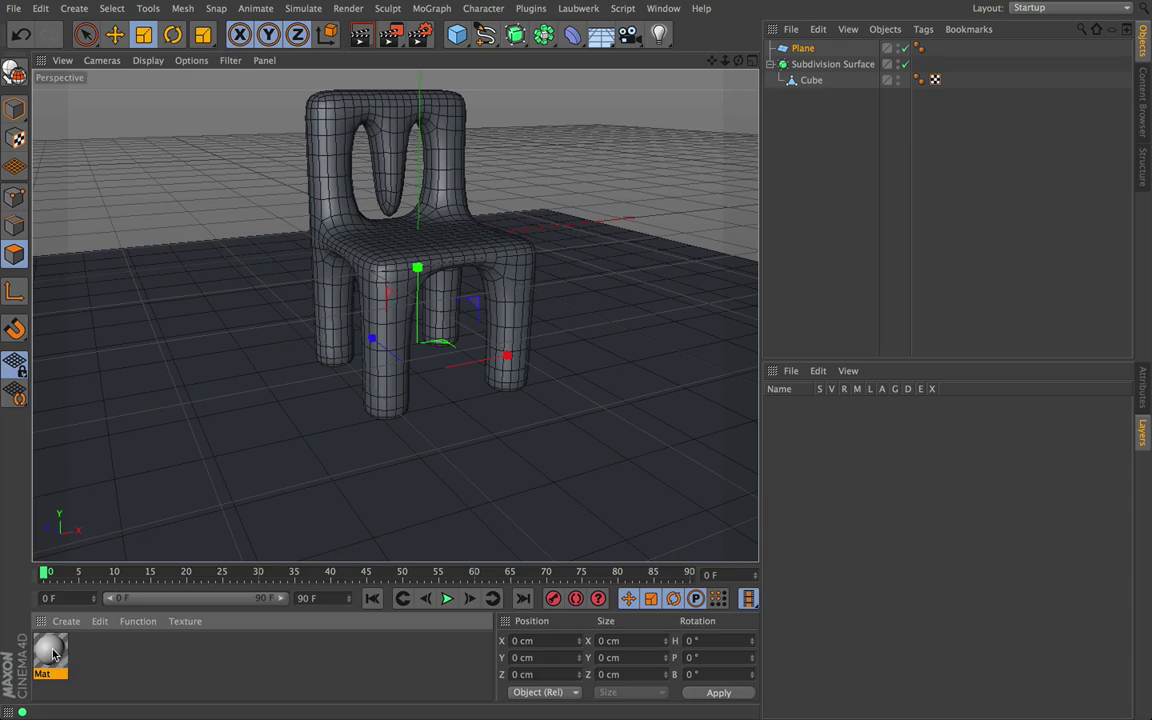
double_click(53, 654)
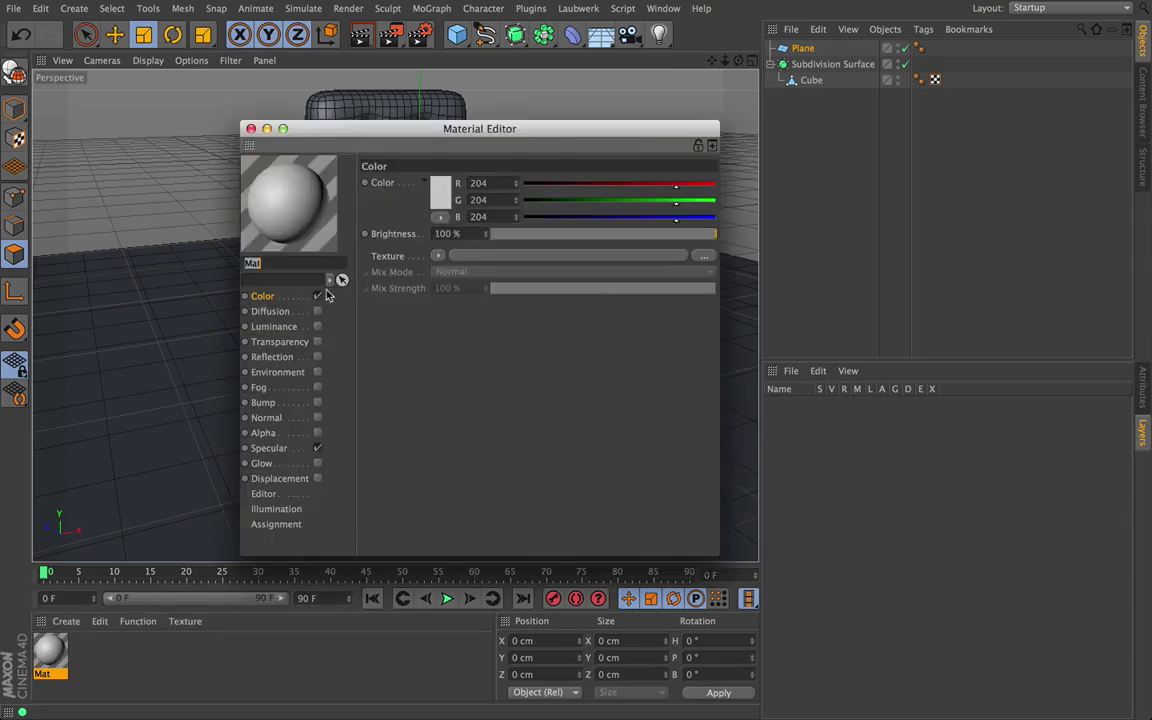
click(441, 194)
drag(390, 160, 454, 147)
click(469, 256)
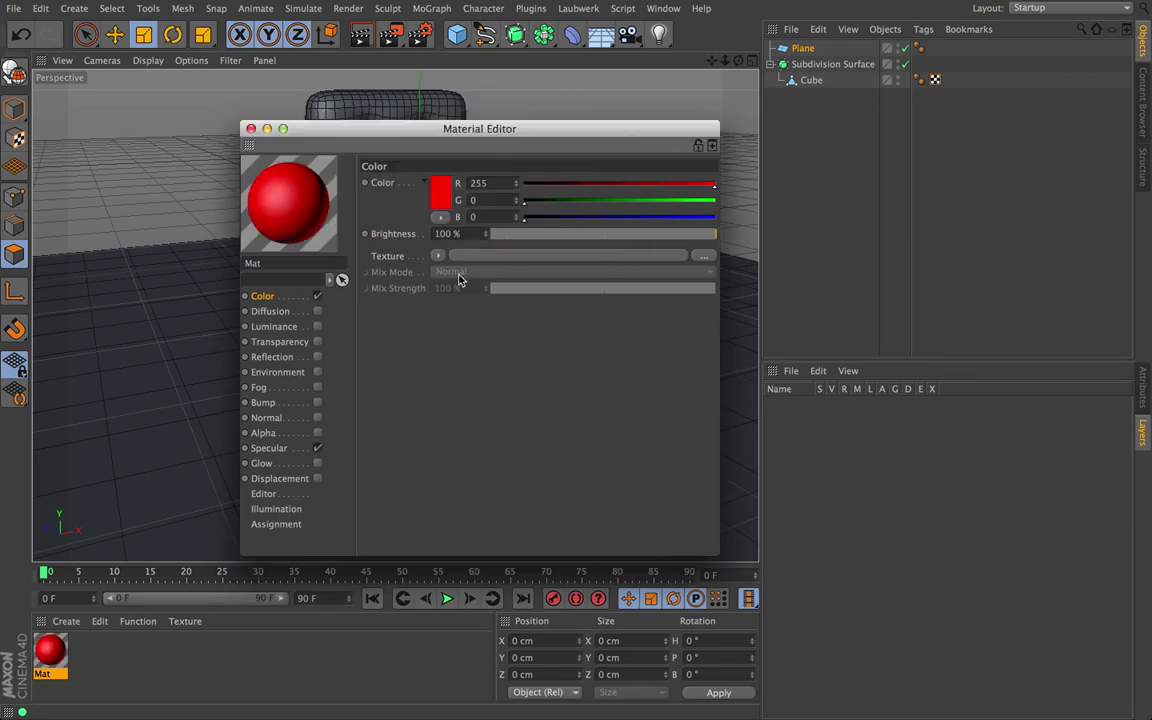
Enable reflection on the red material with a brightness of 37%.
click(318, 357)
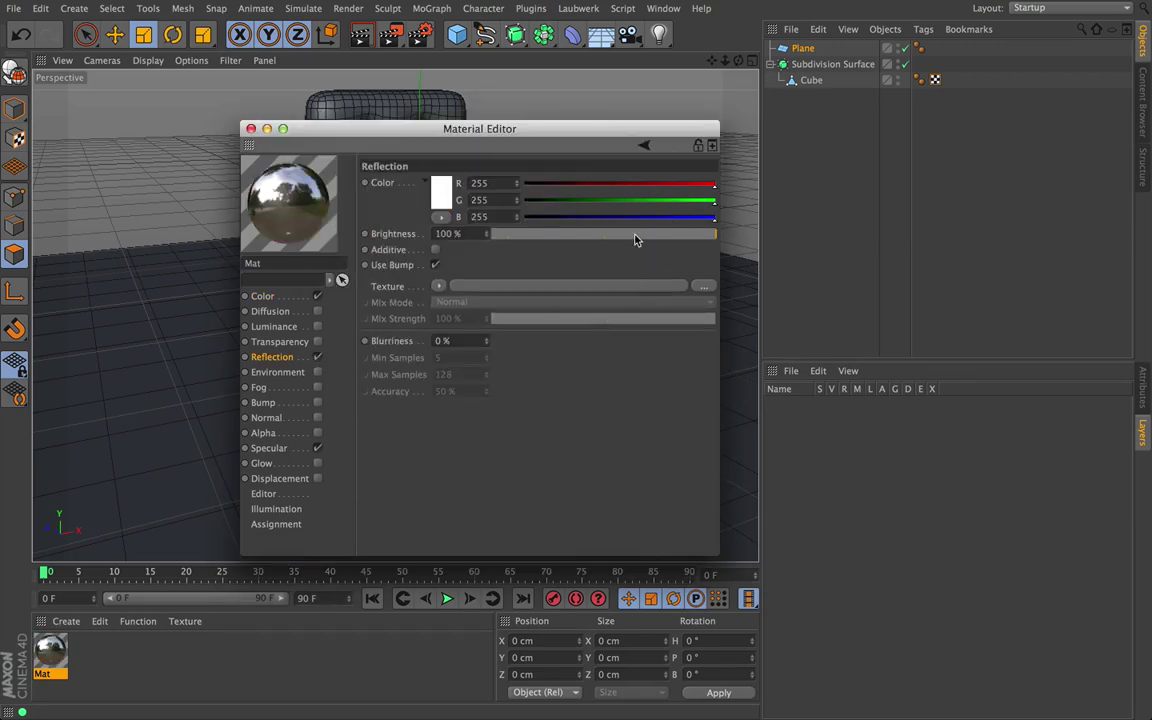
drag(634, 237, 575, 238)
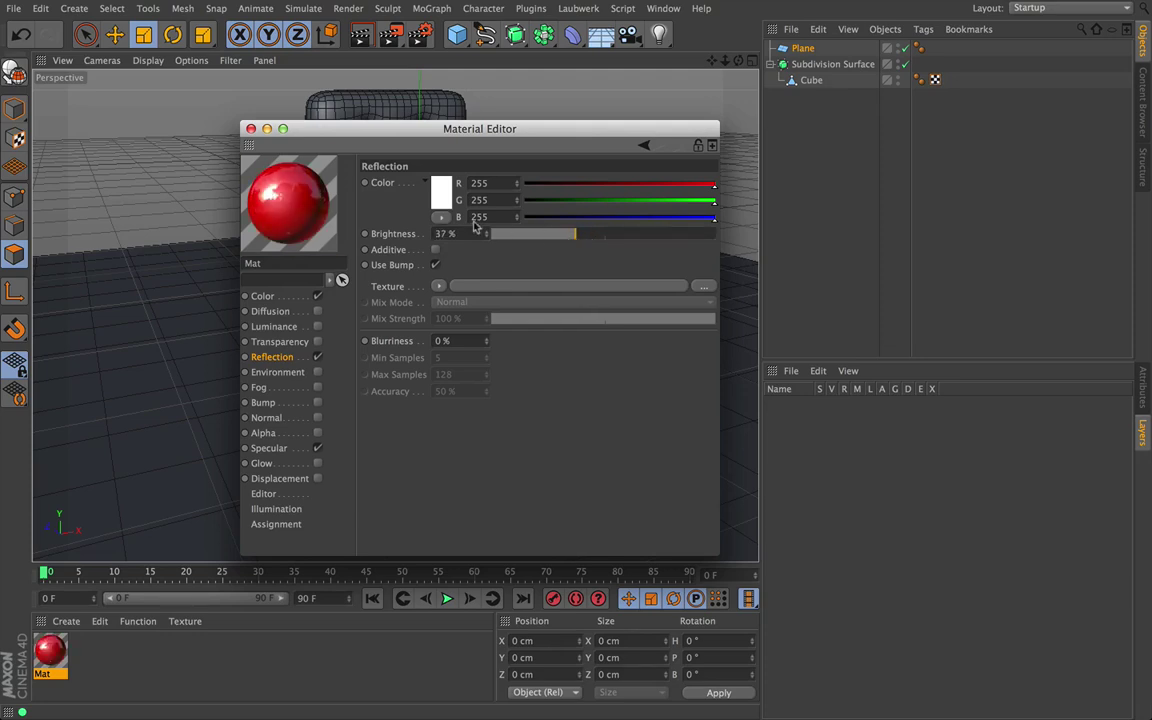
click(251, 129)
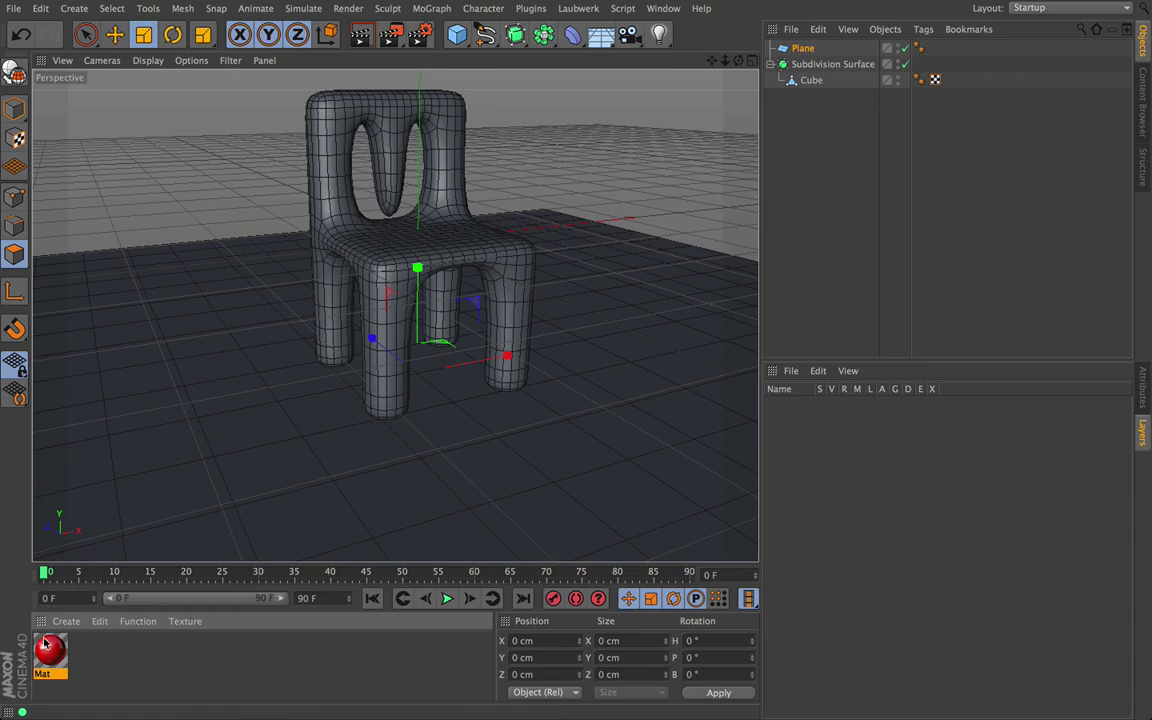
Apply the red reflective material to the Cube and render the perspective view.
drag(408, 248, 810, 80)
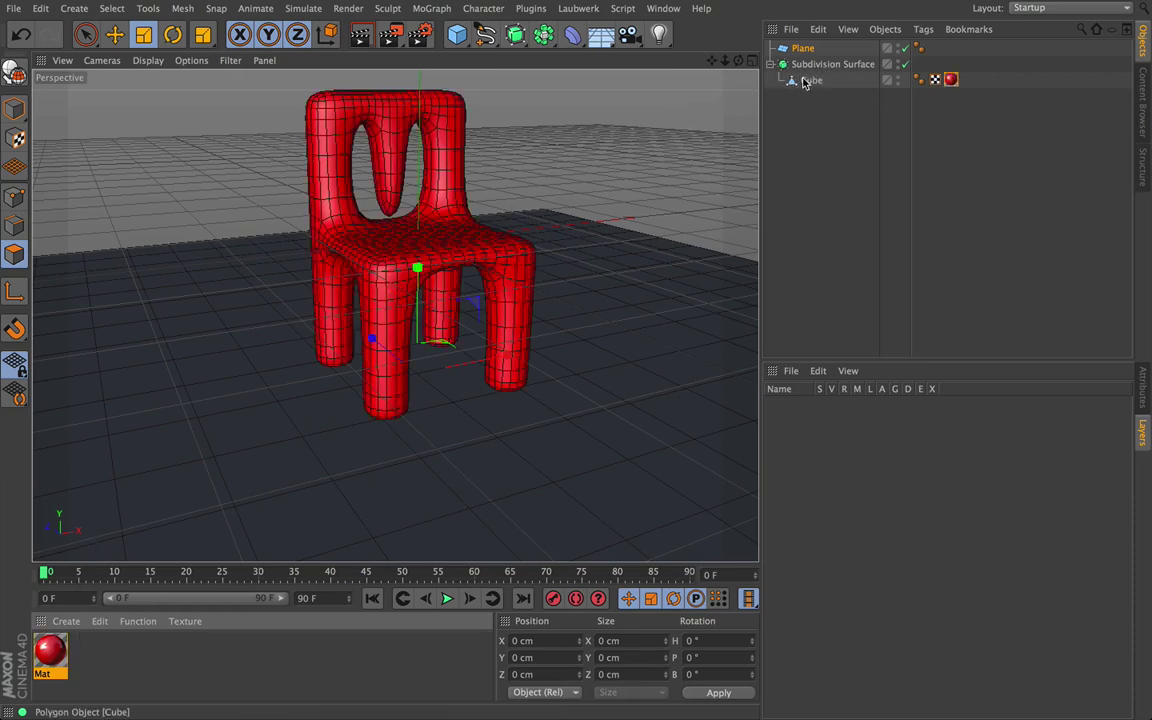
click(361, 34)
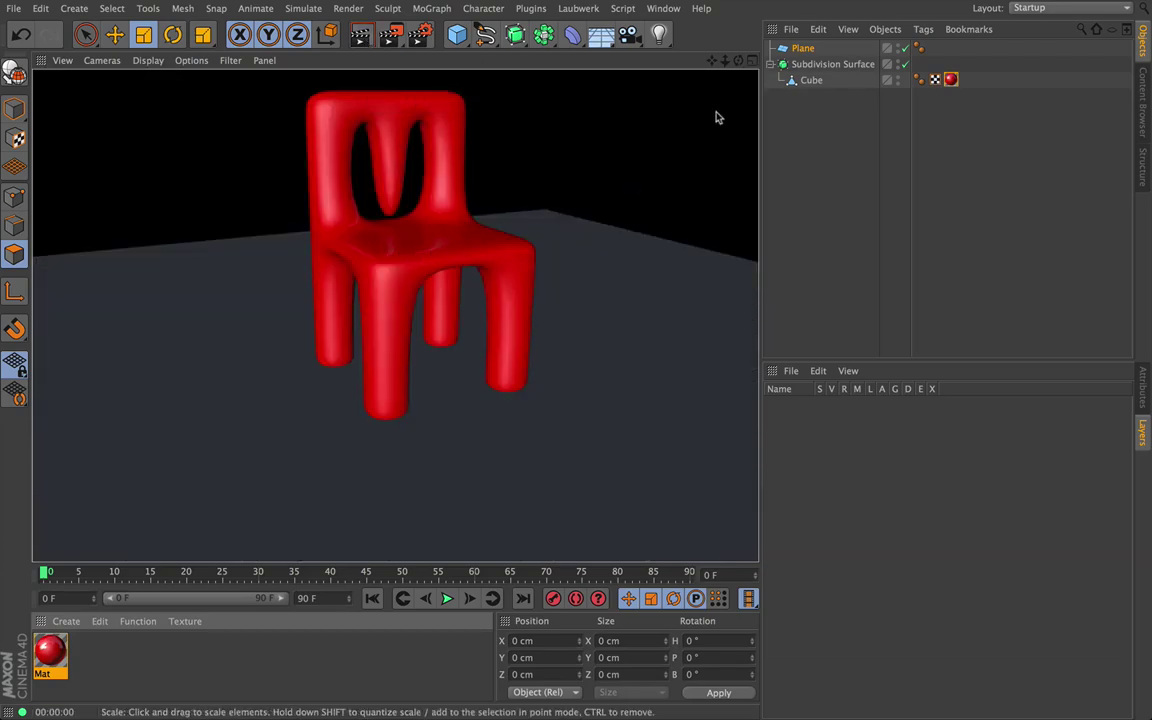
Render a closer view of the chair seat to check the red reflective material.
mouse_move(740, 61)
mouse_down()
mouse_move(750, 61)
mouse_move(710, 62)
mouse_move(650, 207)
mouse_up()
click(361, 34)
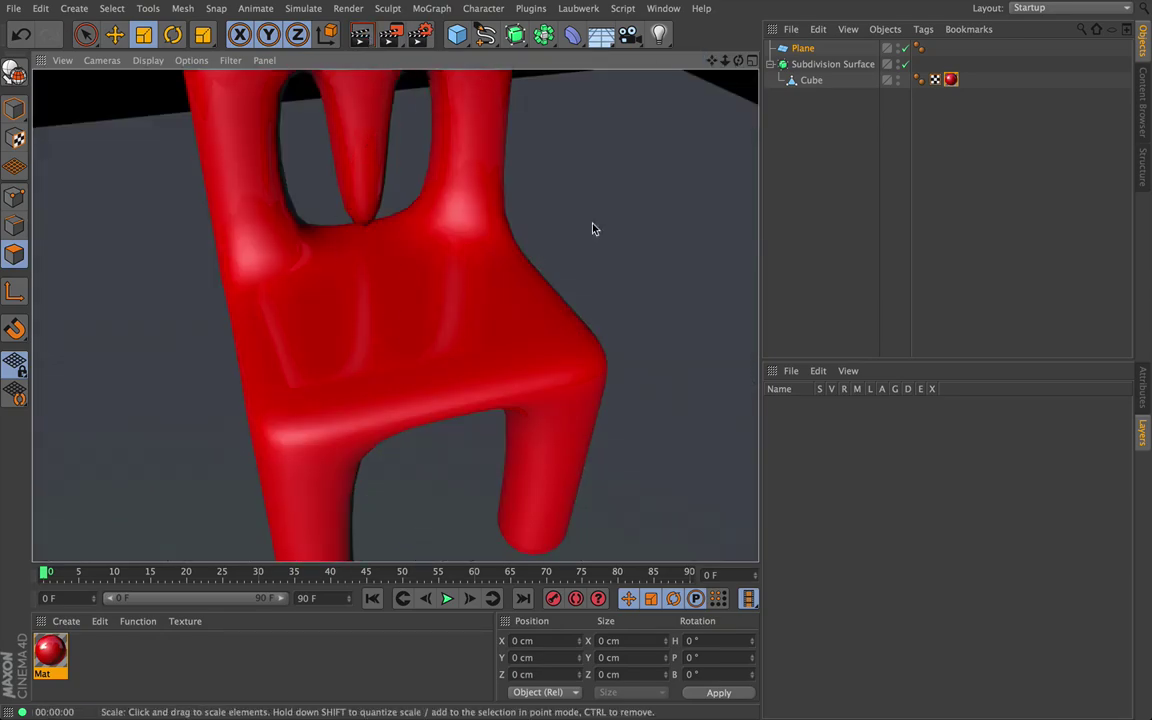
drag(739, 61, 395, 316)
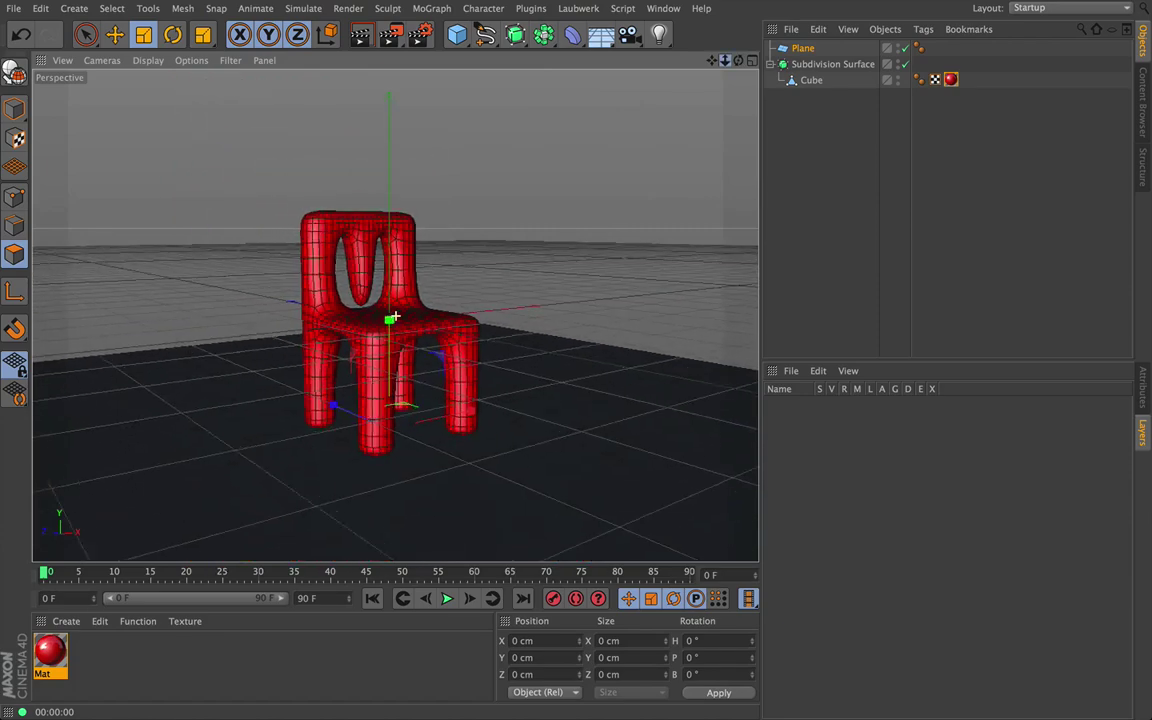
drag(740, 61, 684, 123)
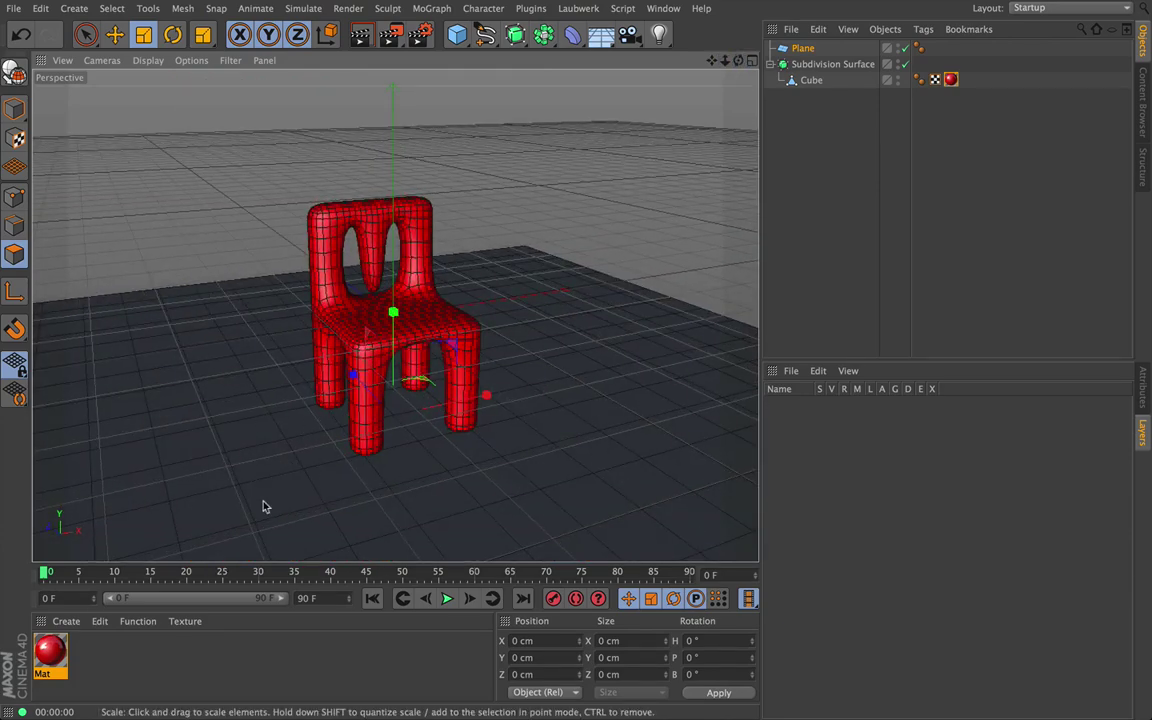
scroll(263, 508, up, 4)
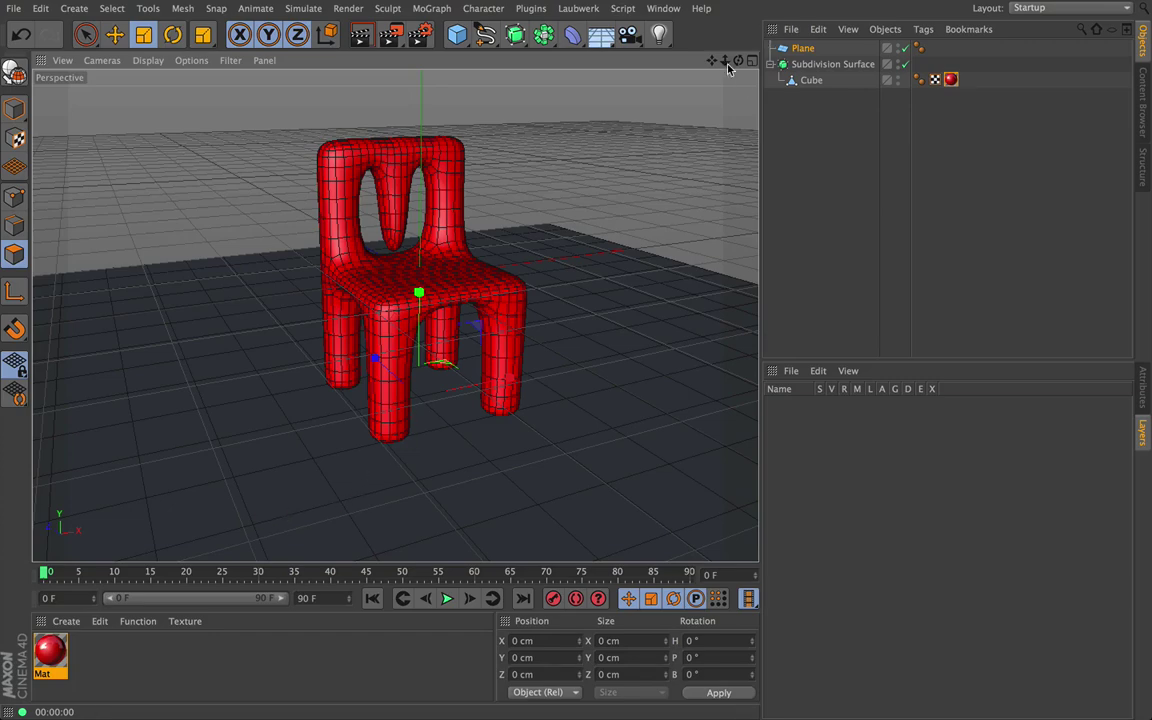
drag(726, 62, 690, 64)
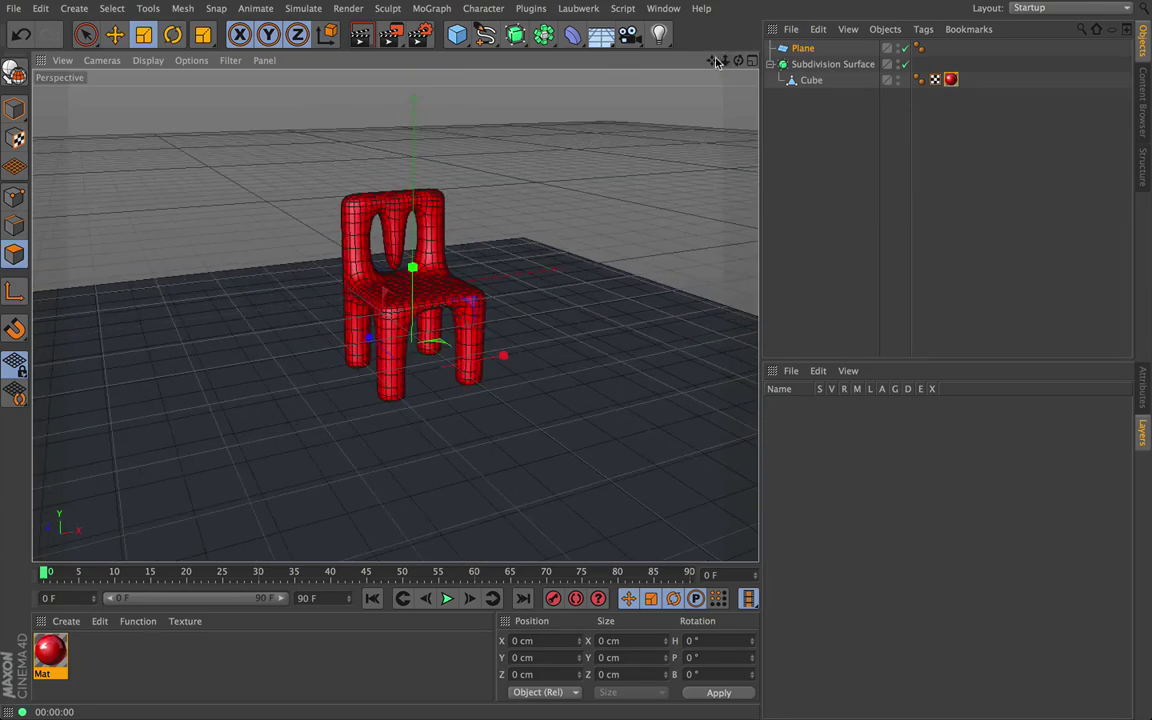
Create a second material with Textures_wallpapers_118.jpg as its color texture, declining to copy the image to the project location.
double_click(100, 655)
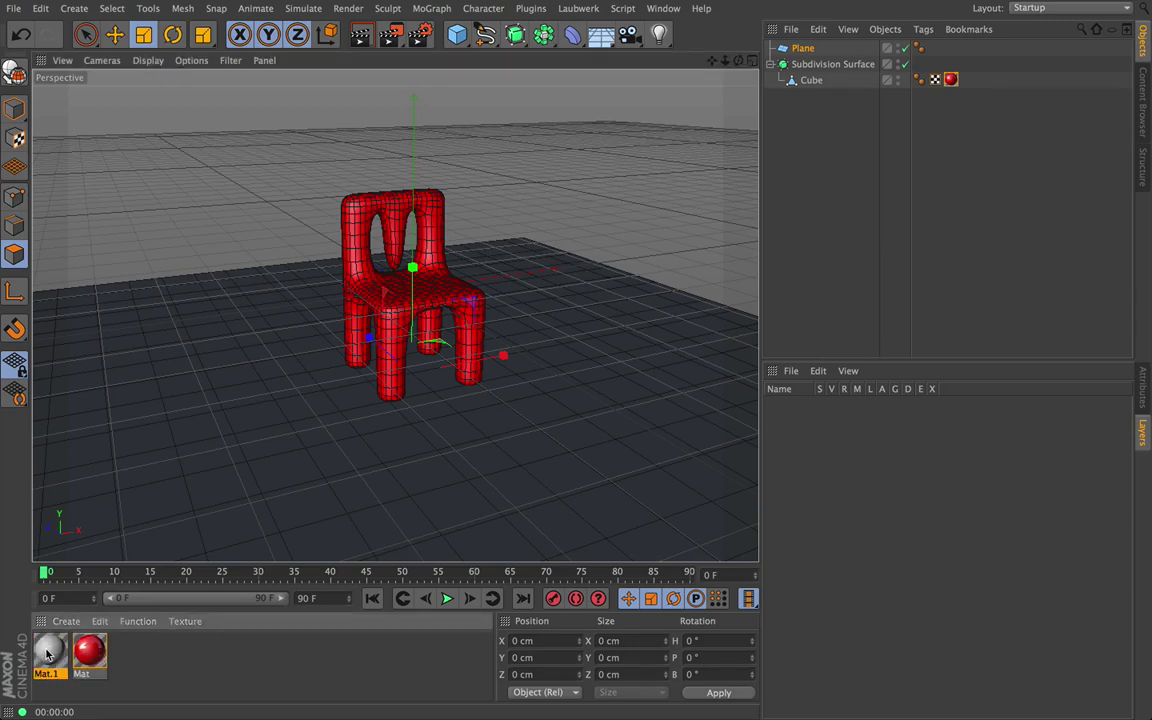
double_click(50, 653)
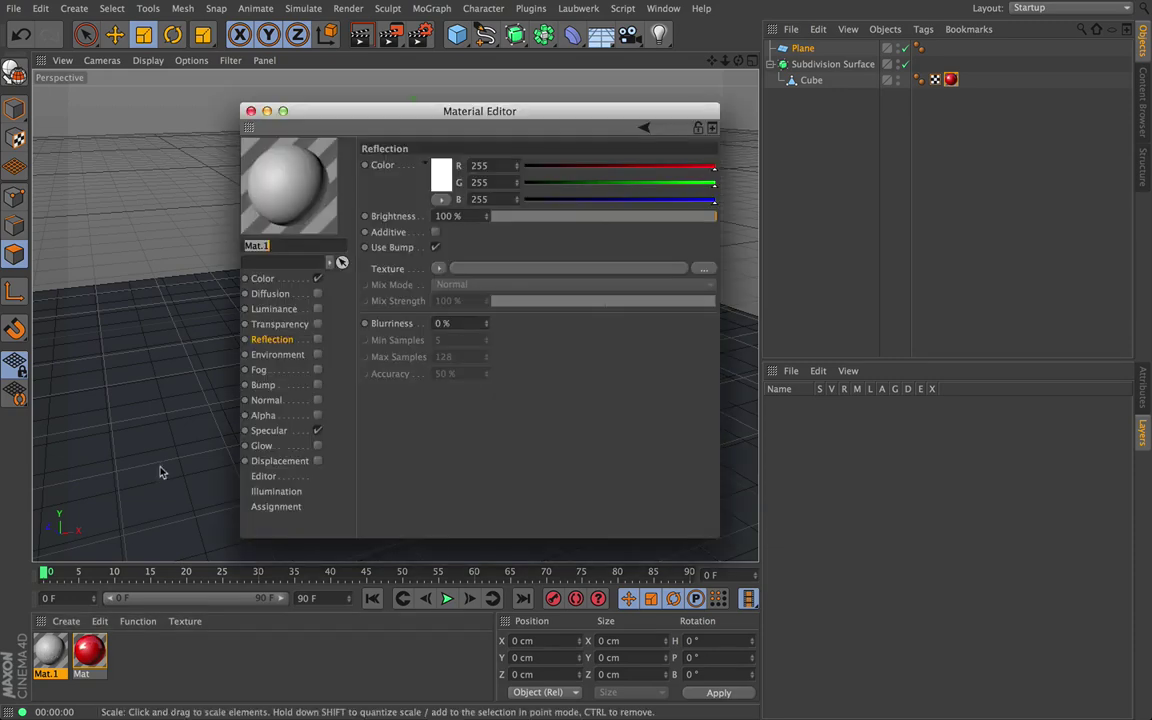
click(262, 279)
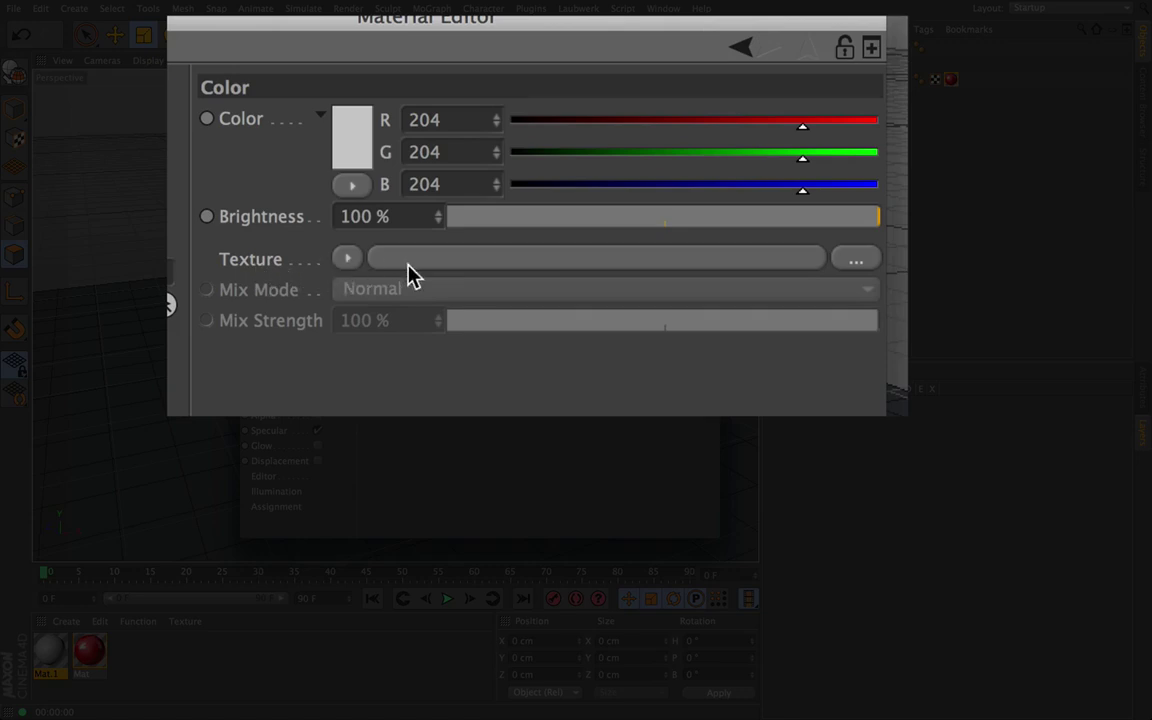
click(856, 259)
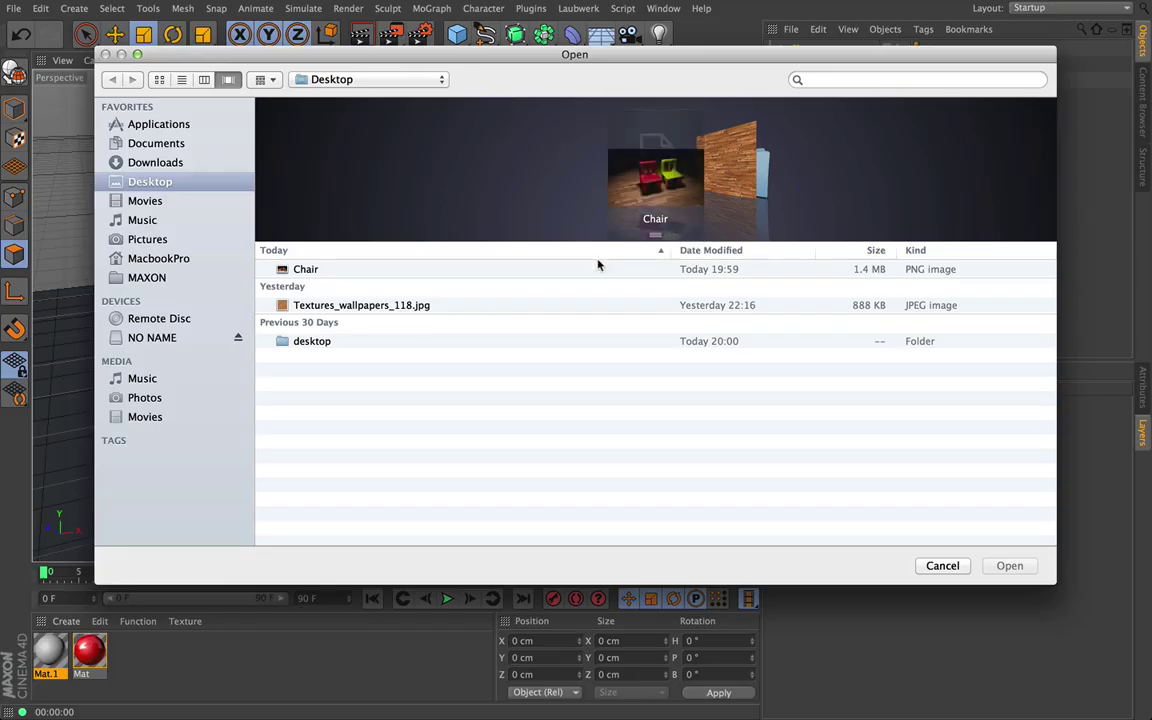
click(360, 308)
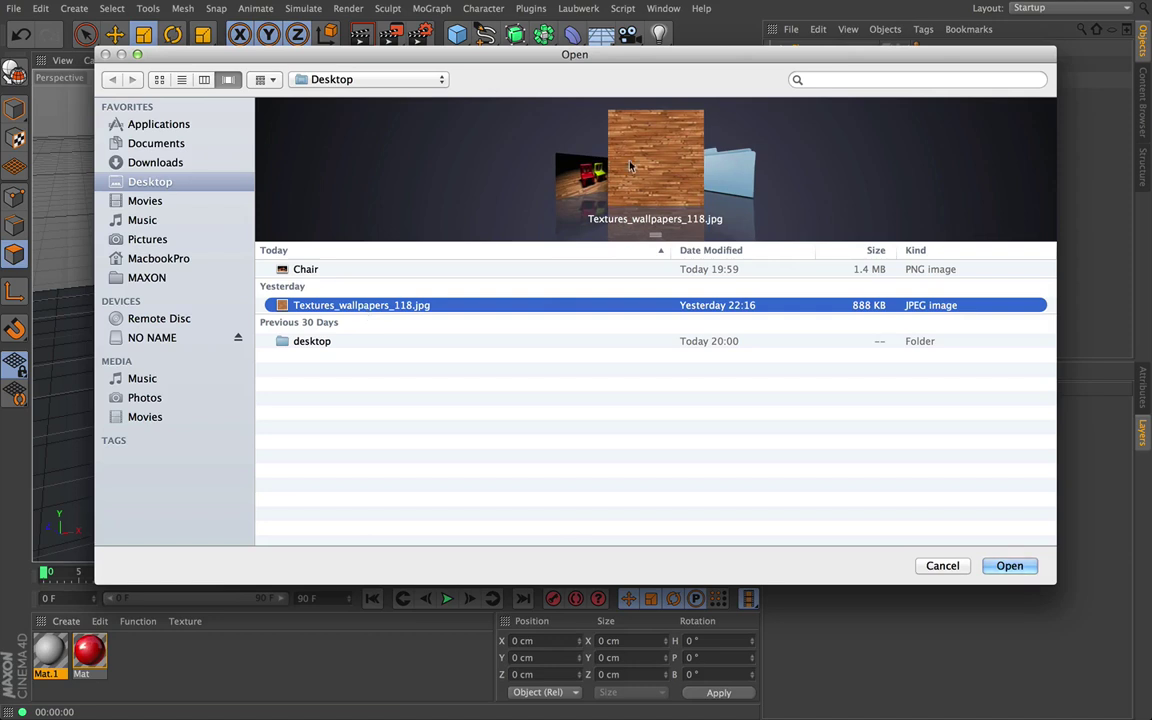
click(1001, 569)
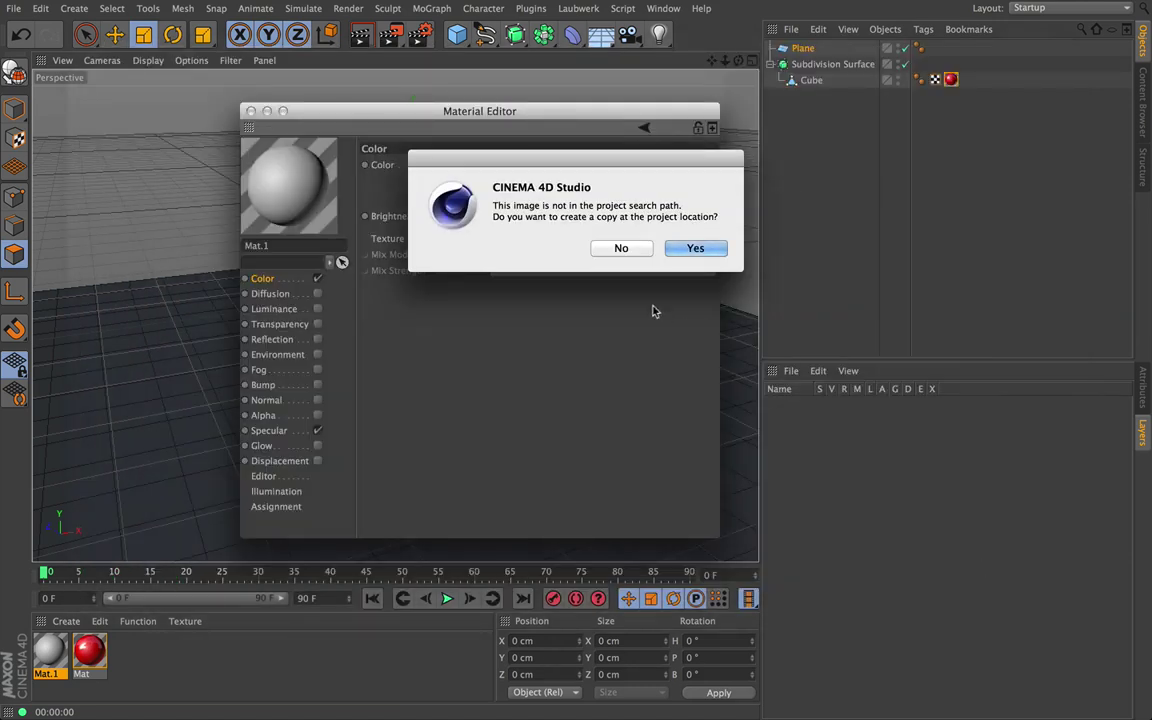
click(618, 249)
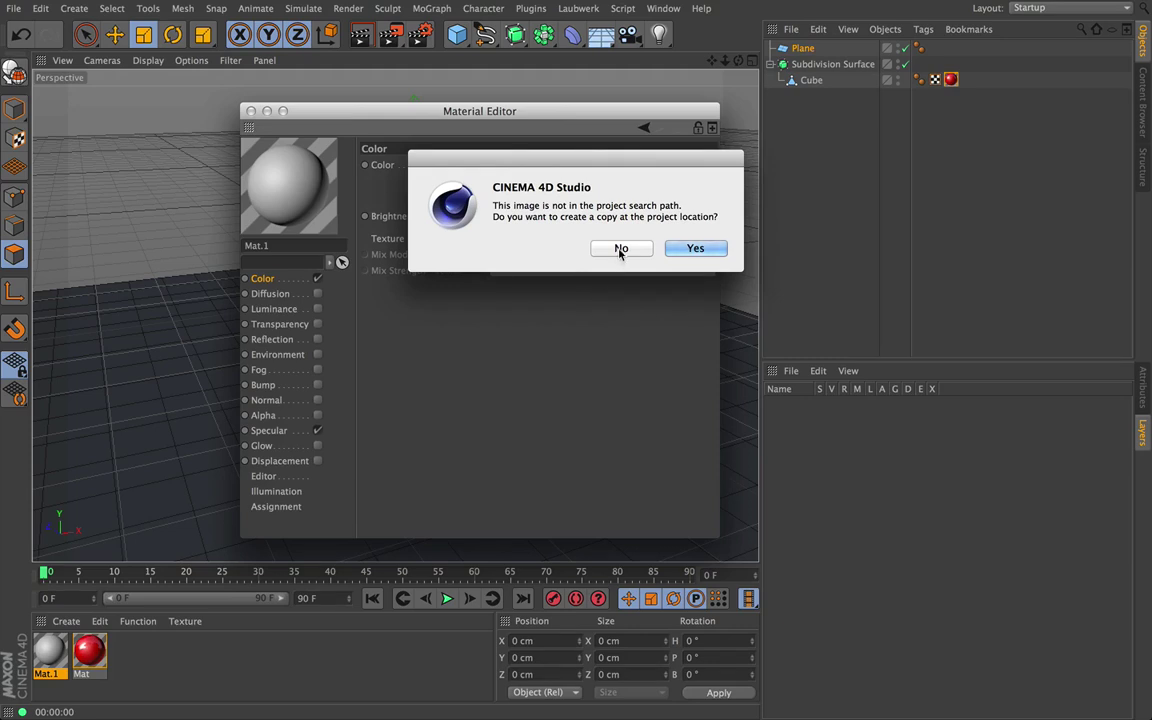
click(317, 431)
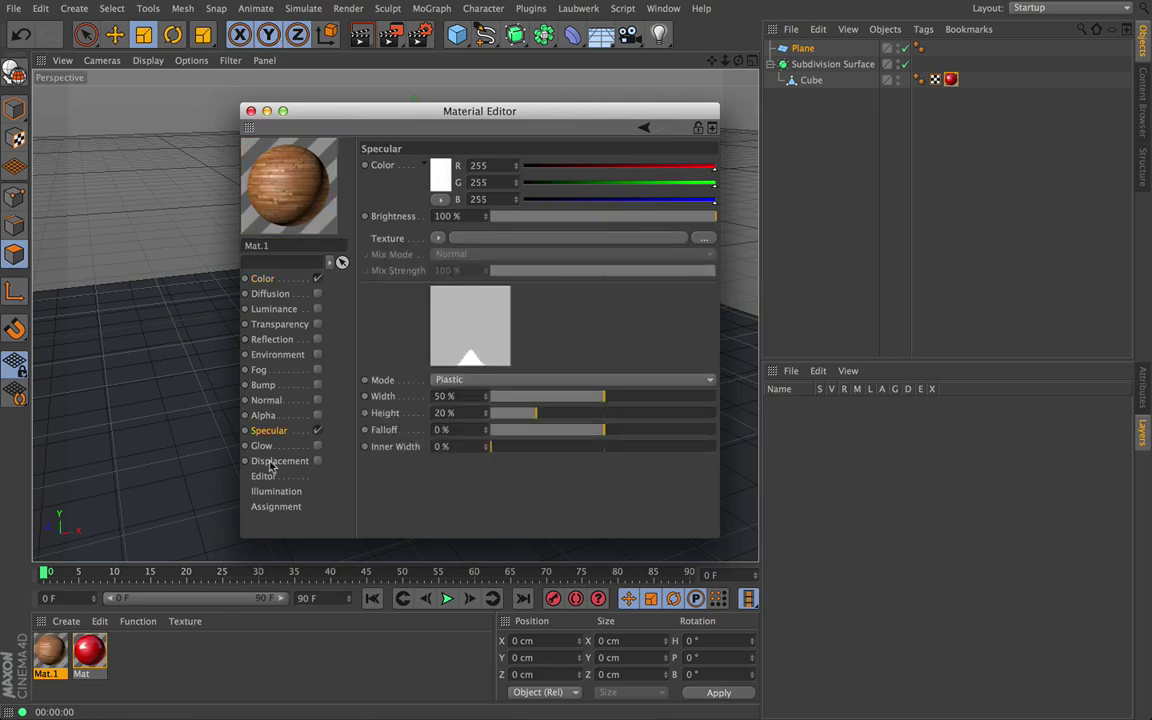
click(251, 111)
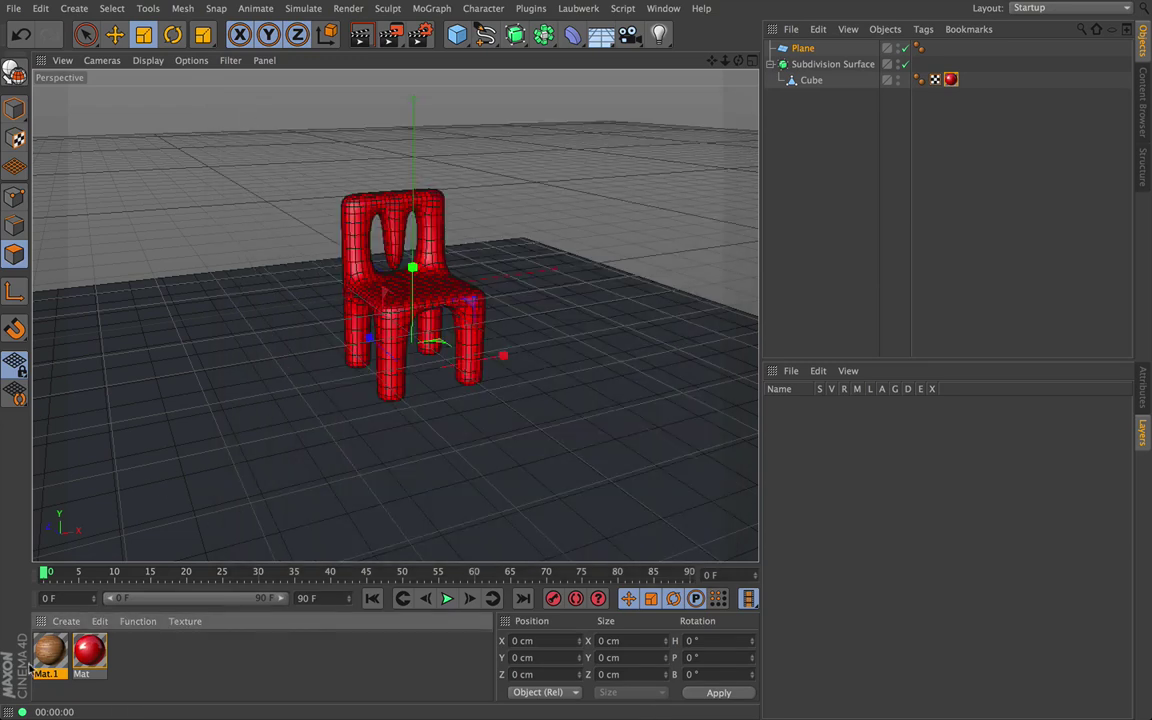
Apply the wood material to the floor Plane and render the perspective view from two angles.
drag(51, 655, 736, 78)
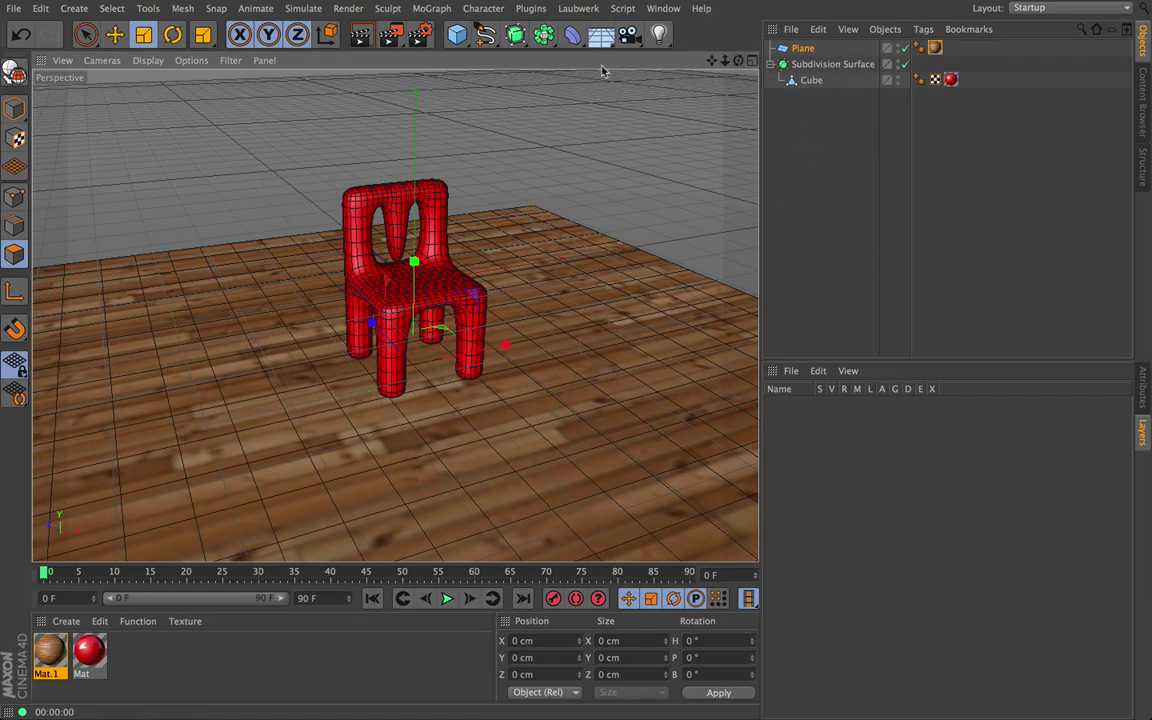
click(361, 36)
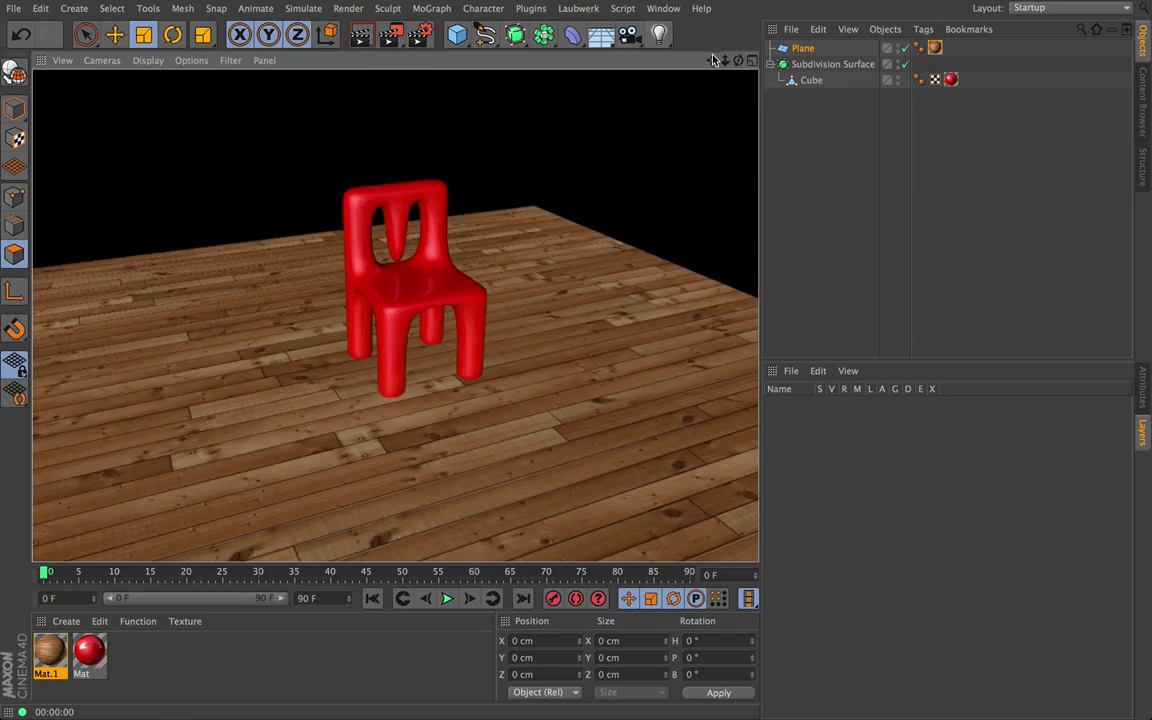
drag(712, 61, 746, 66)
alt+drag(395, 316, 360, 290)
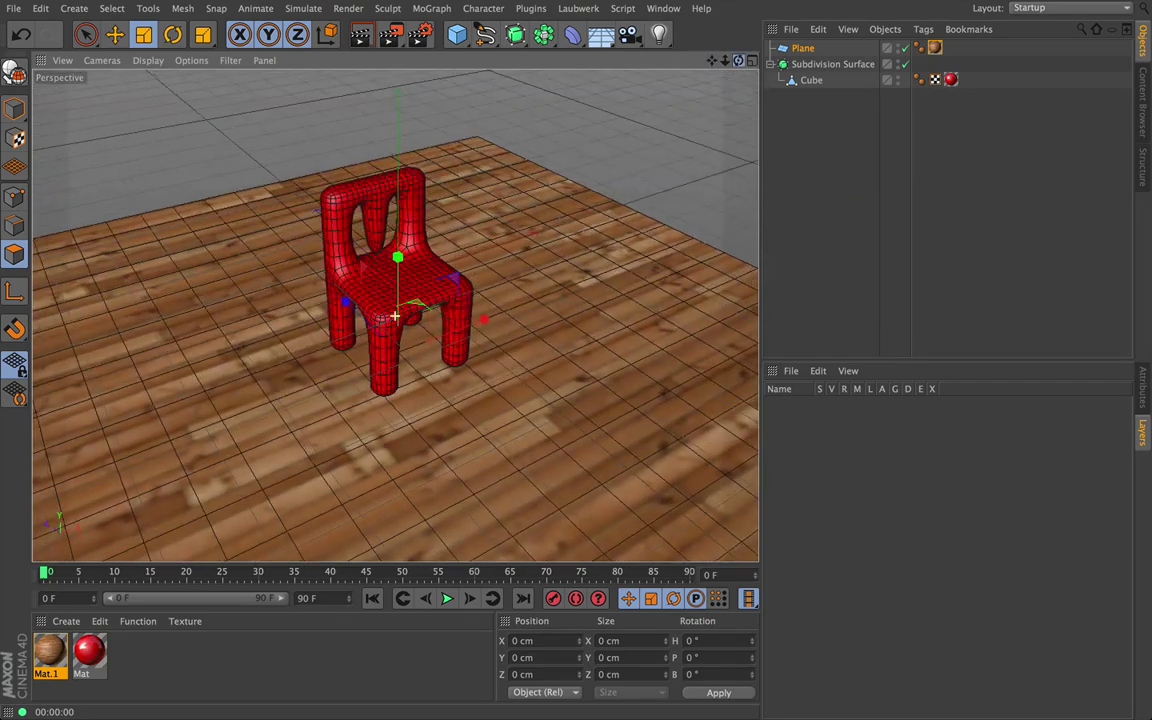
click(363, 36)
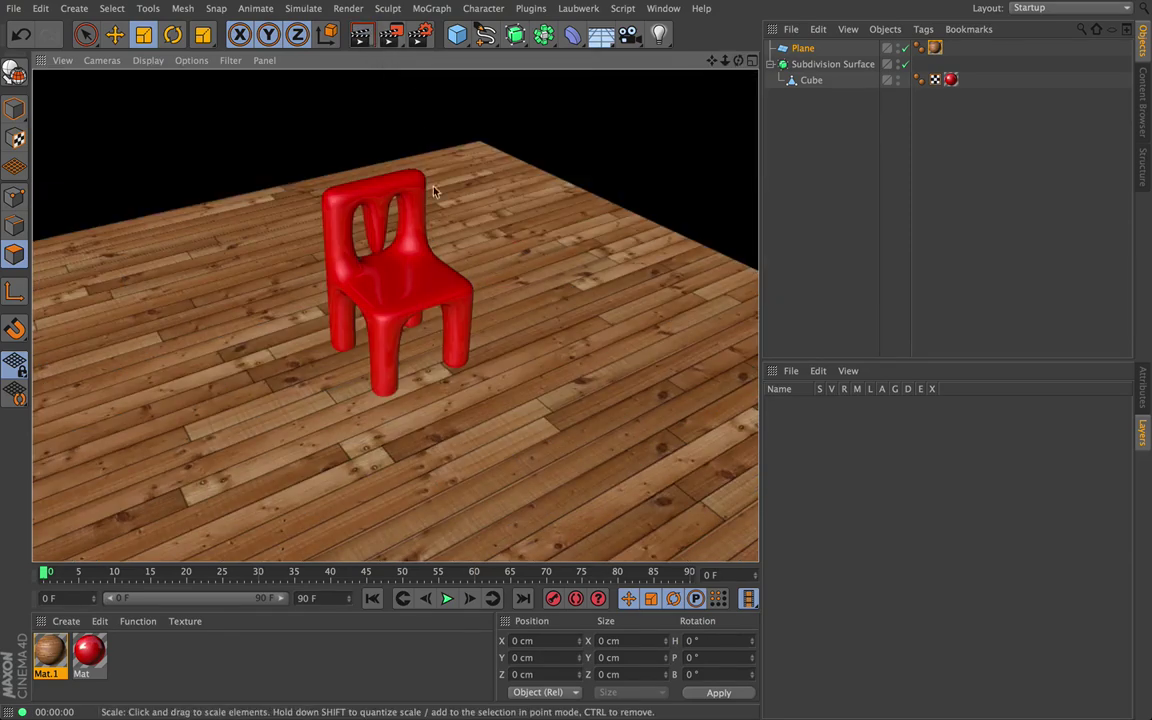
Add a light, raise it above the chair to about 319 cm on Y, and render the view.
drag(740, 61, 738, 28)
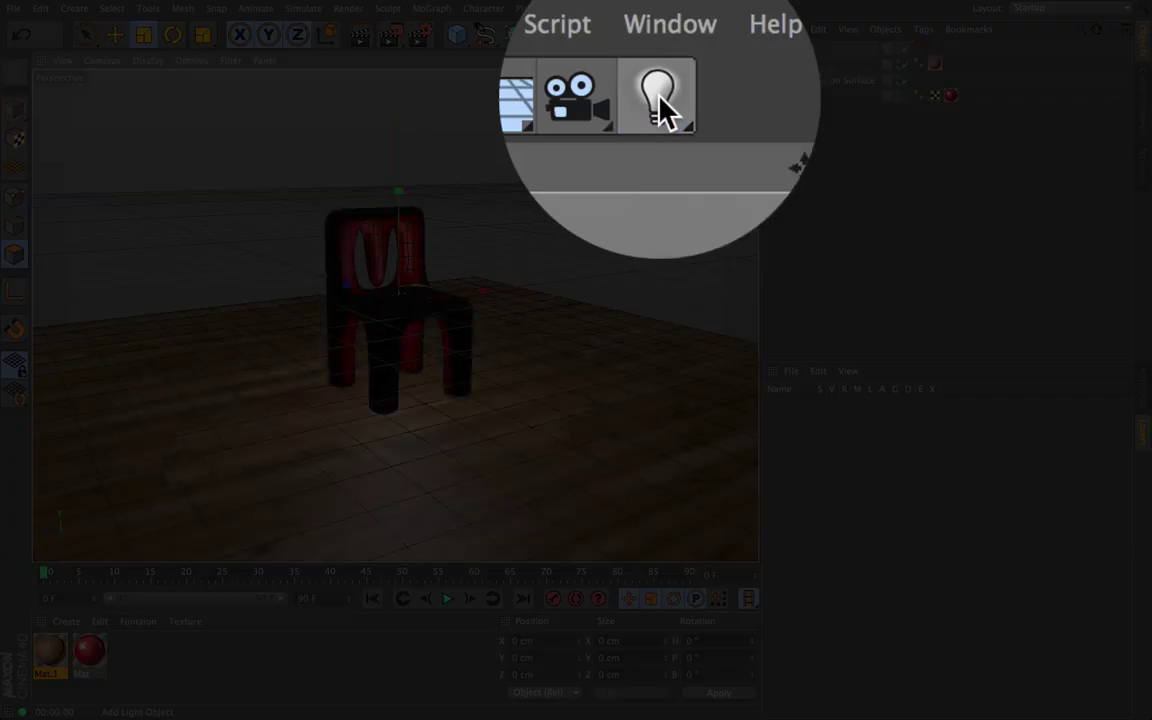
click(657, 33)
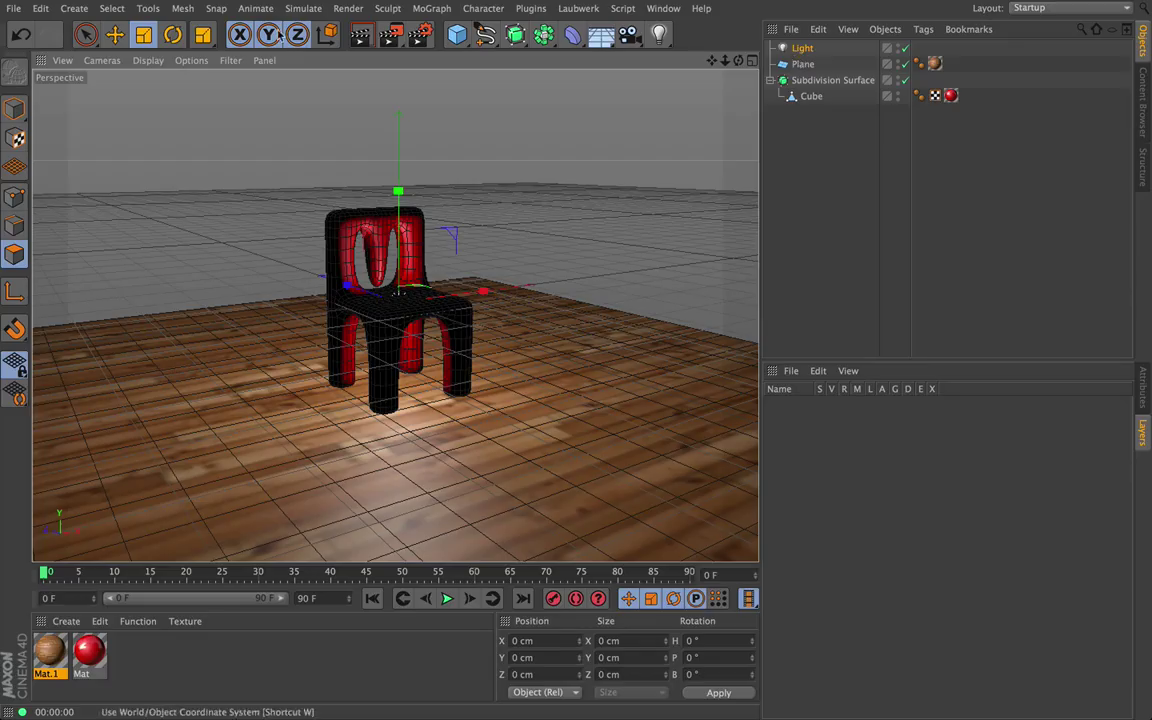
click(114, 34)
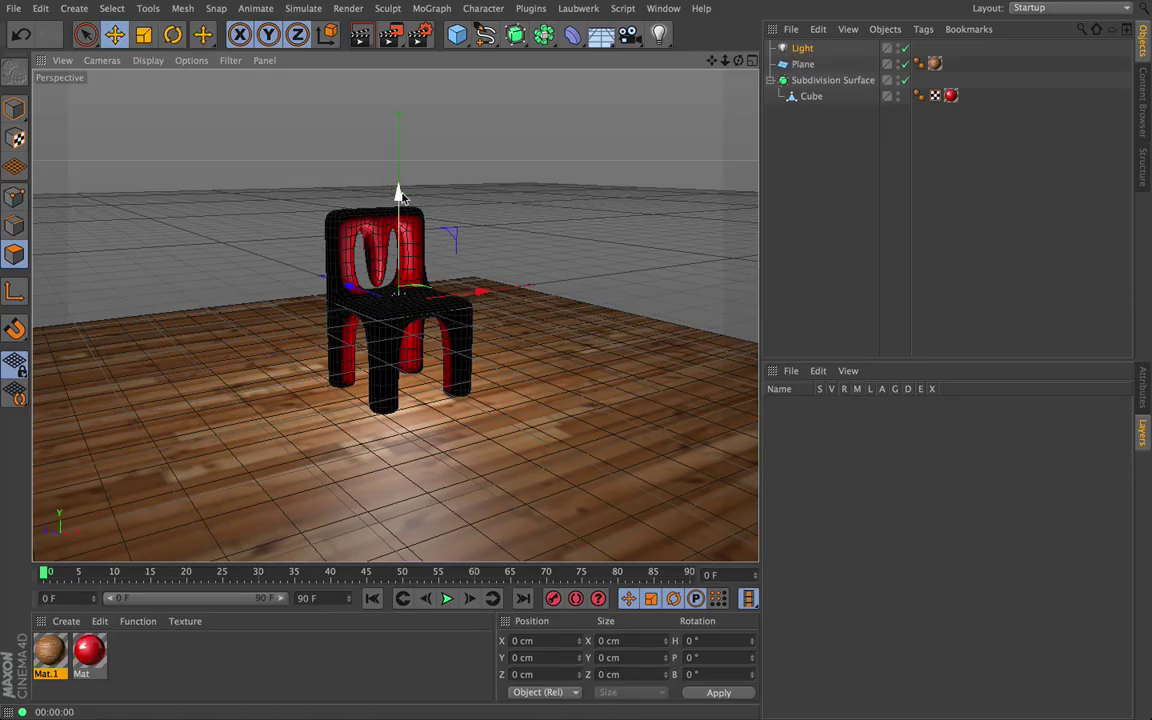
mouse_move(399, 188)
mouse_down()
mouse_move(425, 255)
mouse_move(407, 198)
mouse_up()
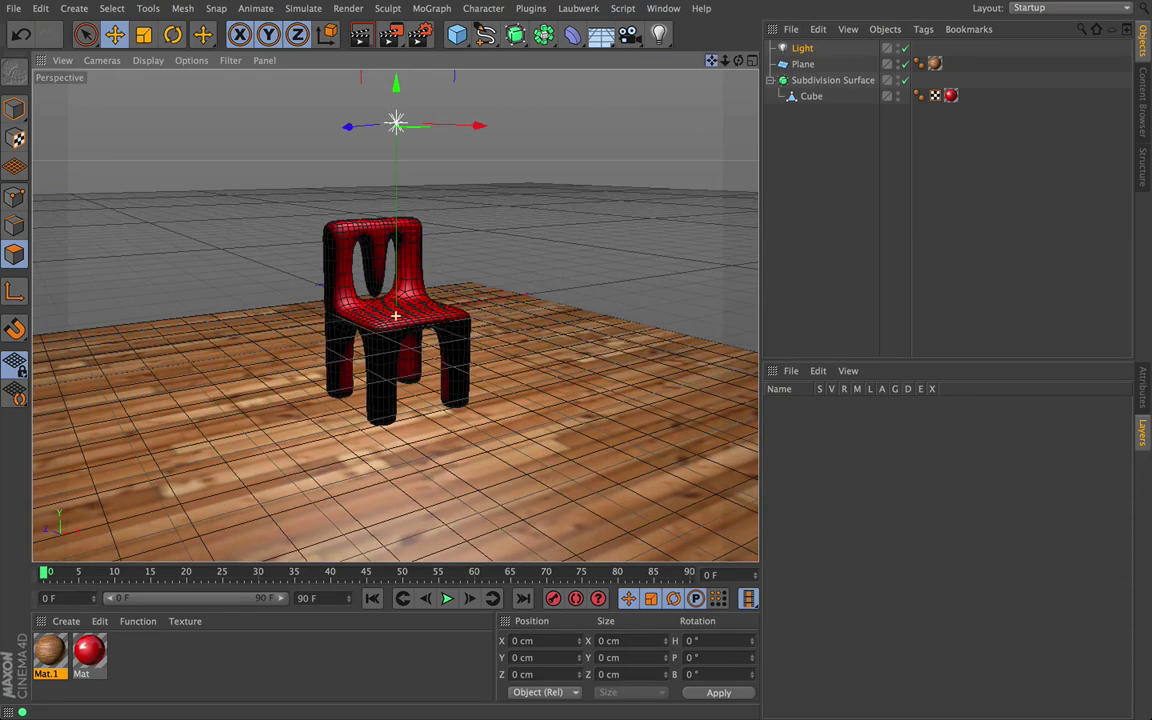
click(362, 35)
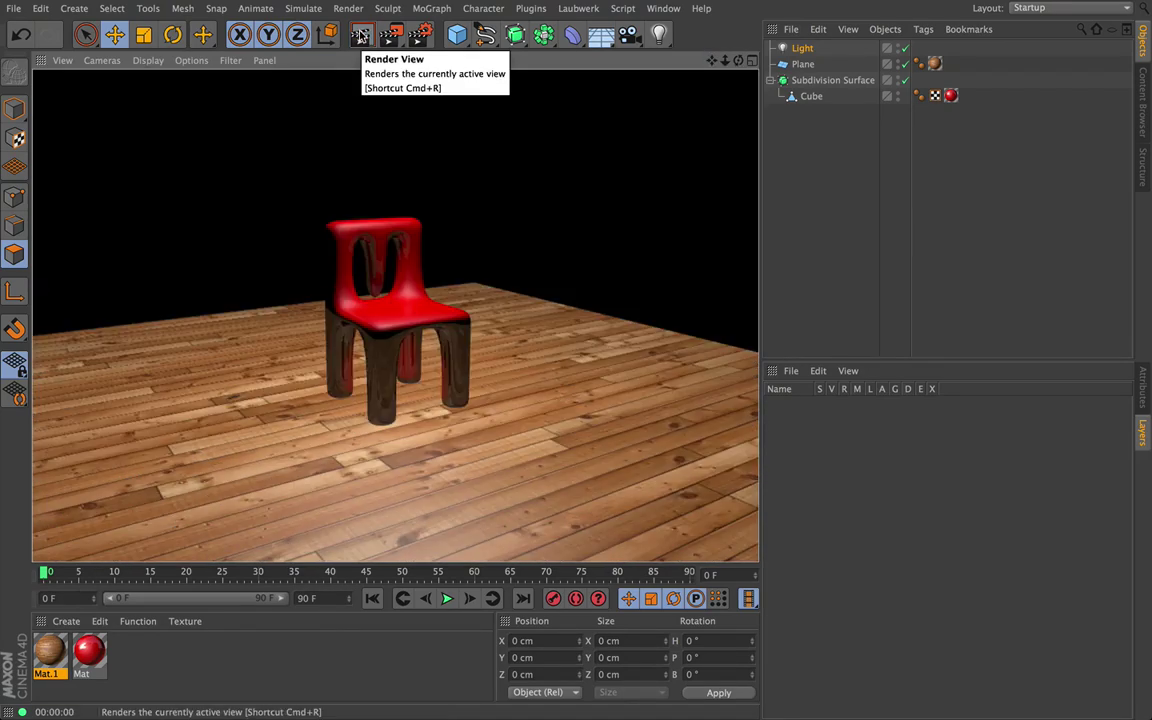
drag(738, 61, 721, 86)
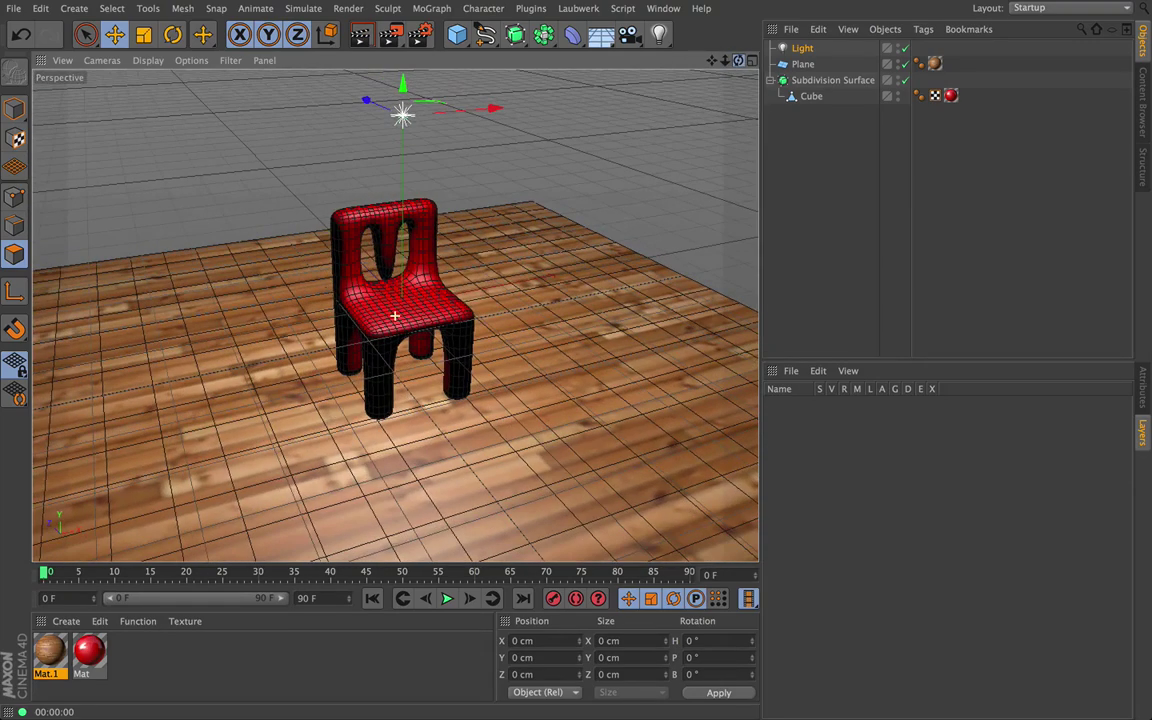
Change the light's type to Spot in its general attributes.
click(798, 48)
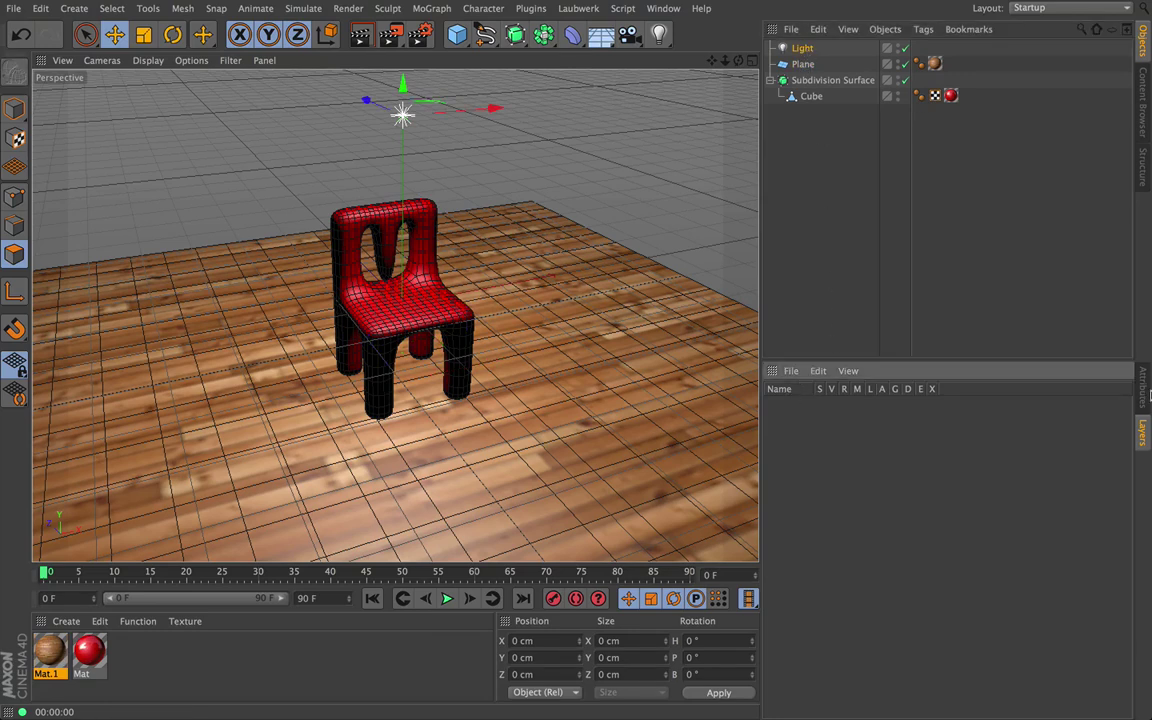
click(1140, 385)
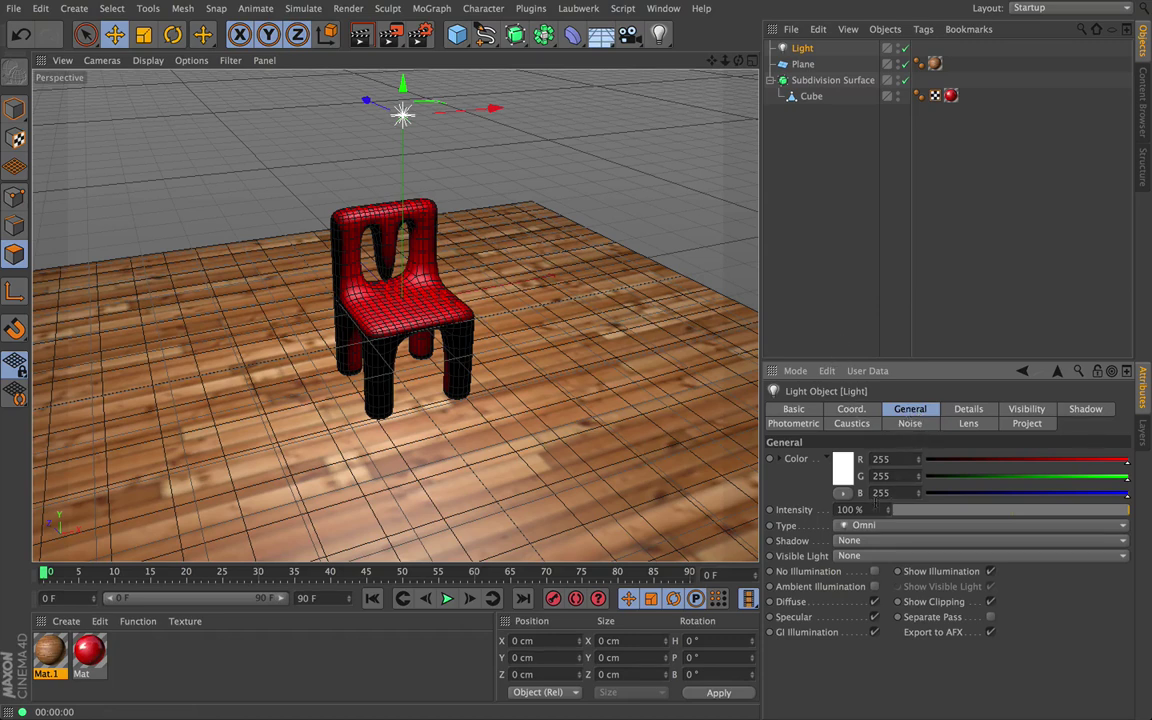
scroll(864, 530, down, 1)
click(864, 530)
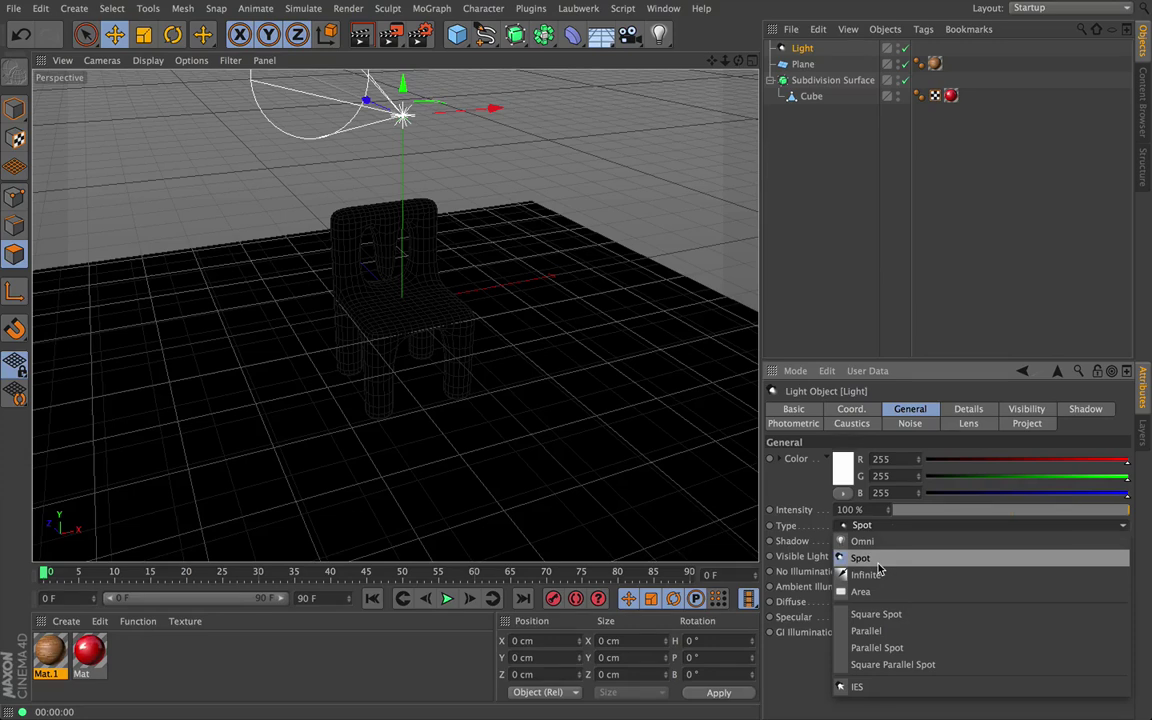
click(879, 564)
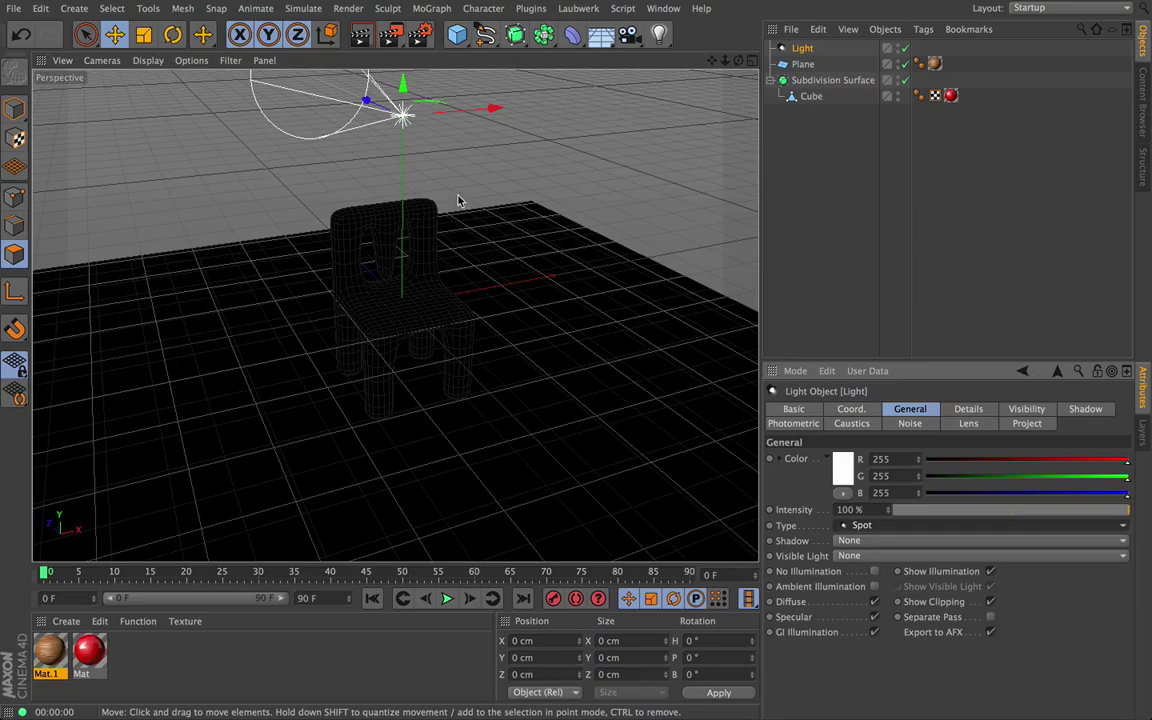
Rotate the spot light to a pitch of about -89° so it points down at the chair.
drag(712, 61, 712, 149)
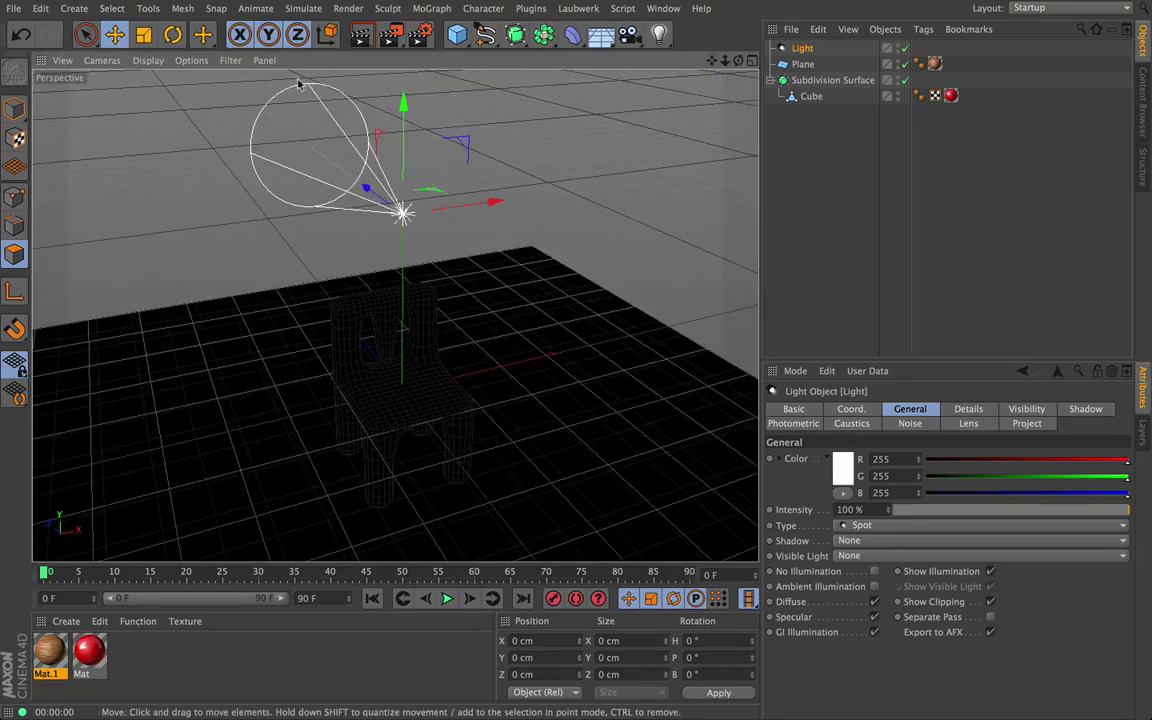
click(172, 35)
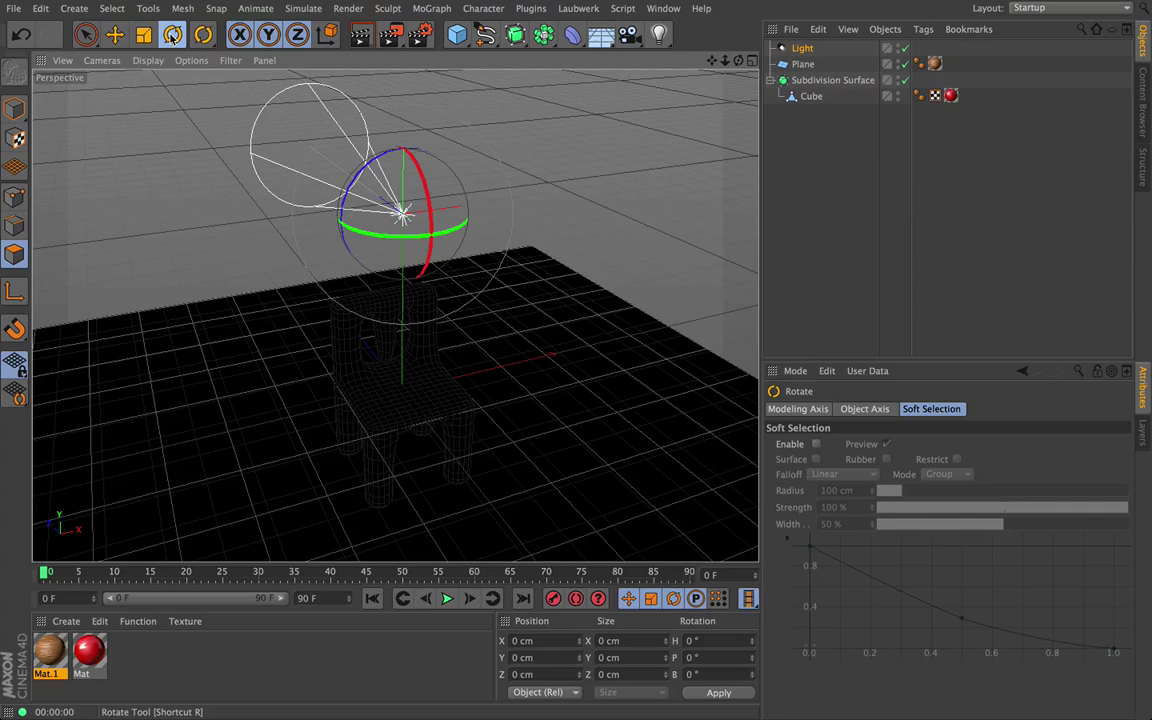
drag(386, 170, 394, 62)
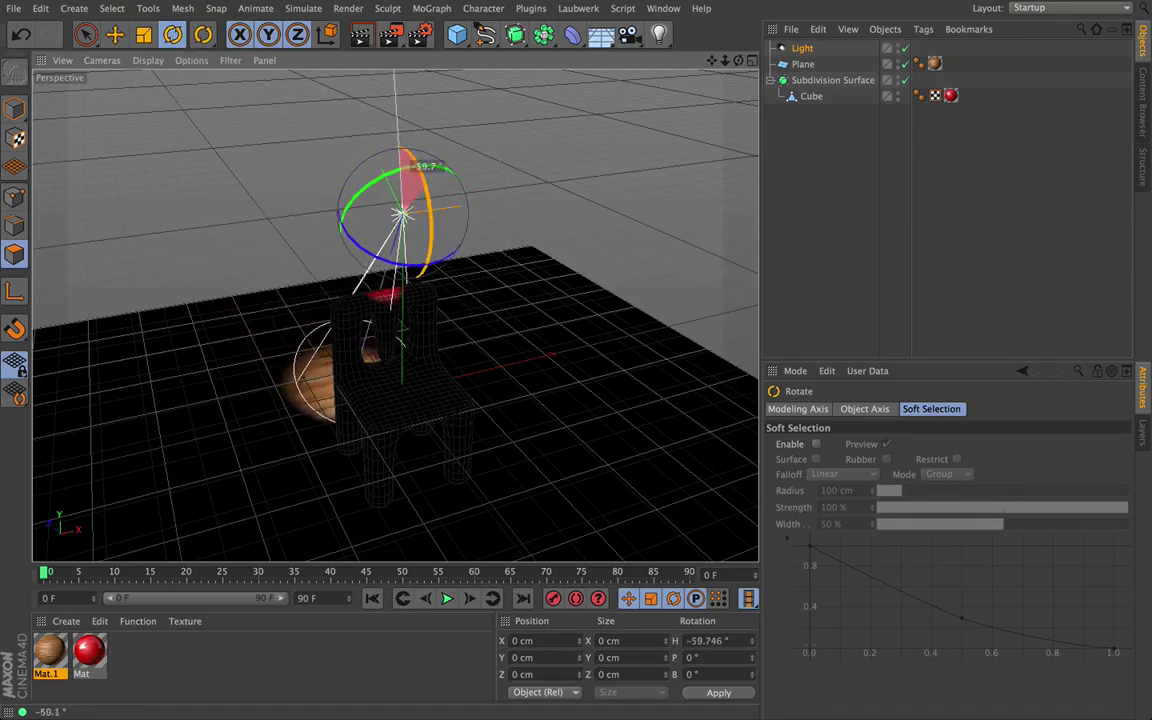
drag(425, 168, 368, 85)
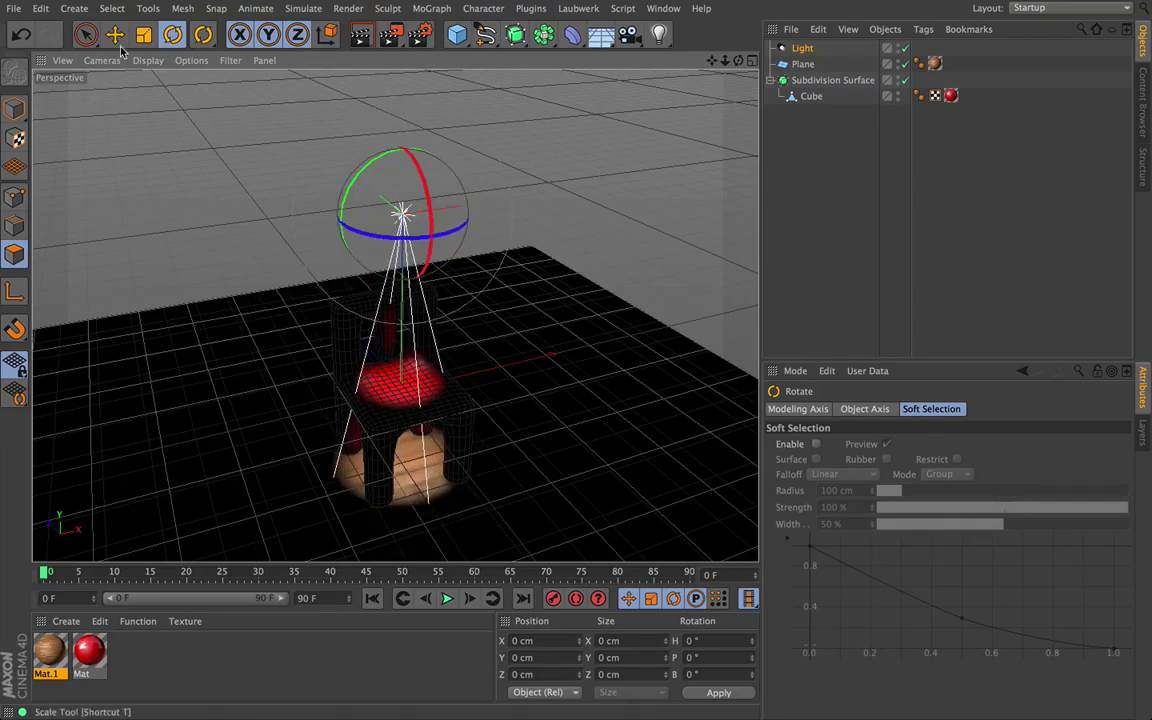
Switch to model mode and widen the spot light's cone until it covers the chair and most of the surrounding floor.
click(16, 109)
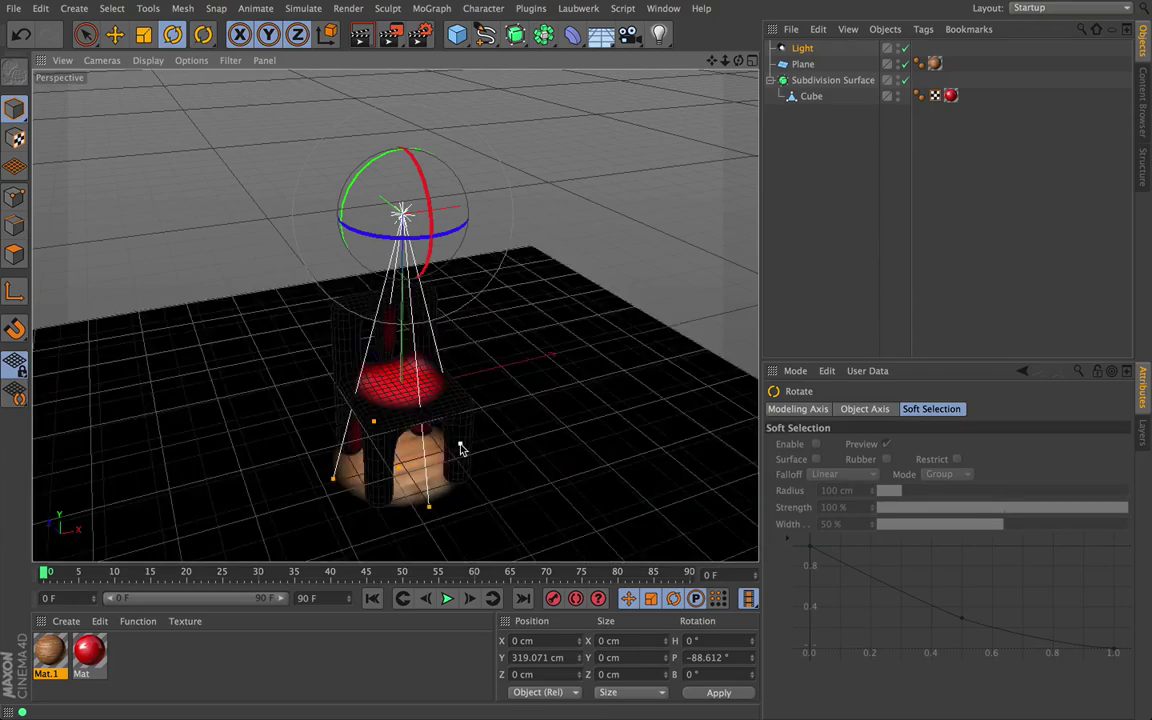
drag(460, 448, 743, 401)
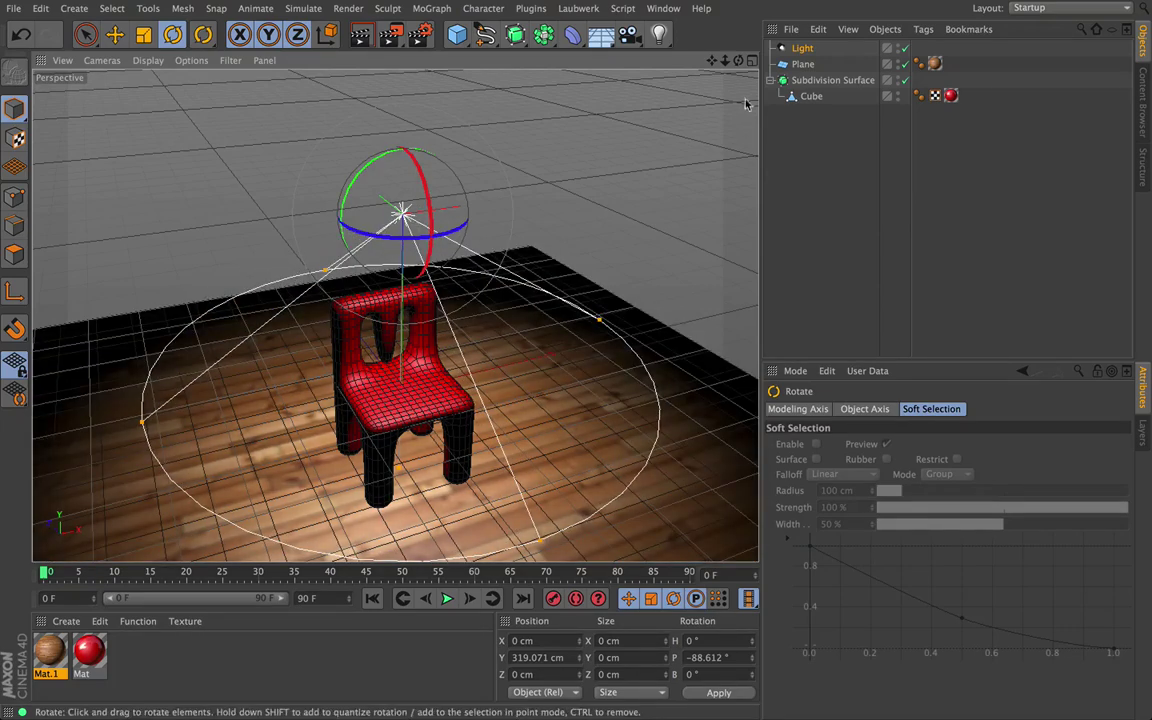
drag(712, 60, 713, 36)
drag(395, 316, 395, 256)
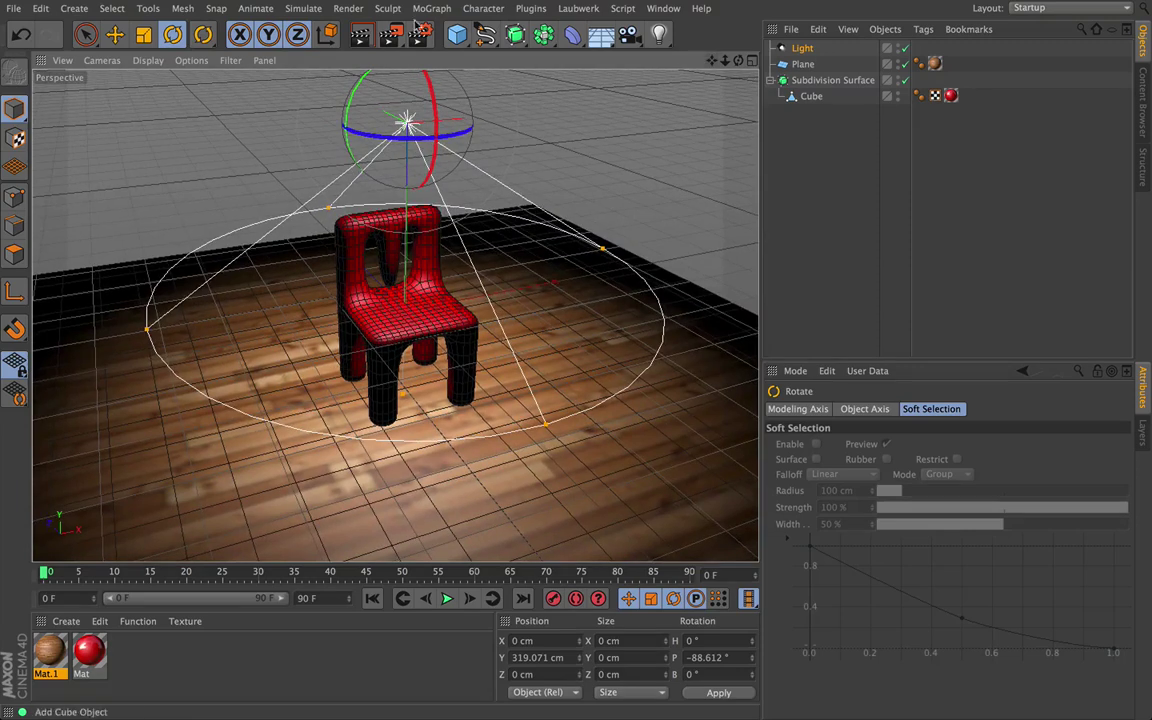
Render the view of the spot-lit chair from two different angles.
click(362, 36)
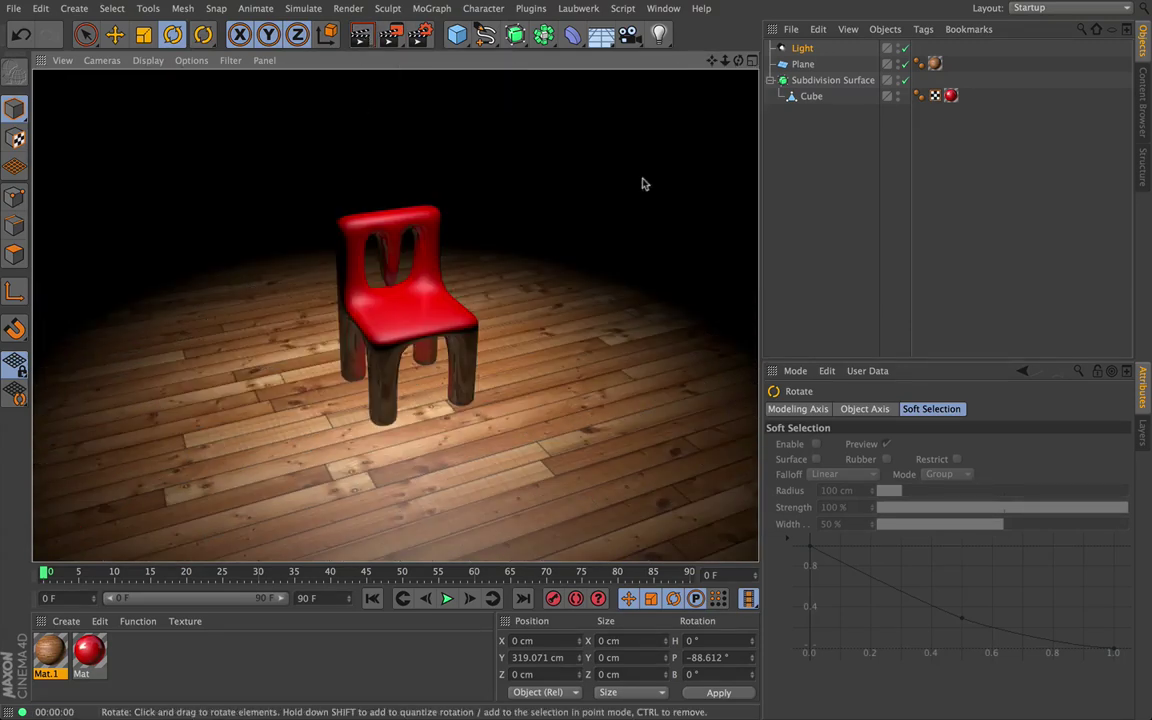
drag(731, 70, 735, 67)
click(362, 36)
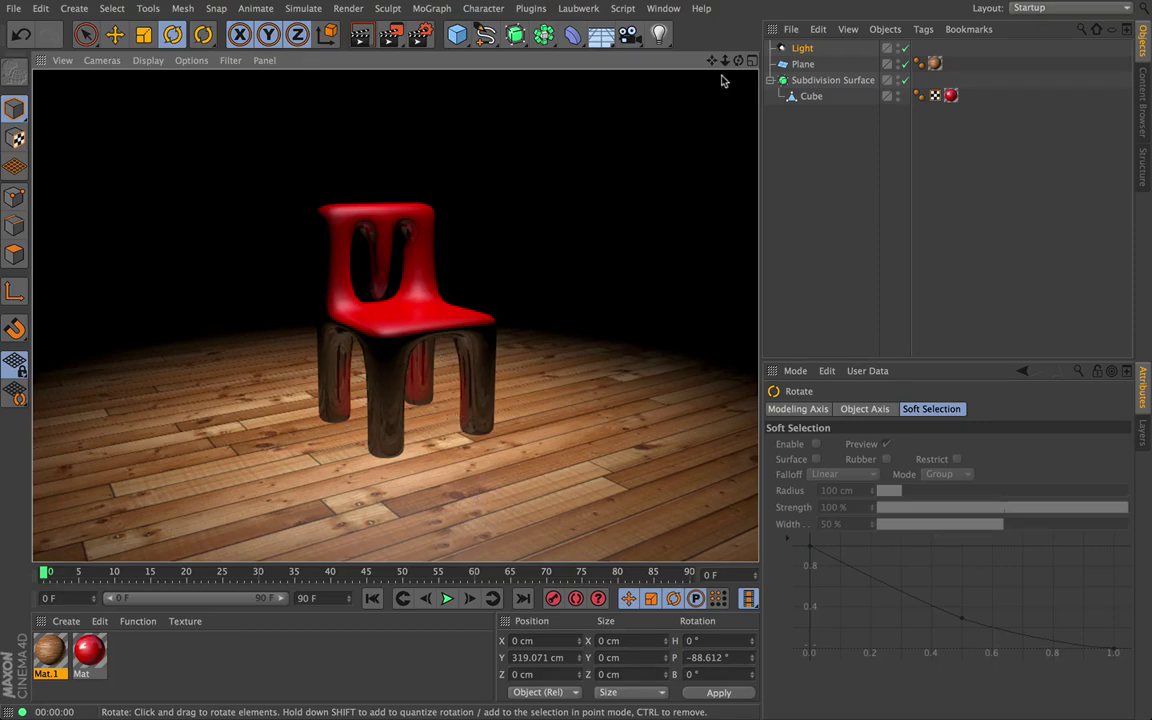
drag(738, 60, 744, 60)
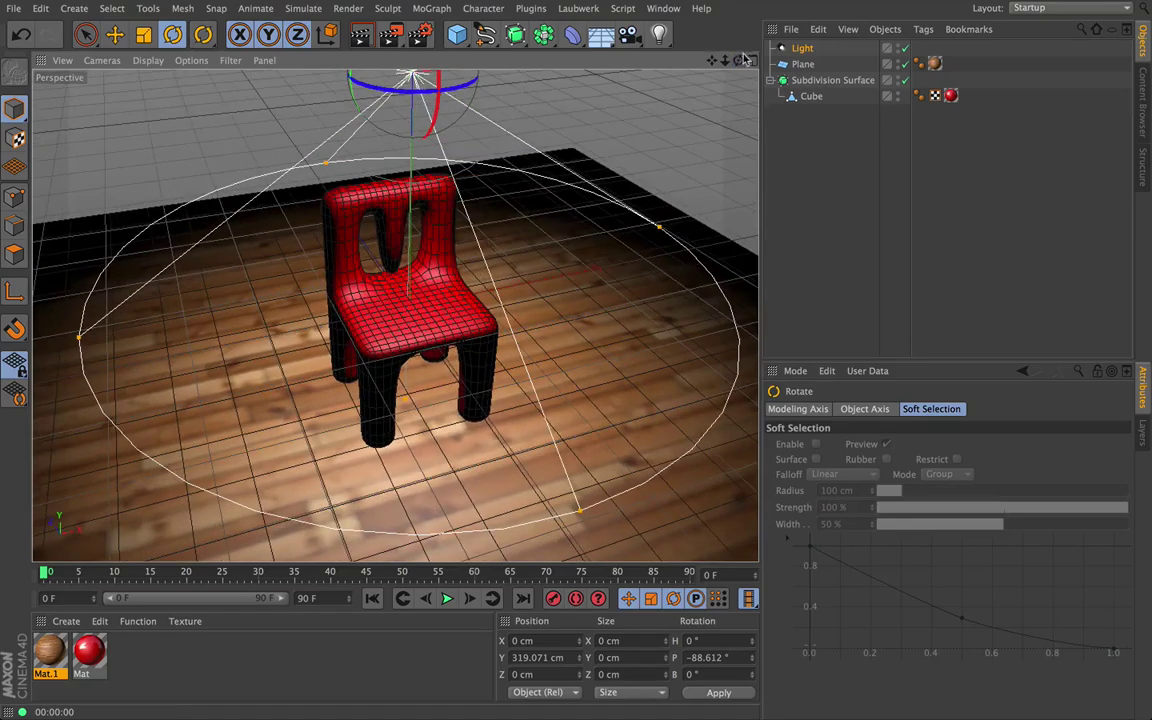
Set the spot light's shadow to Shadow Maps (Soft) and render the view.
click(802, 49)
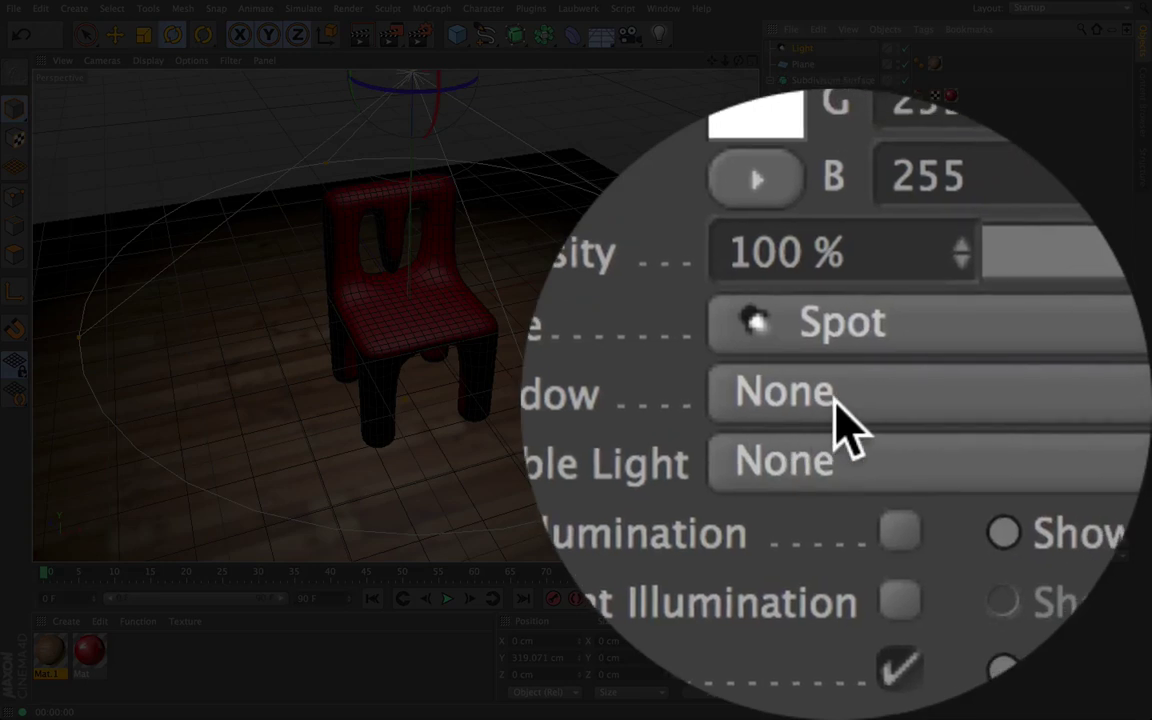
click(835, 402)
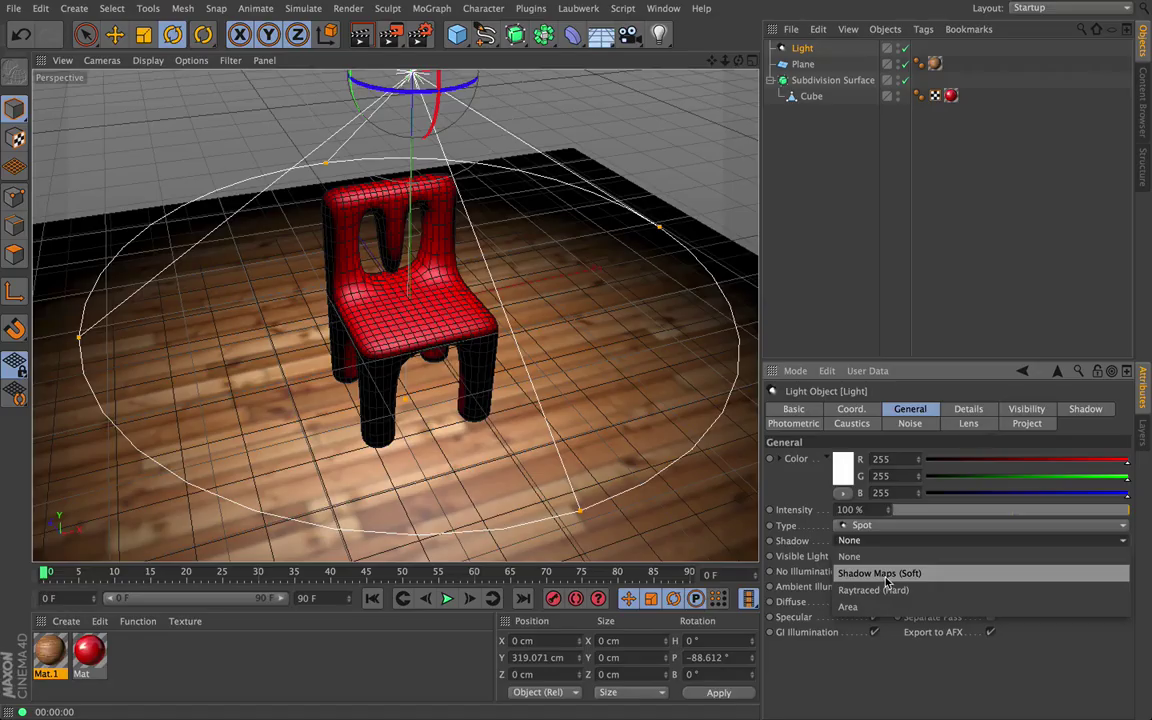
click(885, 574)
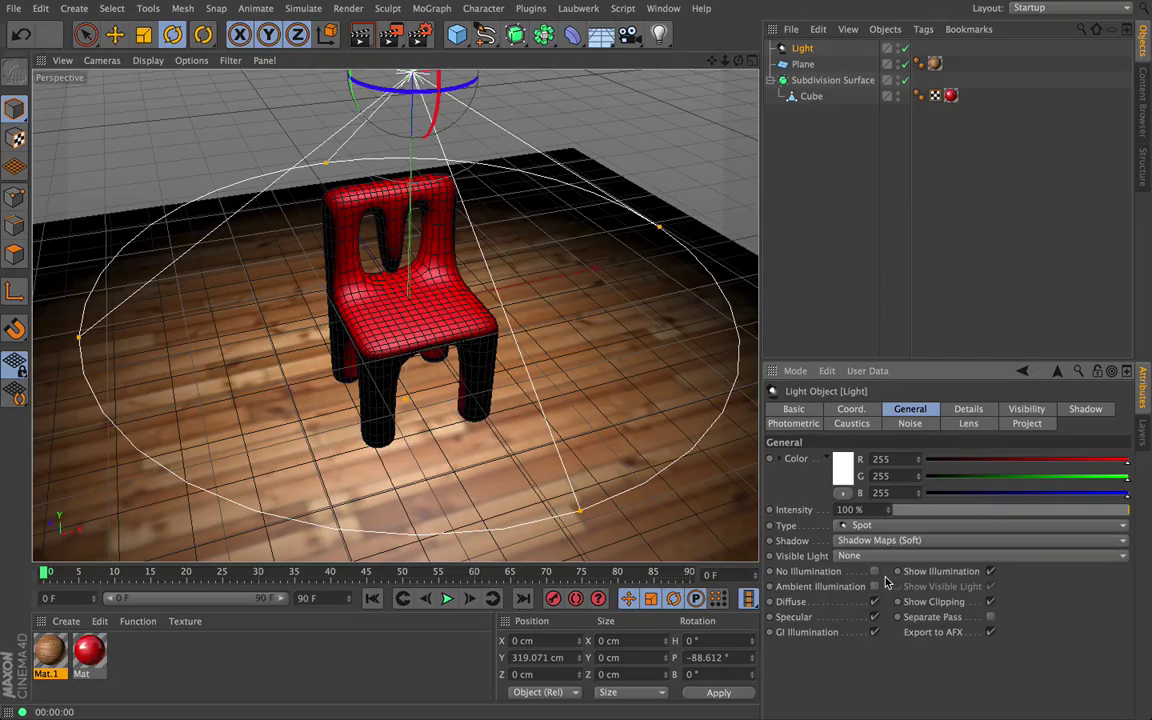
click(361, 36)
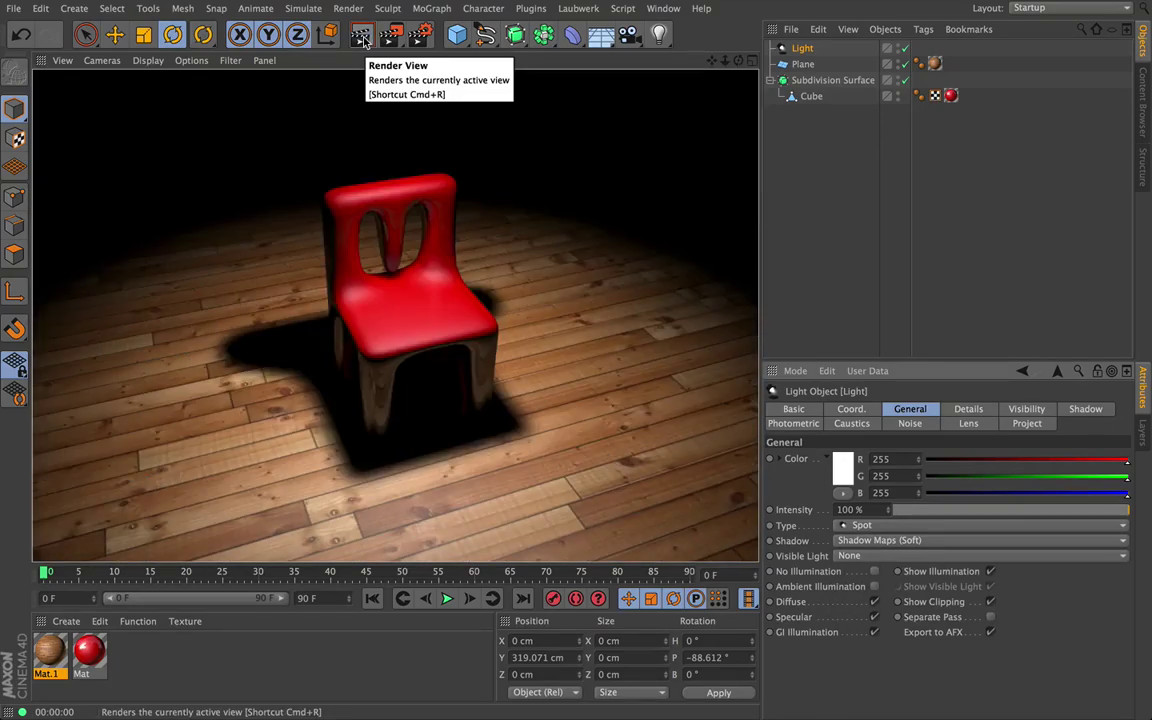
Render the chair and its soft shadow from a lower angle and from the opposite side.
drag(735, 63, 664, 55)
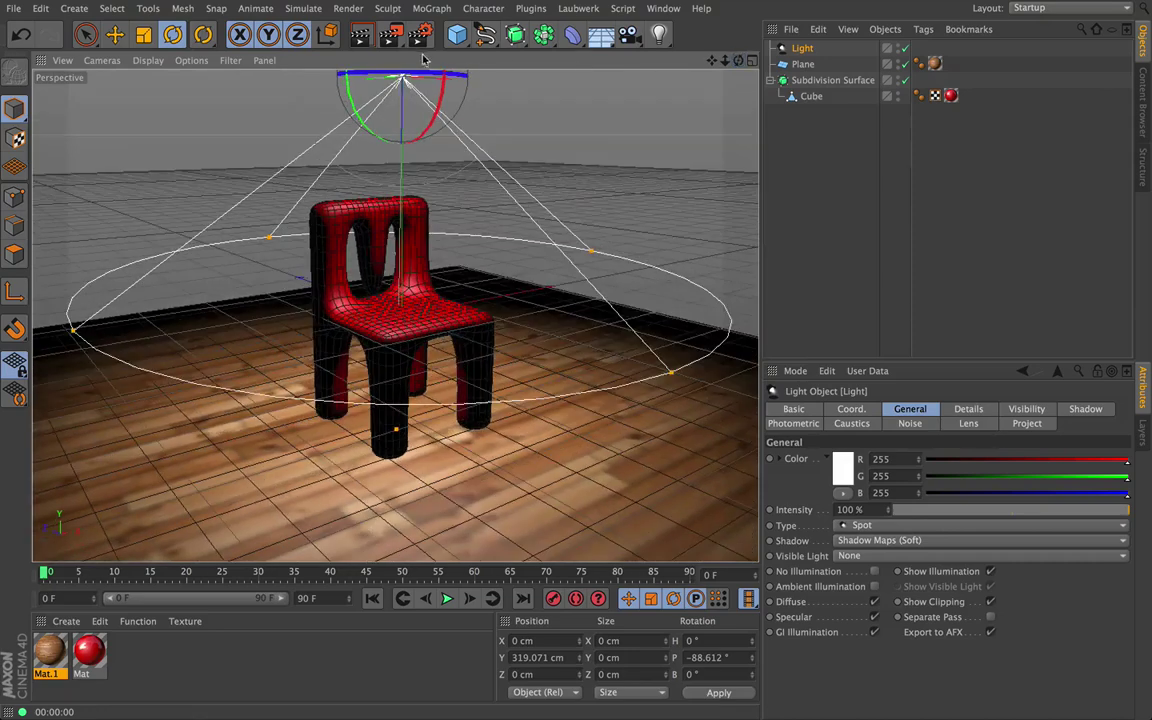
click(371, 38)
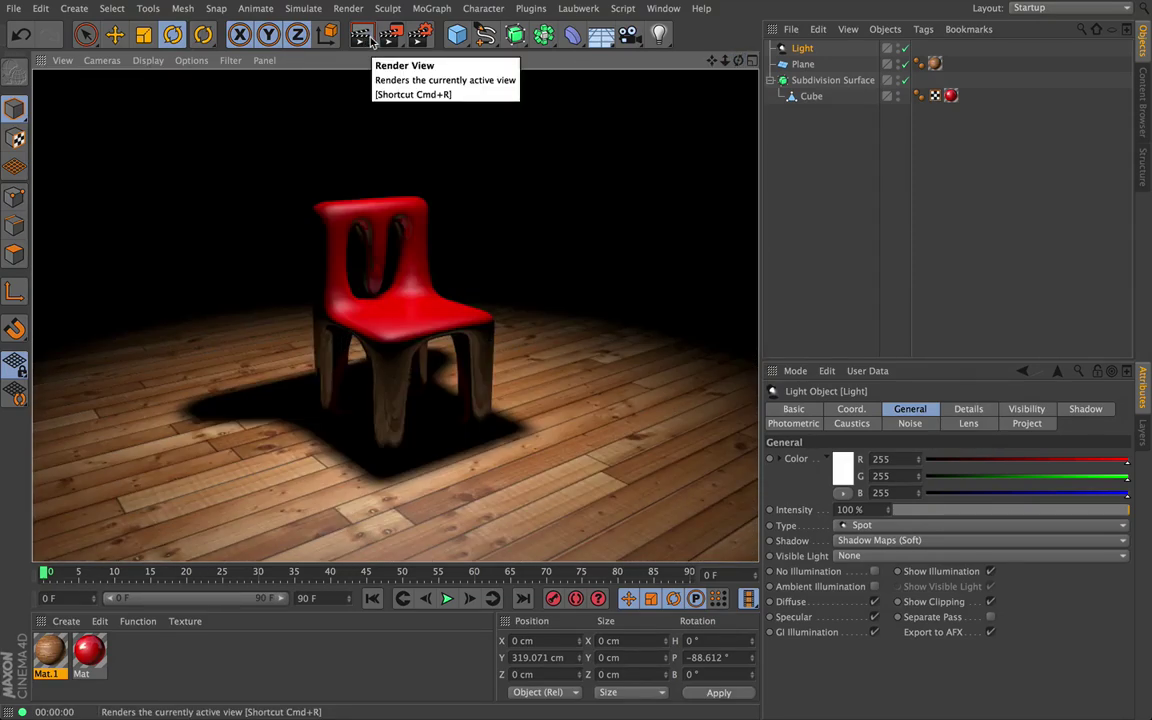
drag(738, 61, 664, 54)
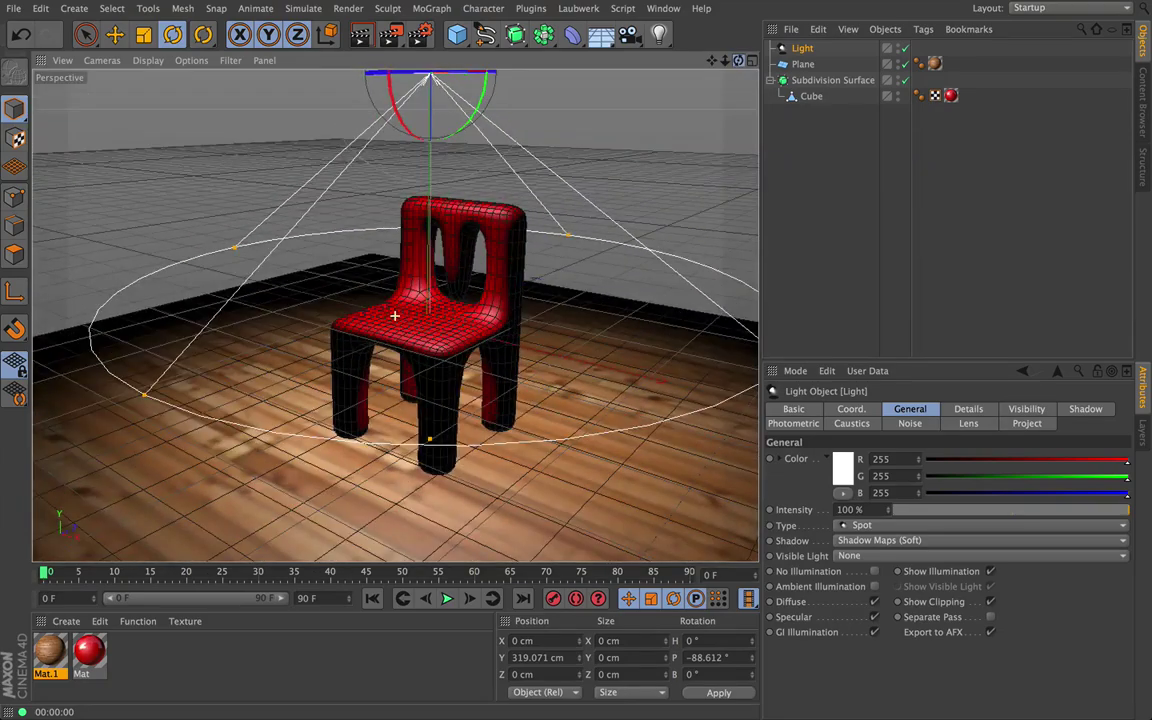
click(365, 36)
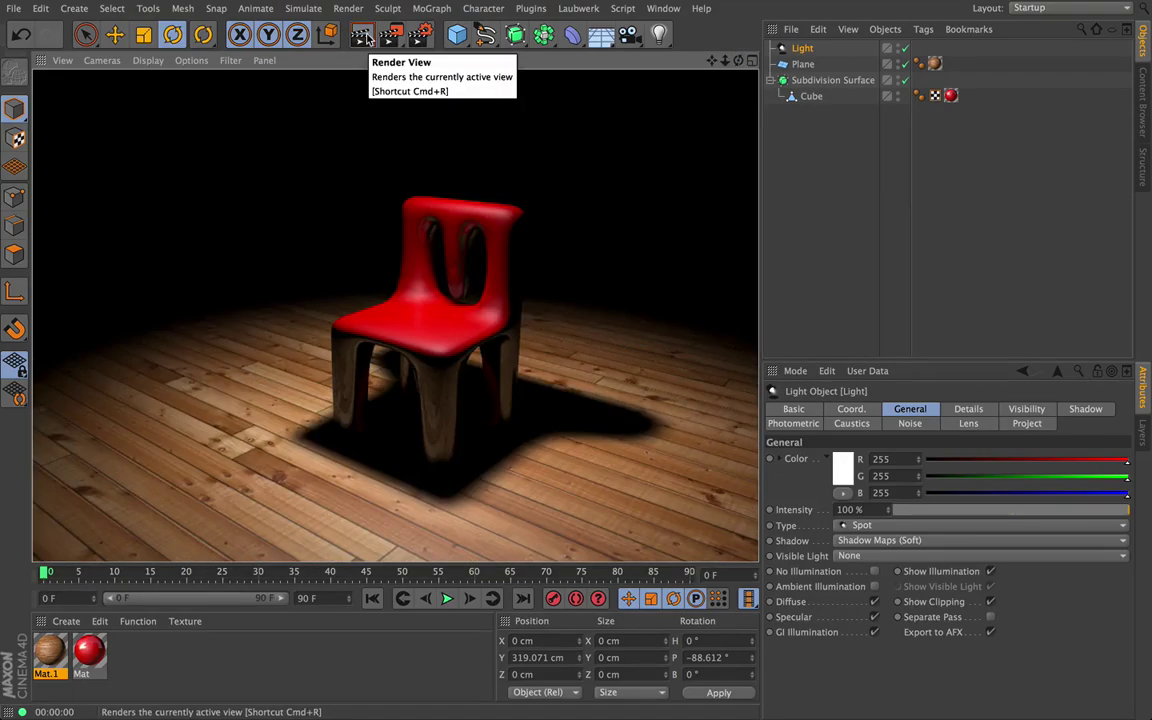
drag(726, 61, 664, 57)
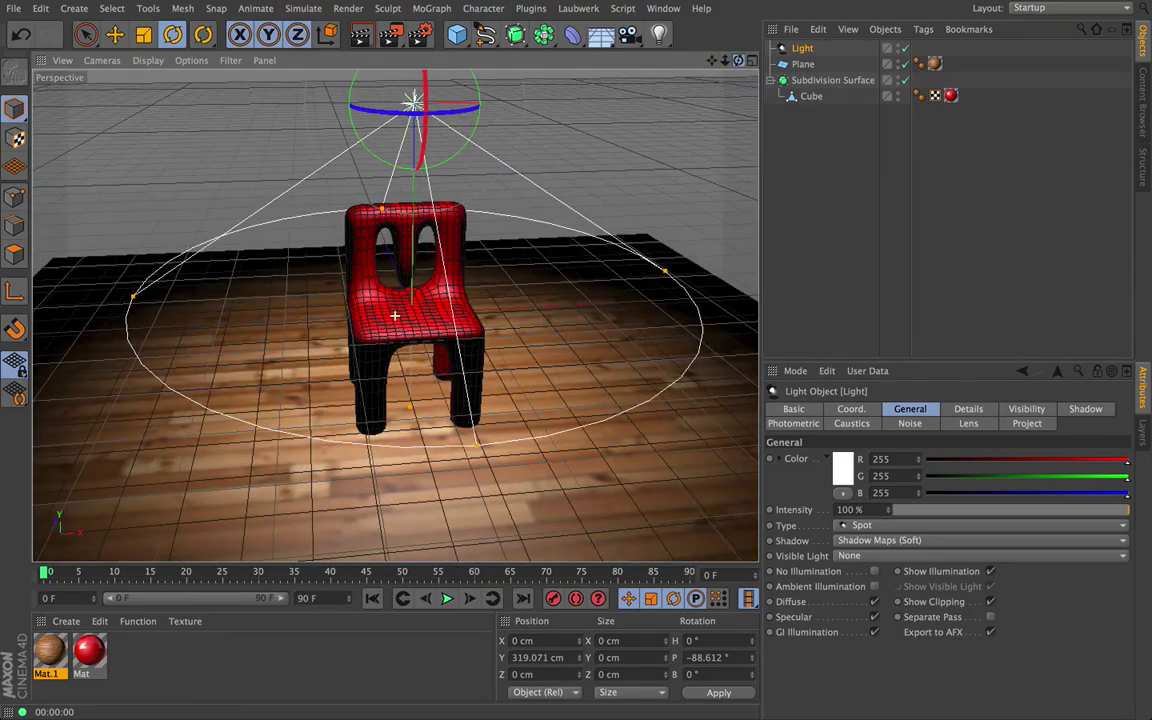
Add a cube, thin it to about 30 cm on X, move it to about -272 cm on X, and heighten it to about 456 cm.
click(456, 34)
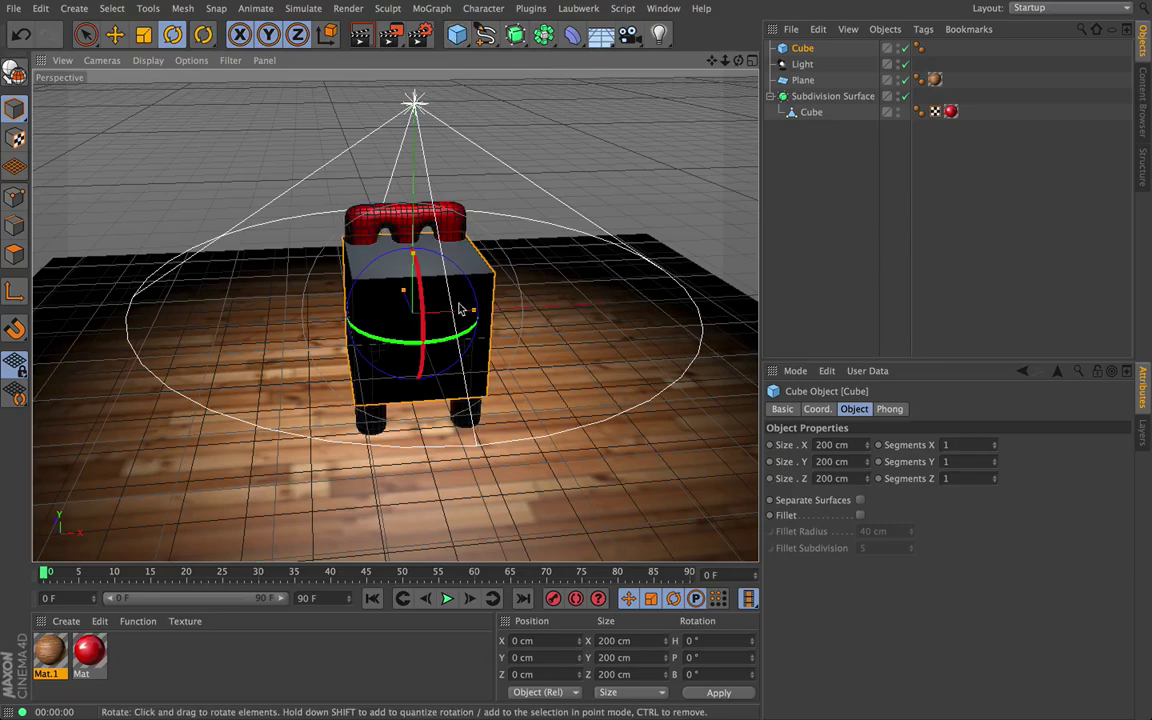
drag(474, 311, 421, 314)
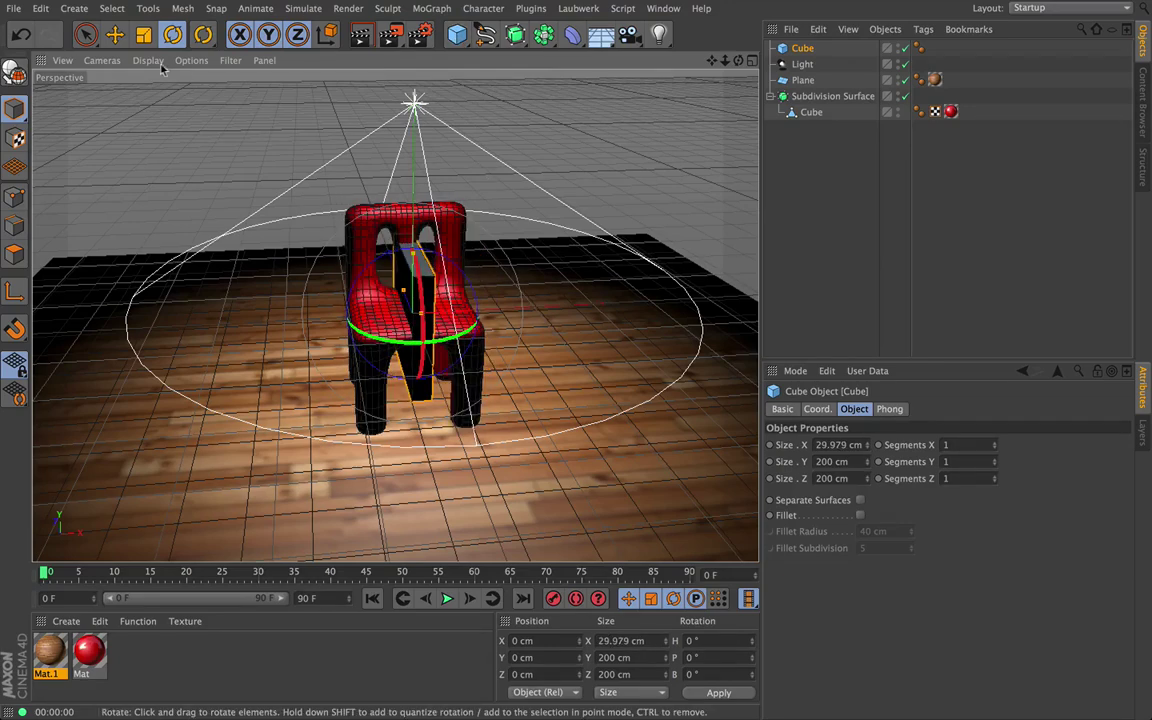
key(e)
drag(530, 319, 323, 308)
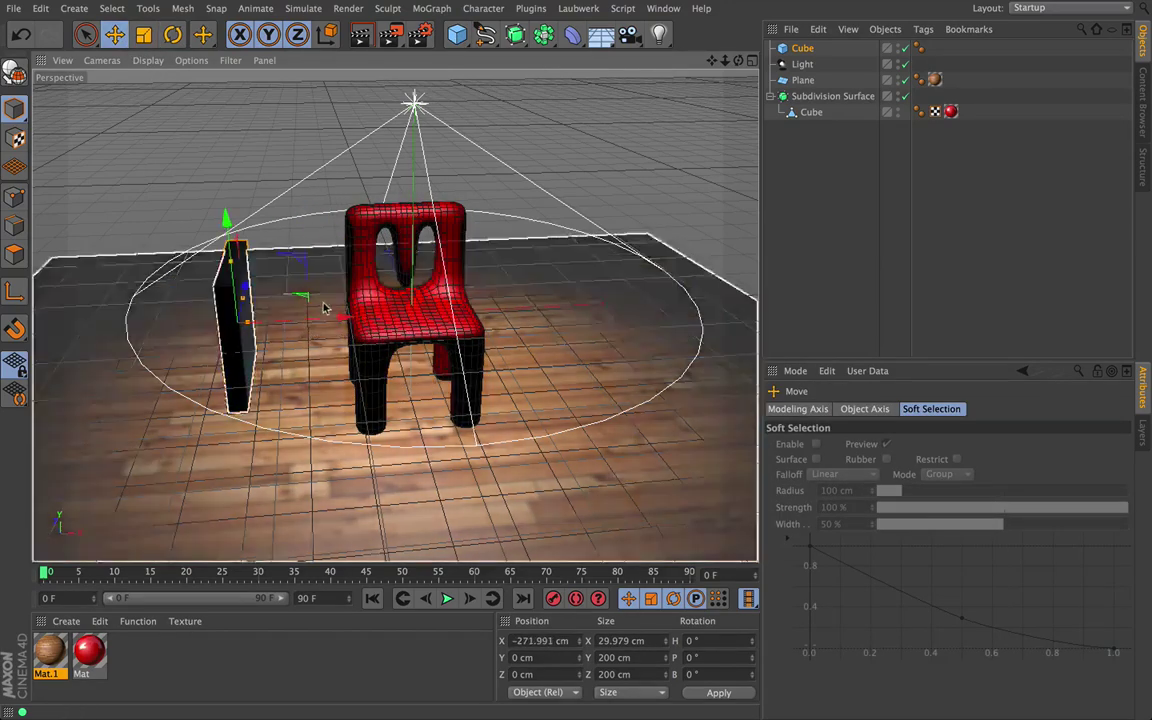
mouse_move(227, 218)
mouse_down()
mouse_move(228, 294)
mouse_move(228, 234)
mouse_up()
Render the chair with the cube wall from two angles, and delete the cube.
click(372, 38)
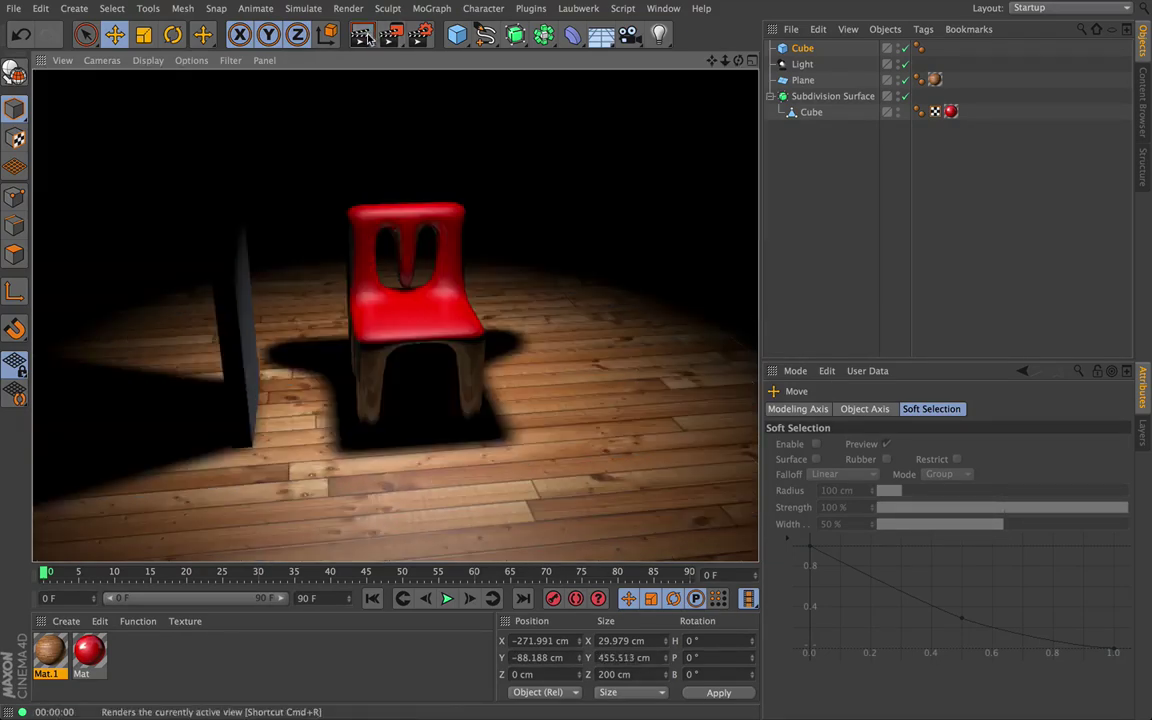
drag(738, 60, 655, 32)
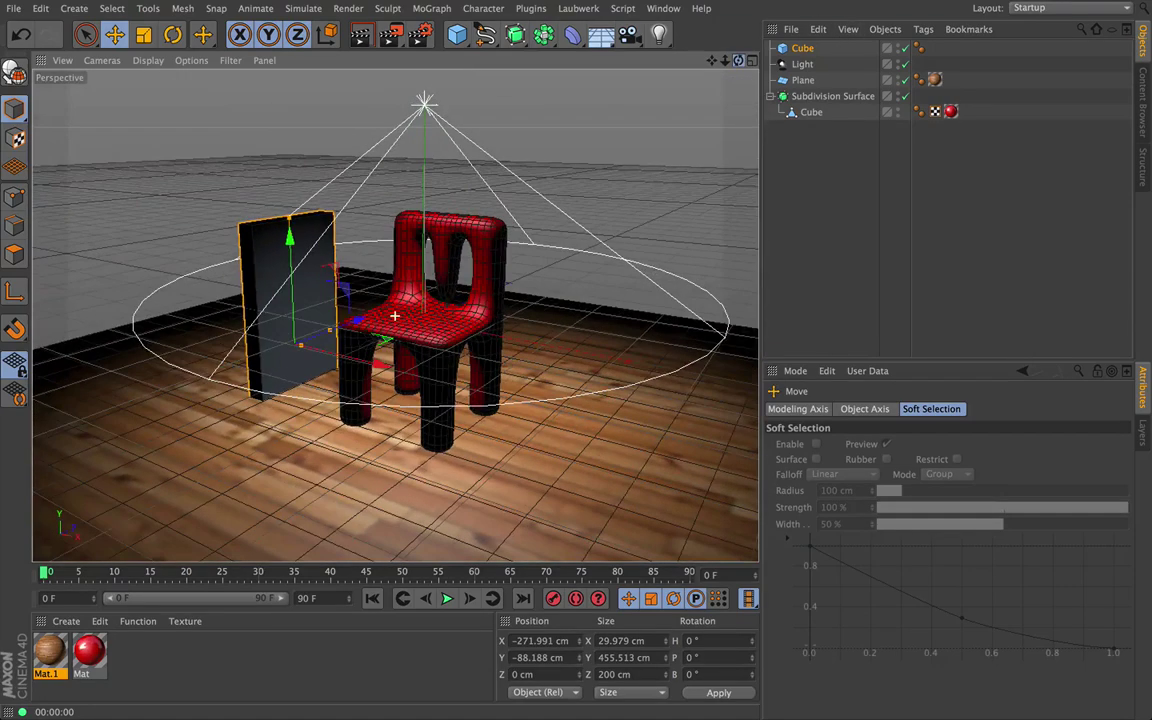
click(360, 36)
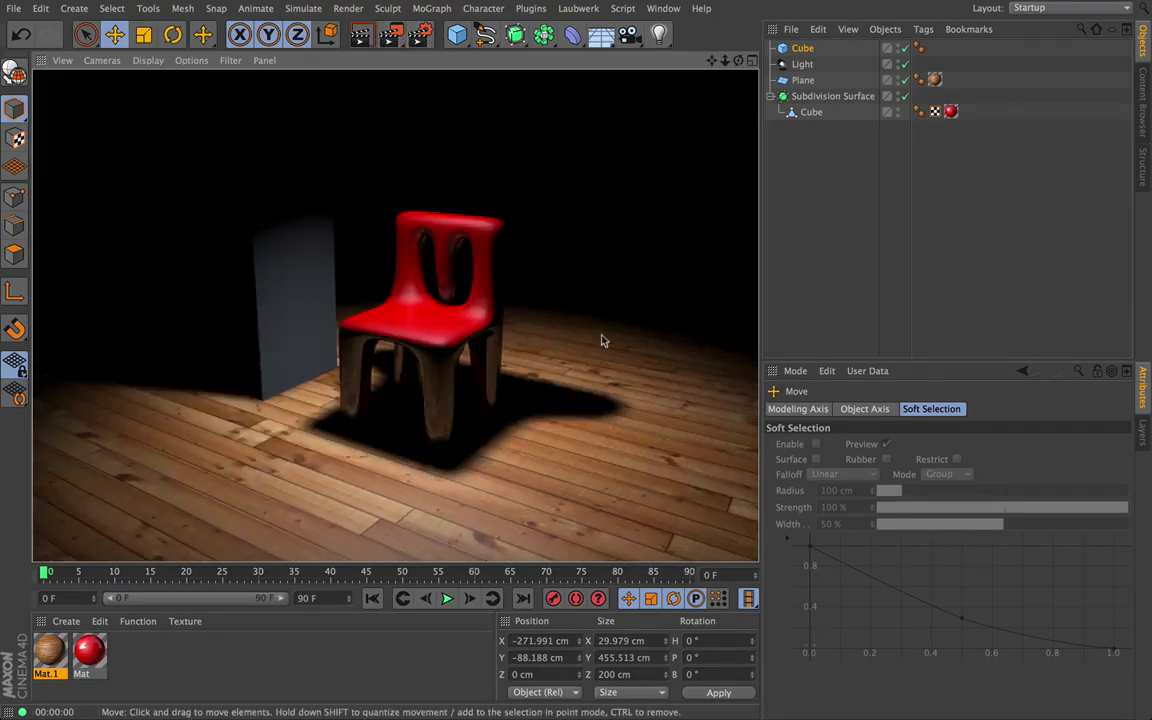
mouse_move(738, 62)
mouse_down()
mouse_move(845, 53)
mouse_move(740, 58)
mouse_up()
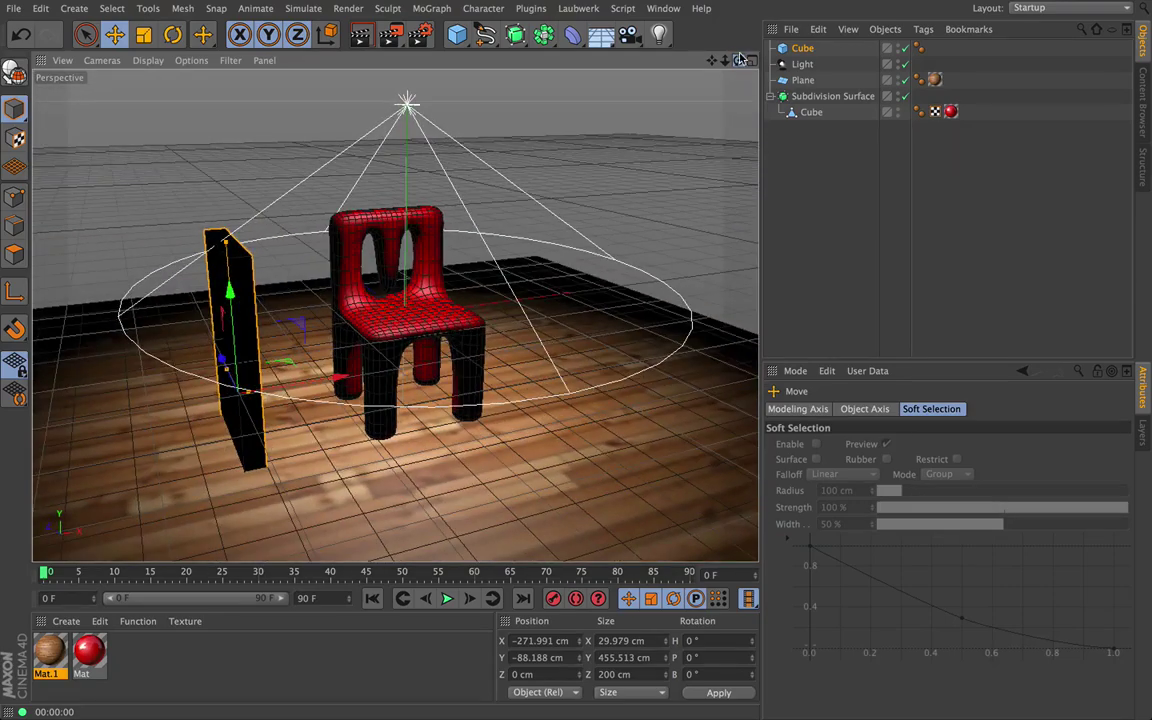
click(803, 48)
key(Delete)
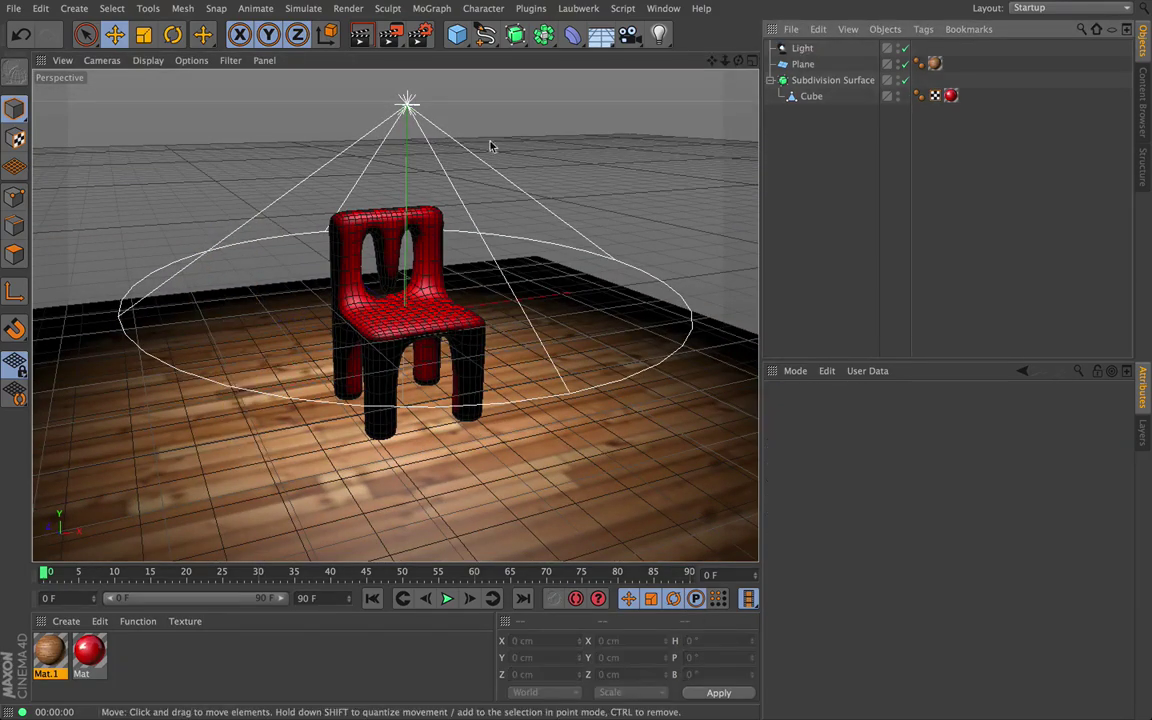
Duplicate the chair's Subdivision Surface, move the copy about 246 cm along X beside the original, and render the view.
click(810, 82)
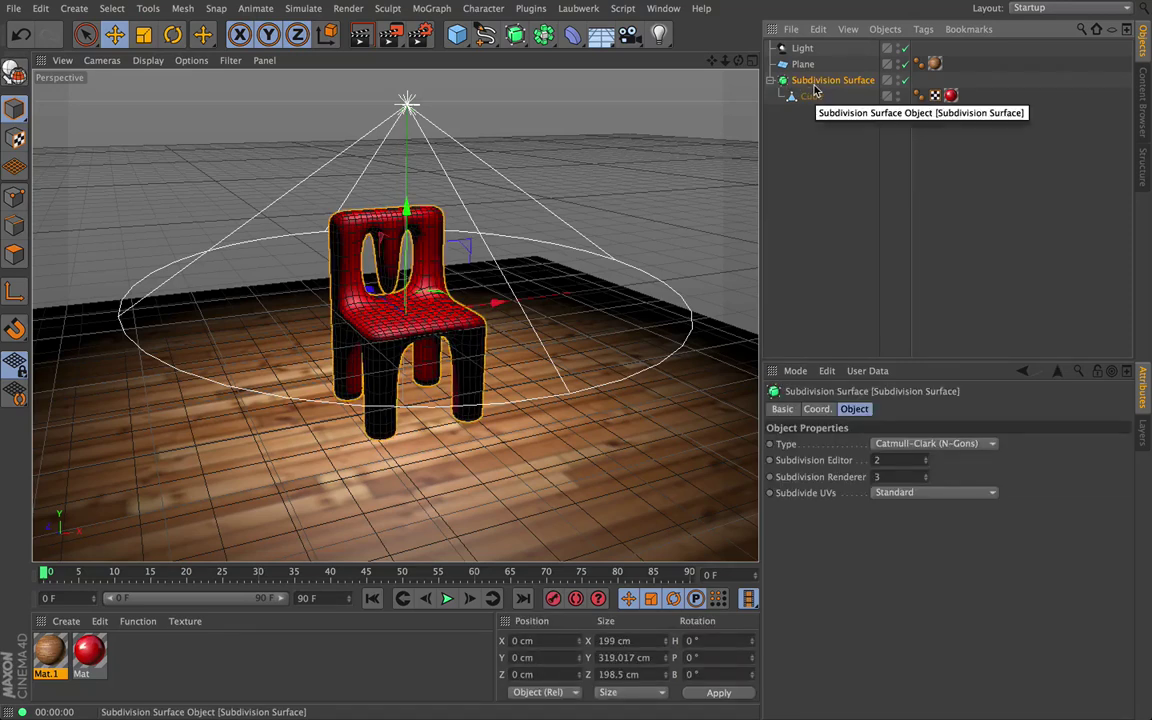
key(super+v)
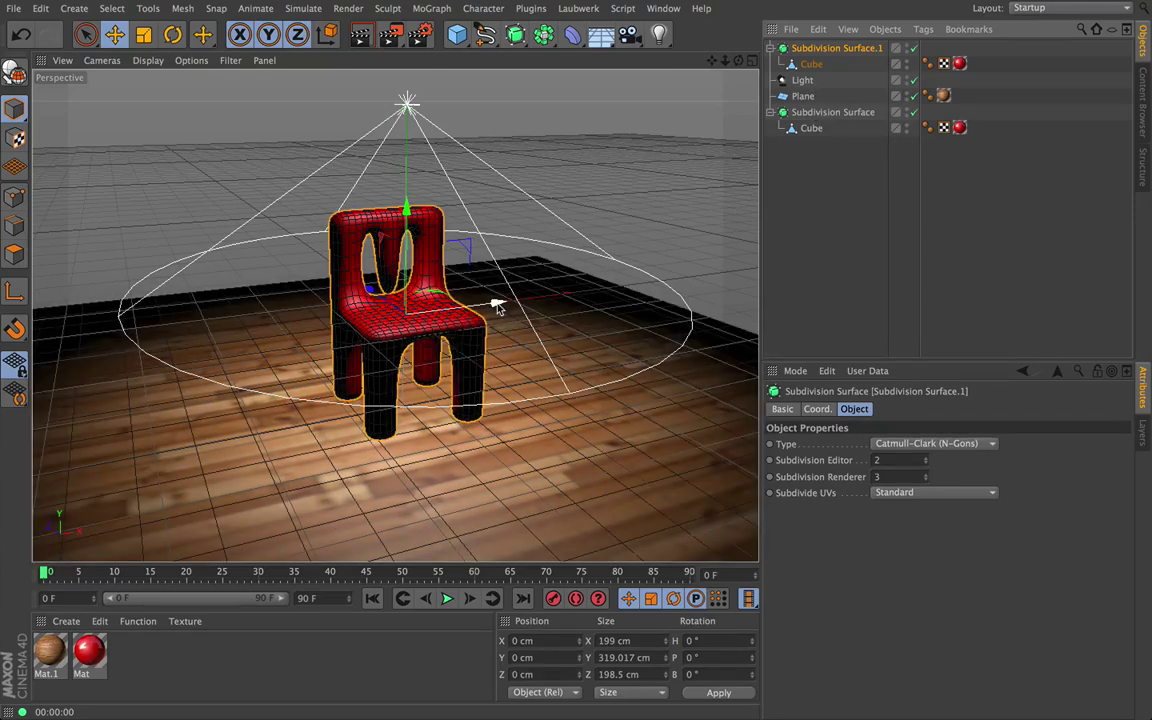
drag(498, 305, 616, 292)
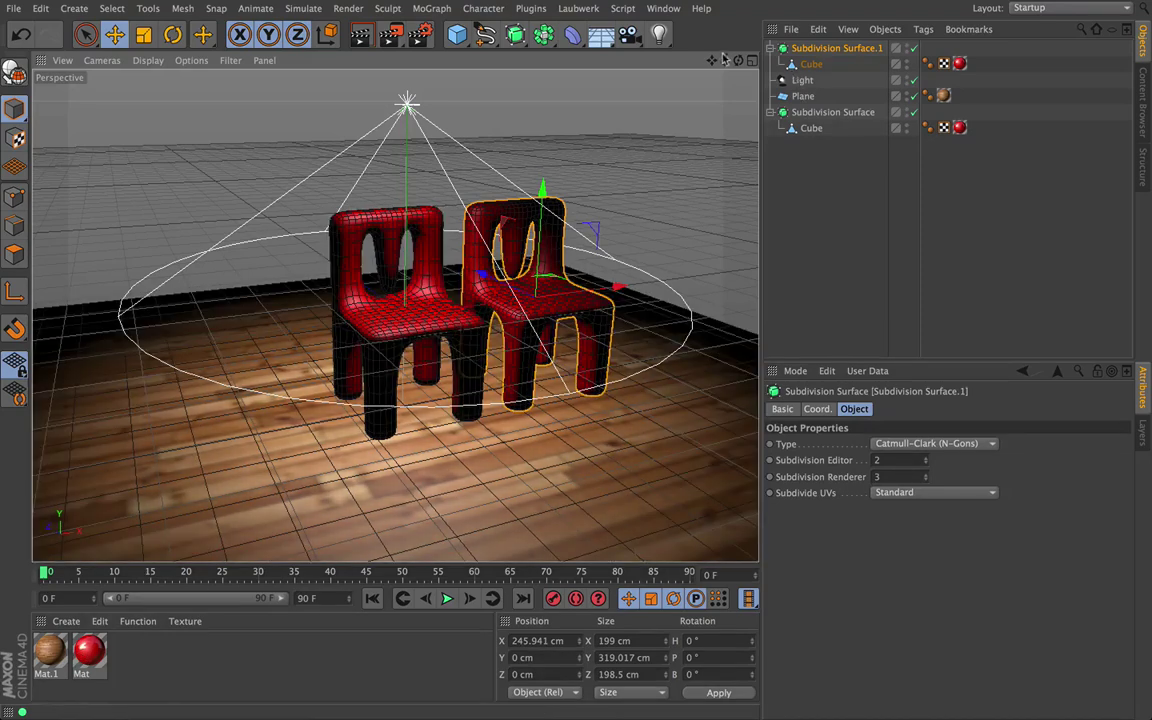
drag(711, 61, 710, 65)
click(360, 35)
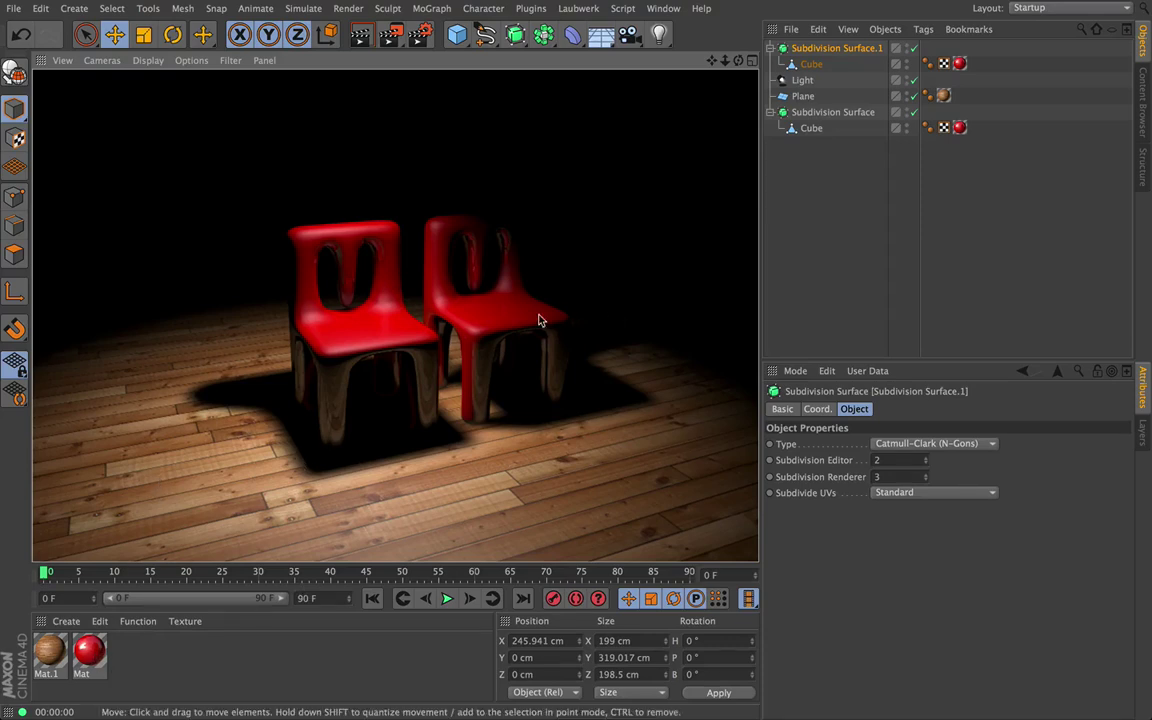
Duplicate the red material and change the copy's color to yellow-green with a hue of 68° (RGB 221, 255, 0).
click(88, 652)
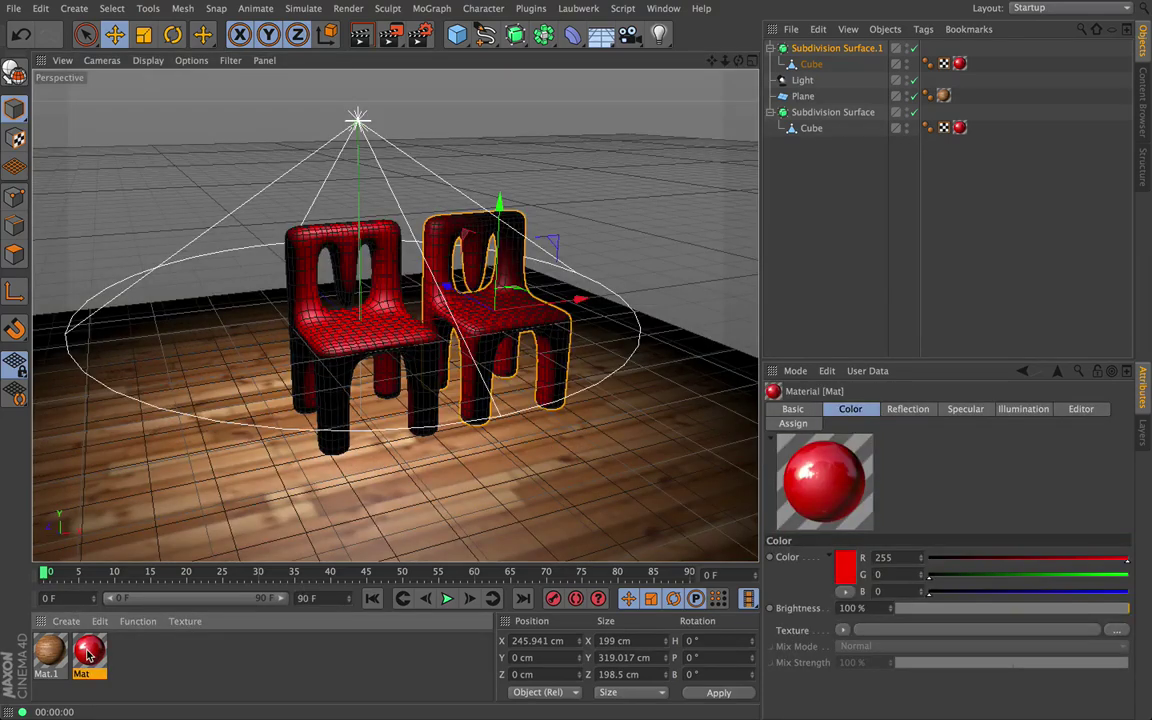
ctrl+drag(88, 655, 119, 657)
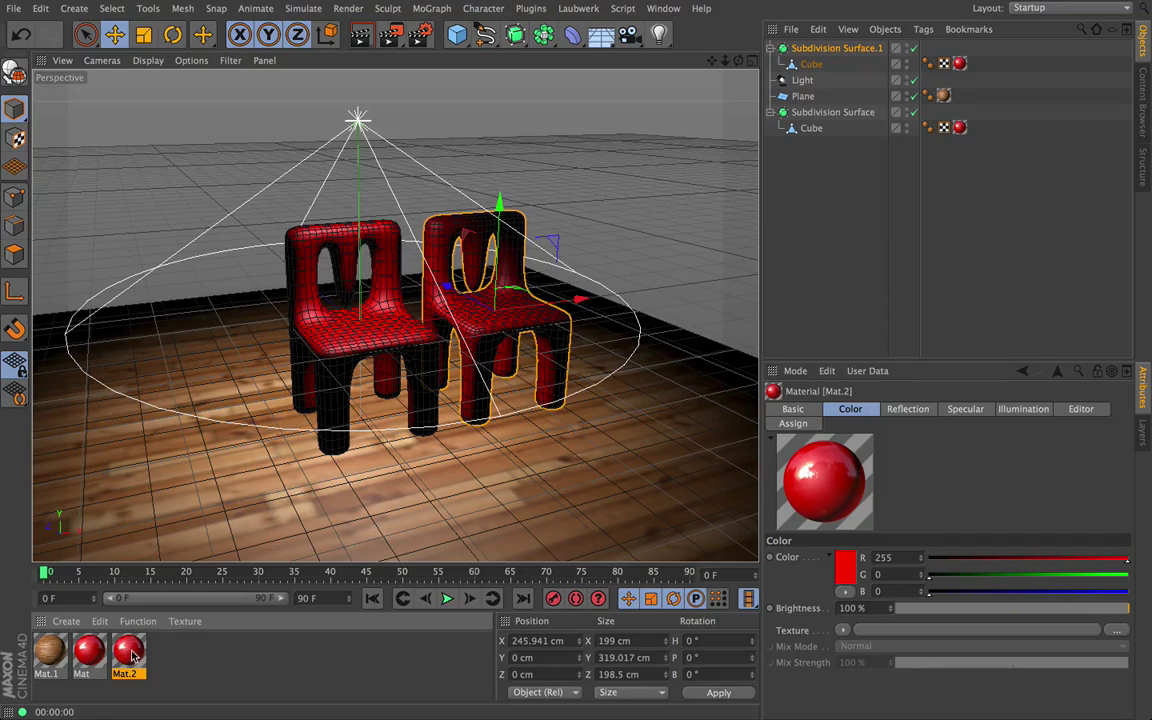
double_click(129, 652)
click(303, 277)
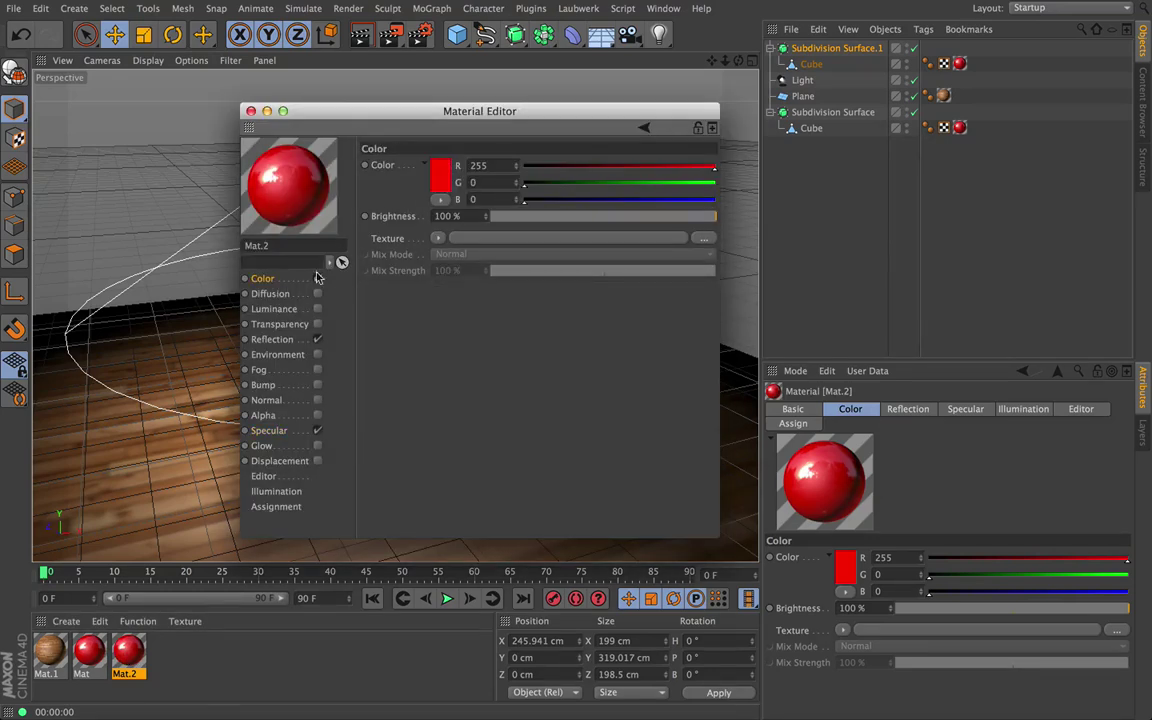
click(443, 178)
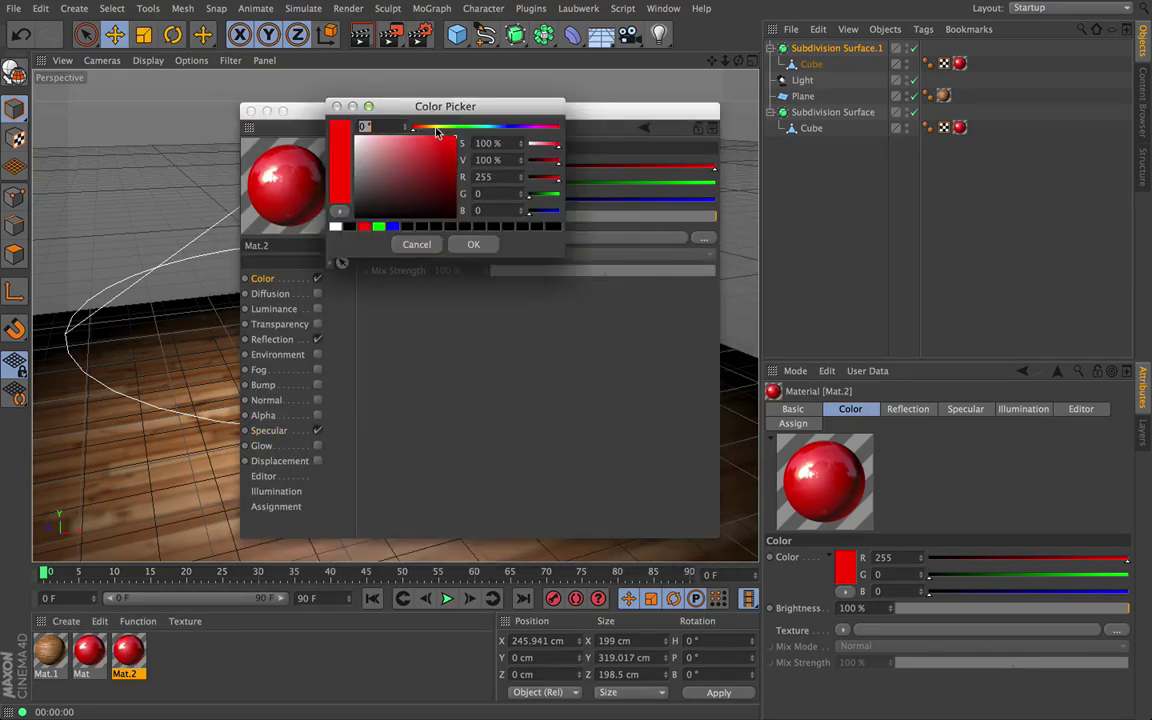
click(436, 128)
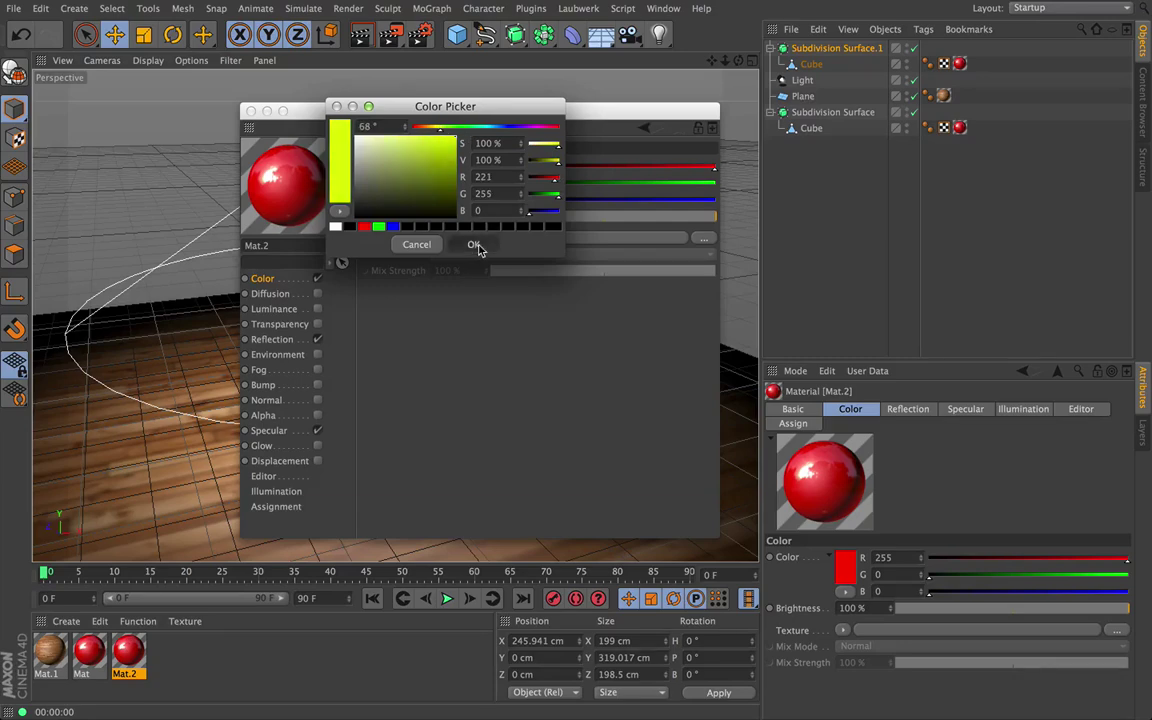
click(474, 245)
click(251, 111)
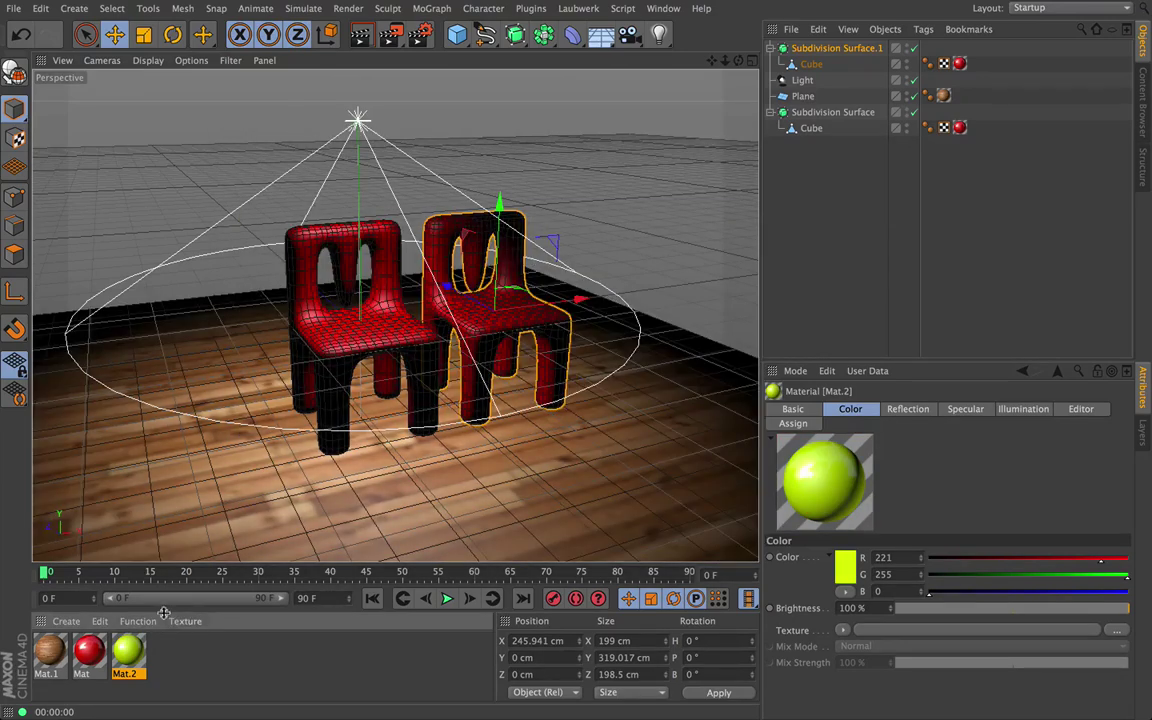
Apply the yellow-green material to the second chair and render the view from two angles.
drag(127, 652, 494, 320)
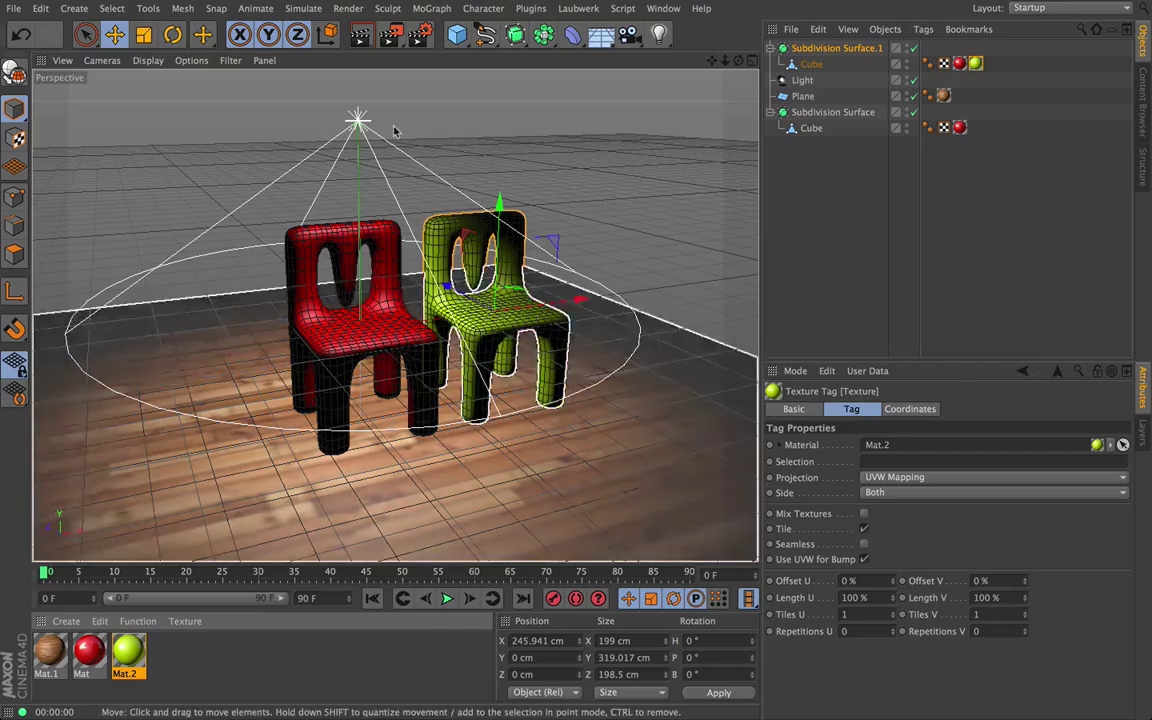
click(362, 35)
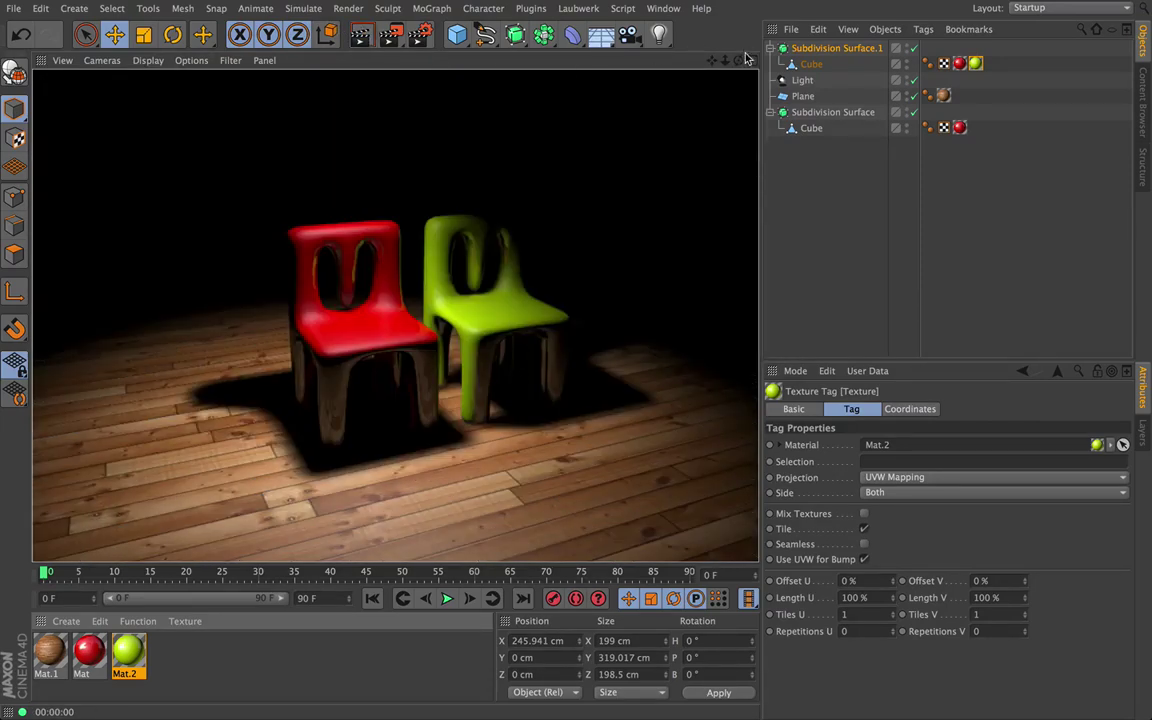
drag(738, 60, 764, 60)
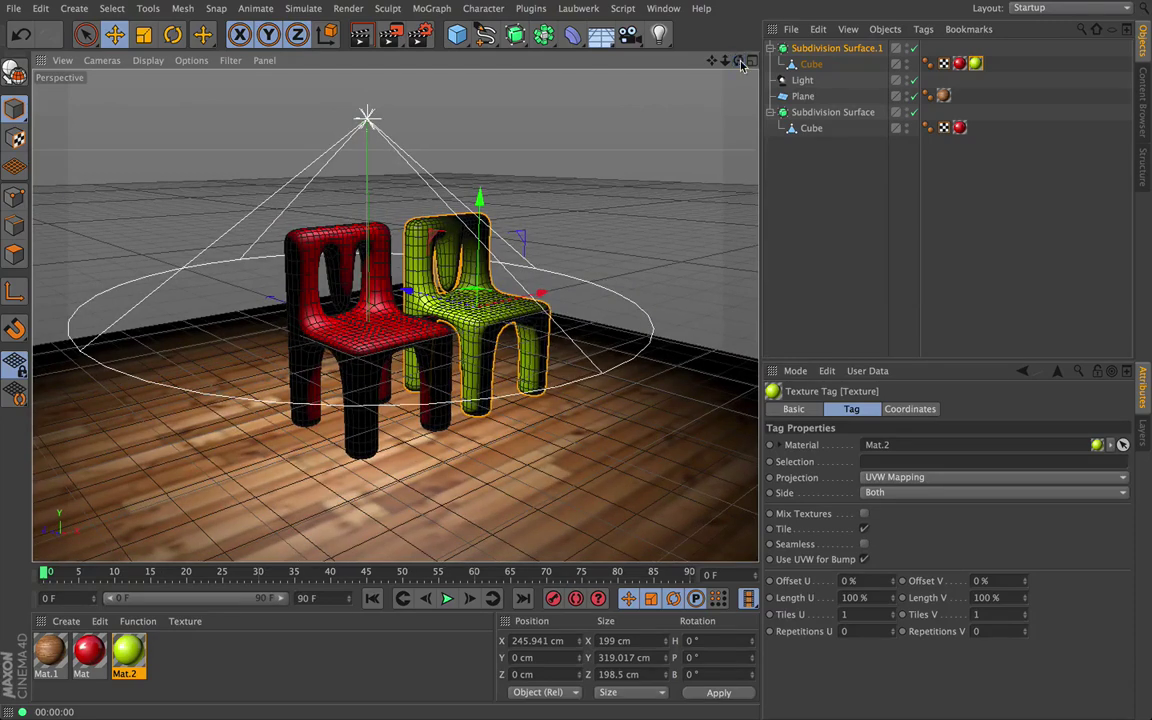
click(362, 36)
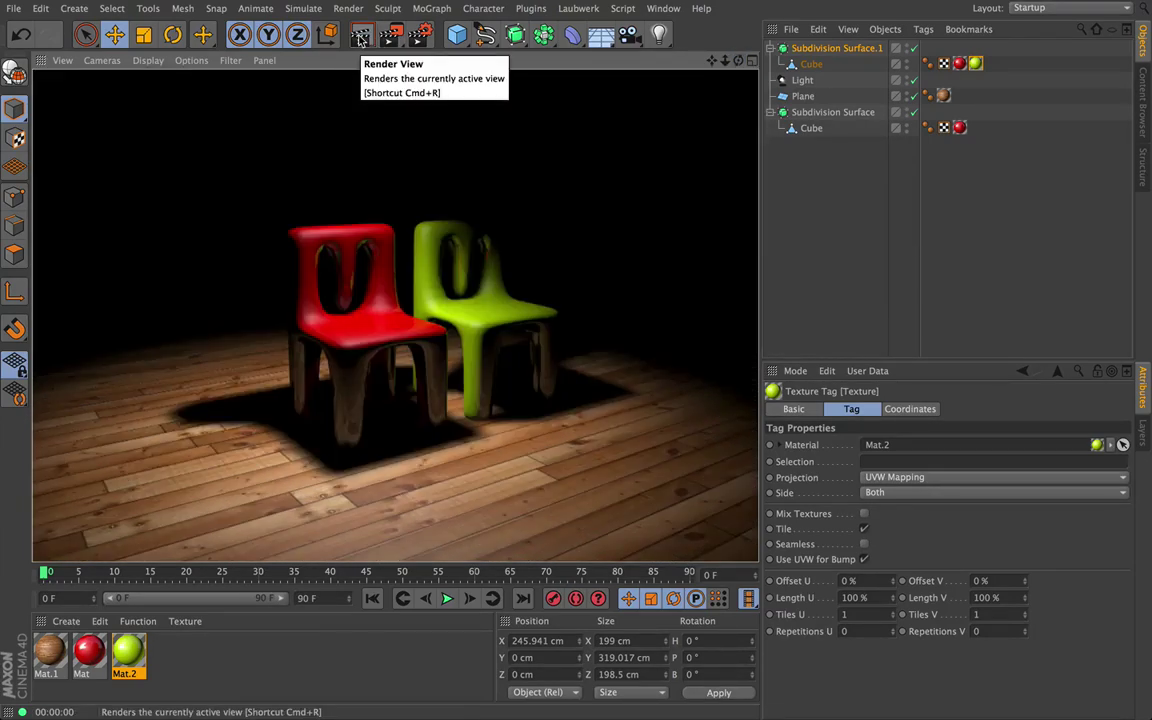
Exit full-screen mode and minimize the project window to show the desktop.
mouse_move(1016, 5)
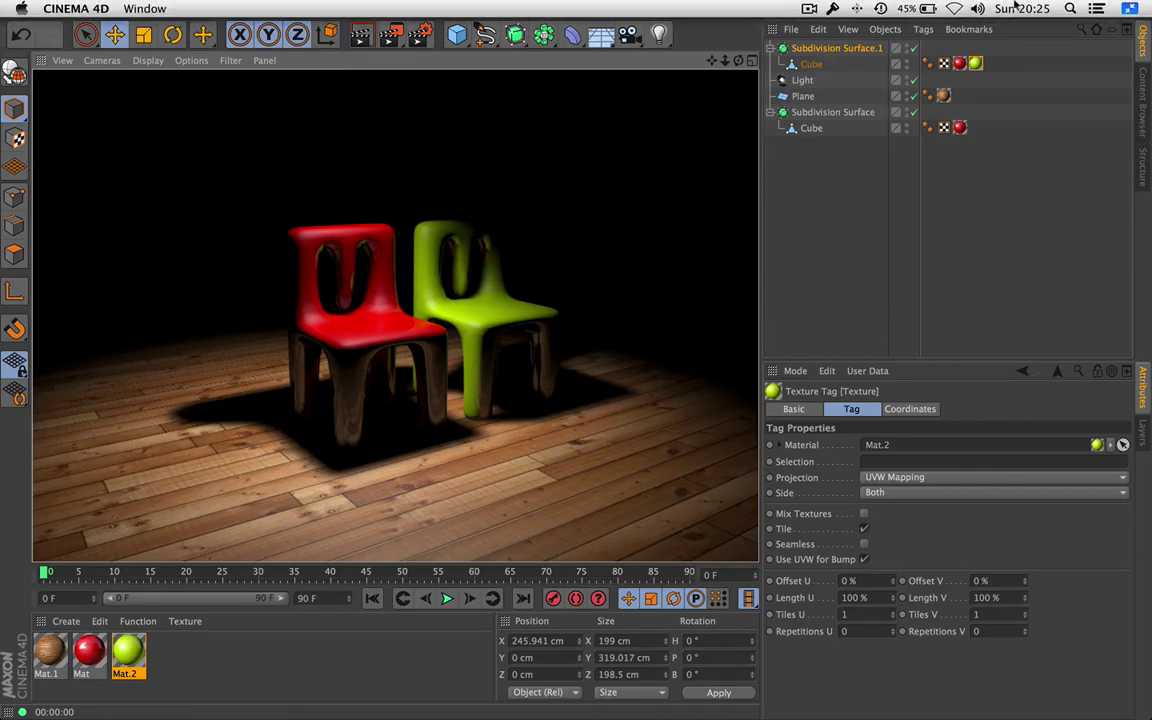
click(1130, 8)
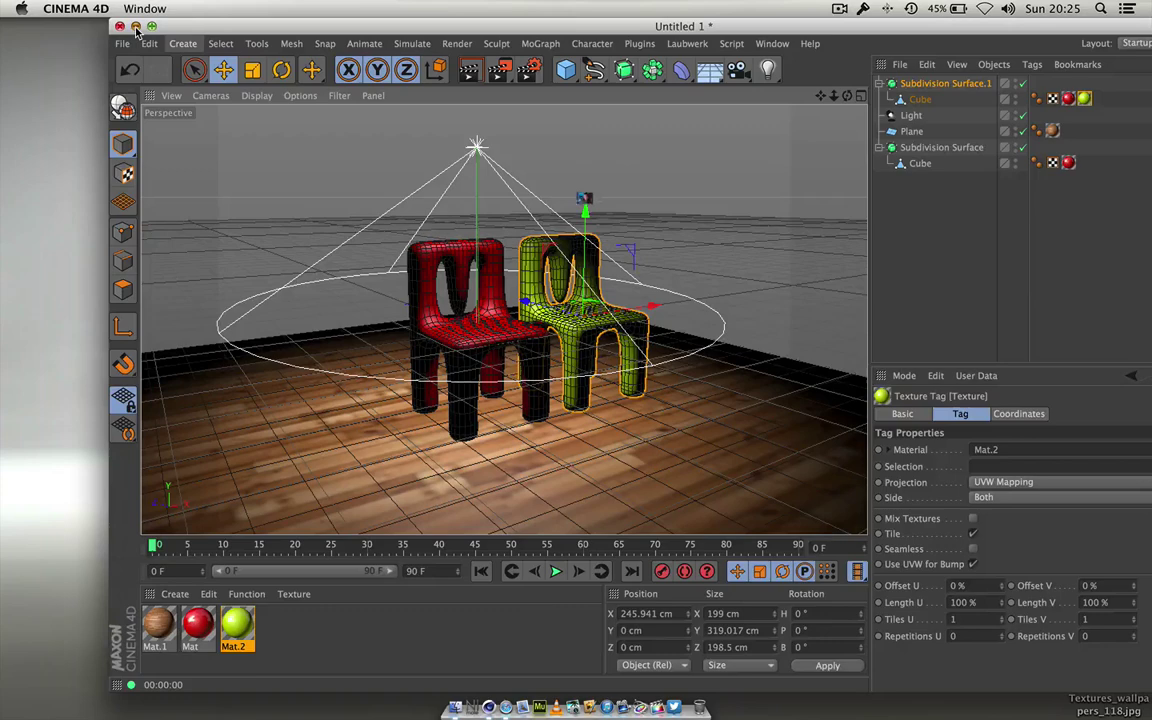
click(136, 26)
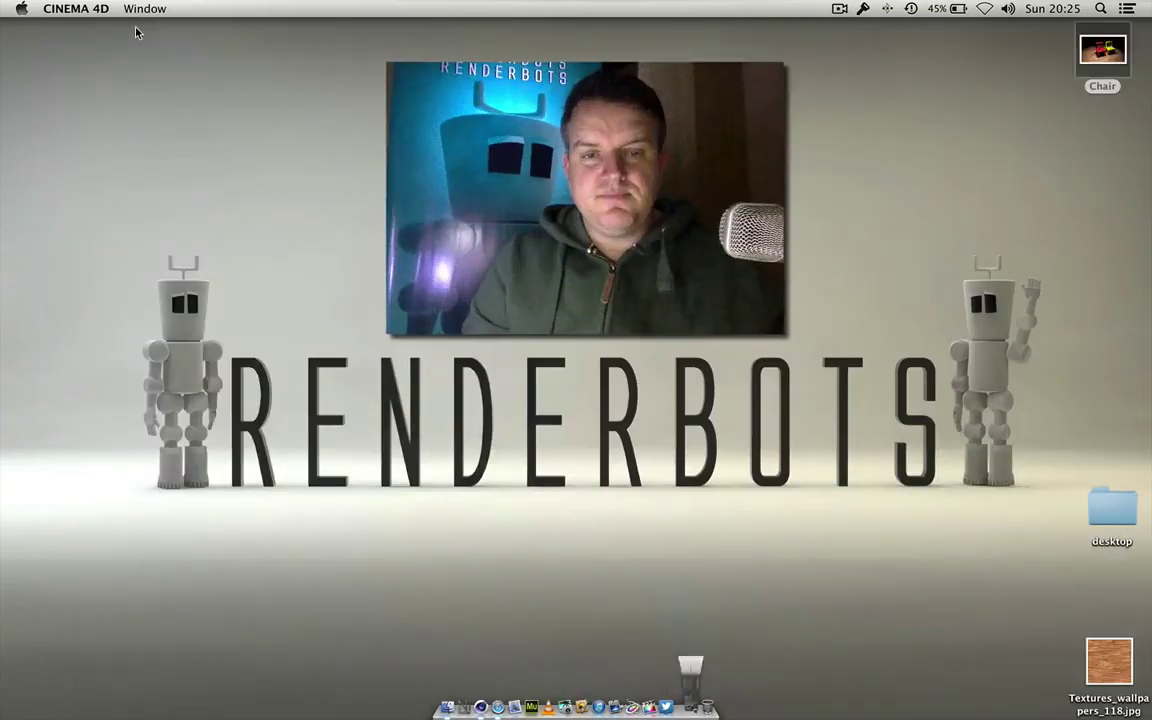